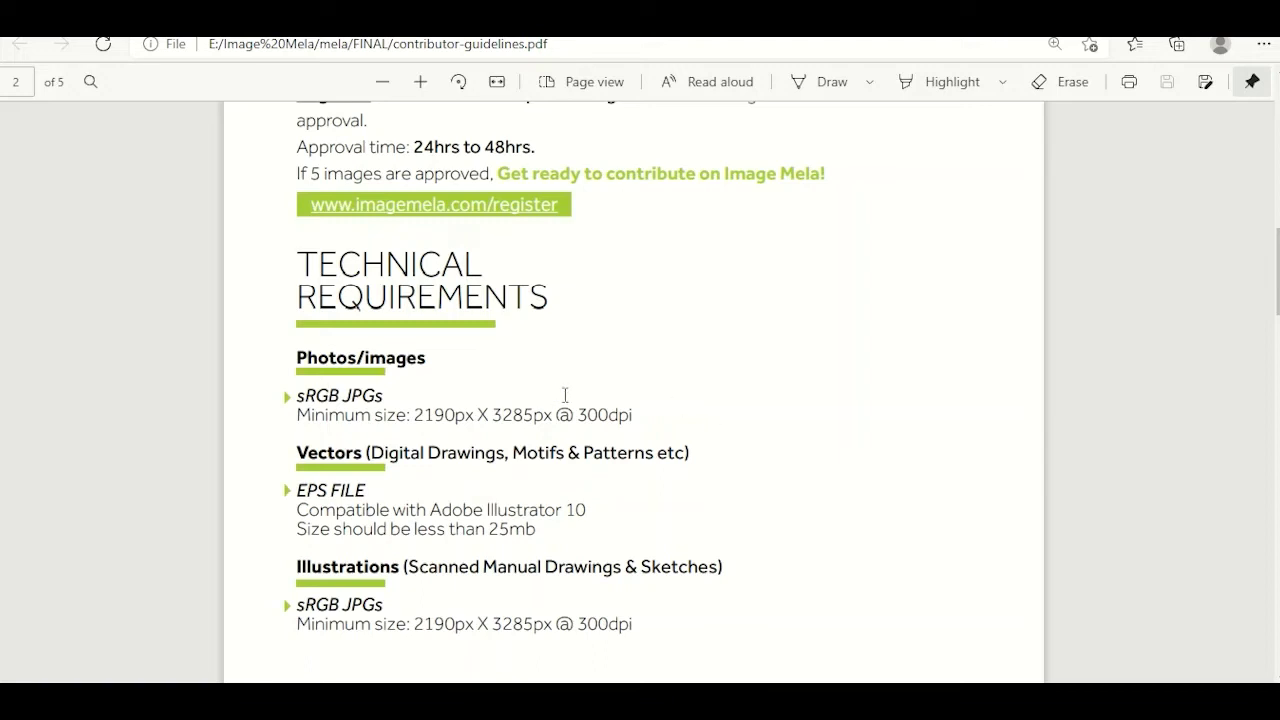
# Read the contributor guidelines' technical requirements for photos, vectors, illustrations, model and property releases, and editorial content
pyautogui.scroll(-1, 687, 395)
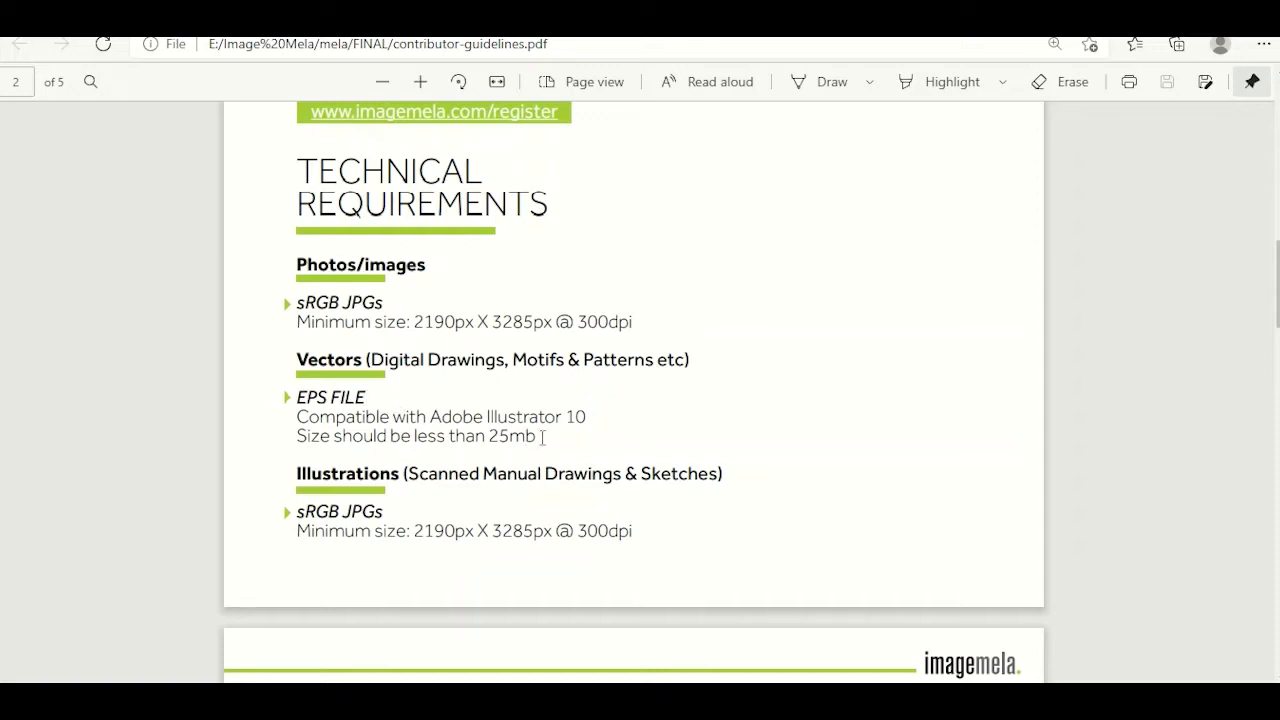
pyautogui.scroll(-2, 710, 427)
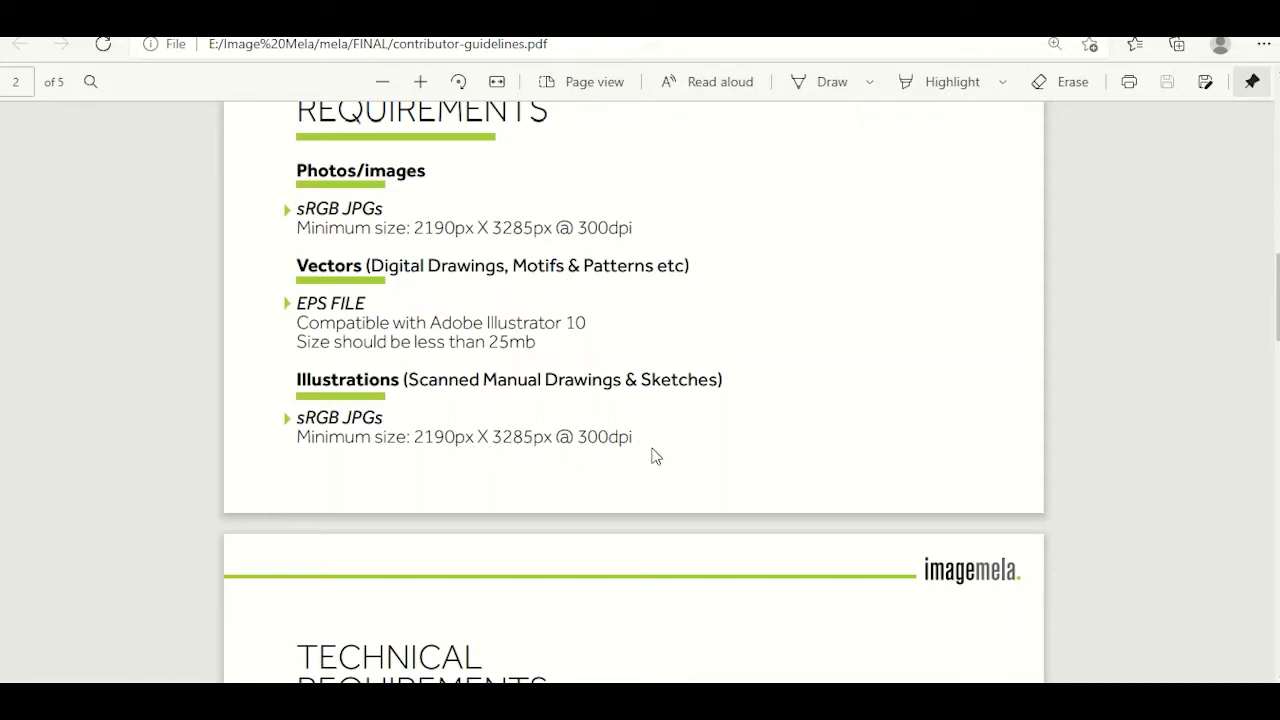
pyautogui.scroll(-5, 655, 456)
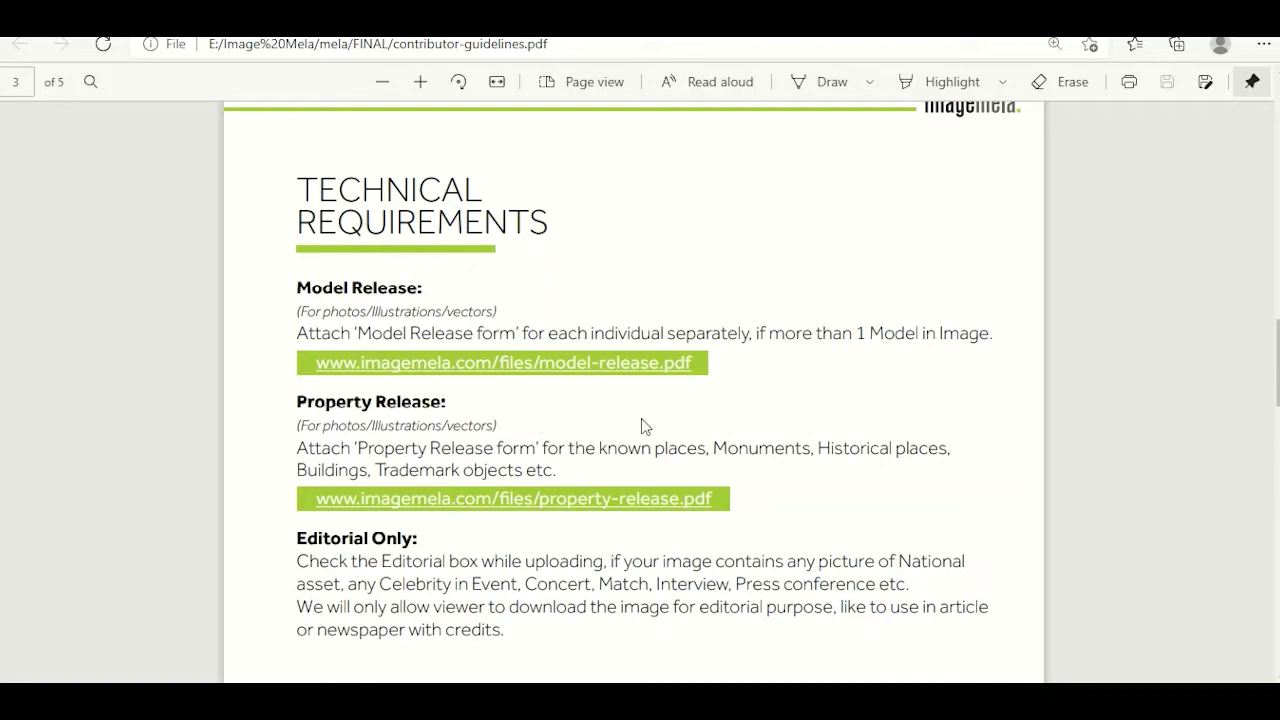
pyautogui.scroll(-1, 643, 425)
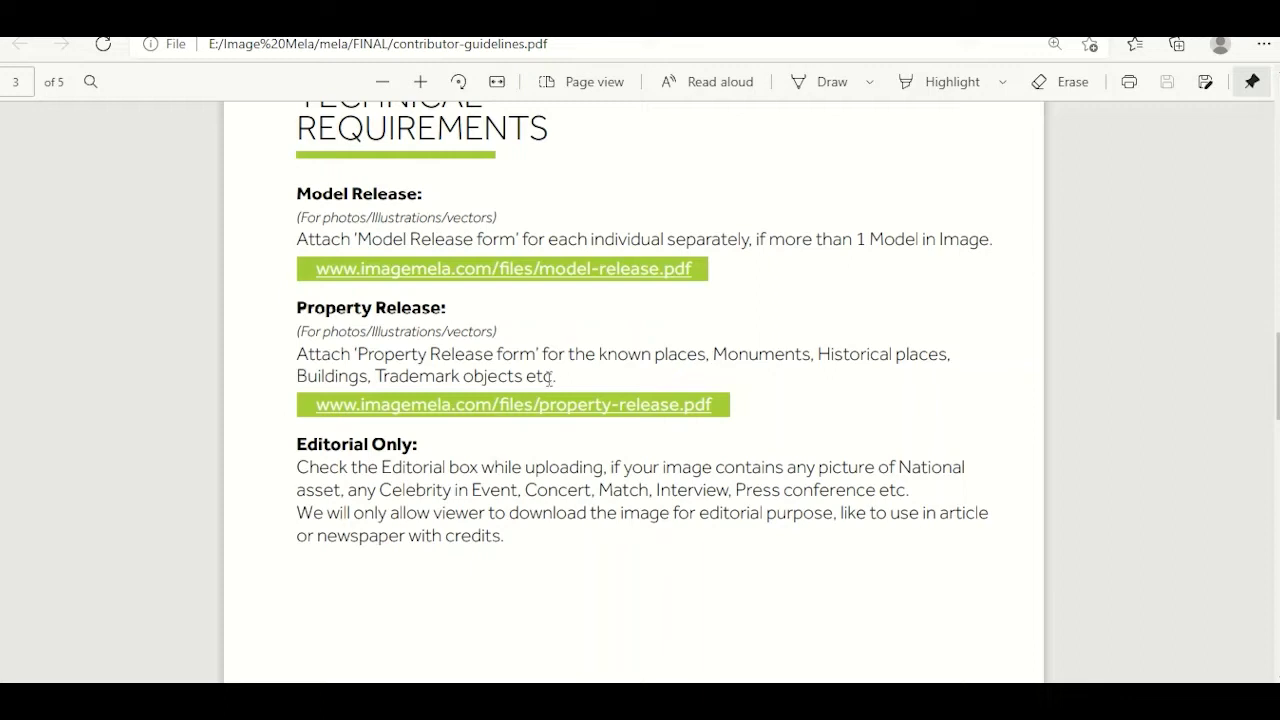
pyautogui.moveTo(550, 376); pyautogui.dragTo(560, 376)
pyautogui.click(560, 376)
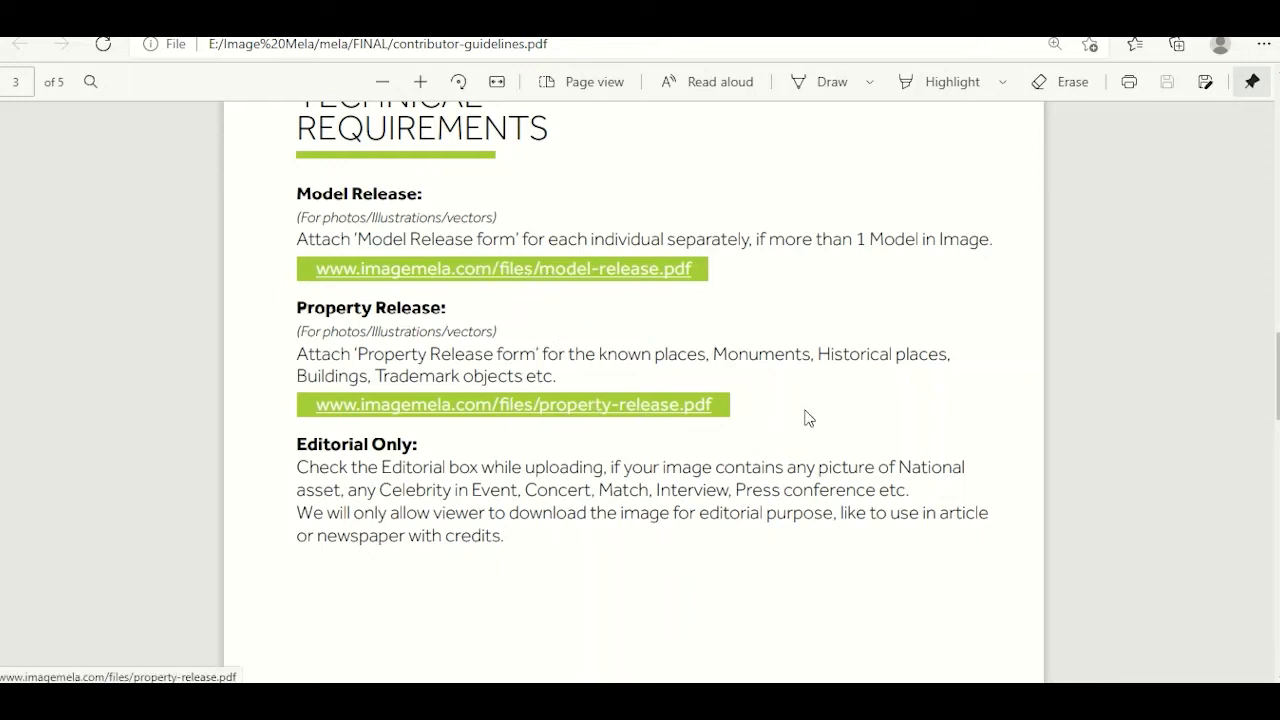
pyautogui.scroll(-1, 803, 414)
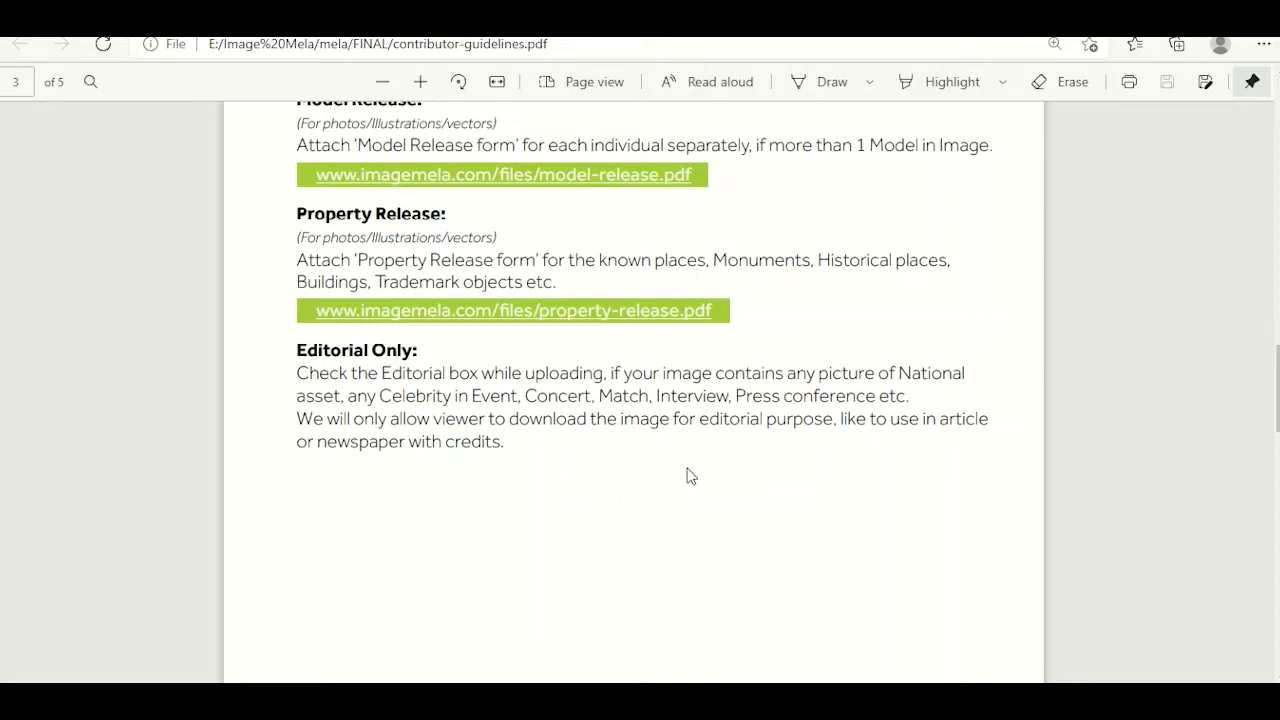
pyautogui.scroll(-1, 685, 476)
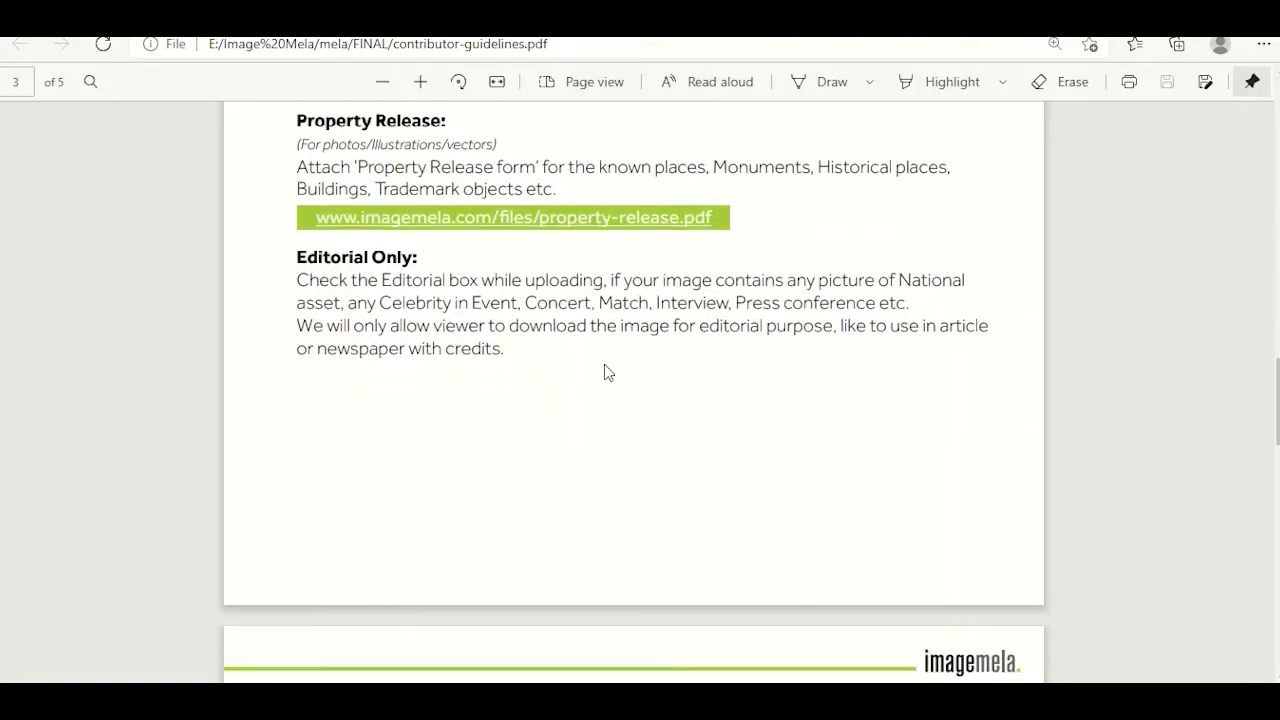
# Review the guidelines' reasons for image rejection, covering releases, quality, keyword tags, inappropriate content, and illustrations and vectors
pyautogui.scroll(-4, 620, 368)
pyautogui.scroll(-3, 638, 367)
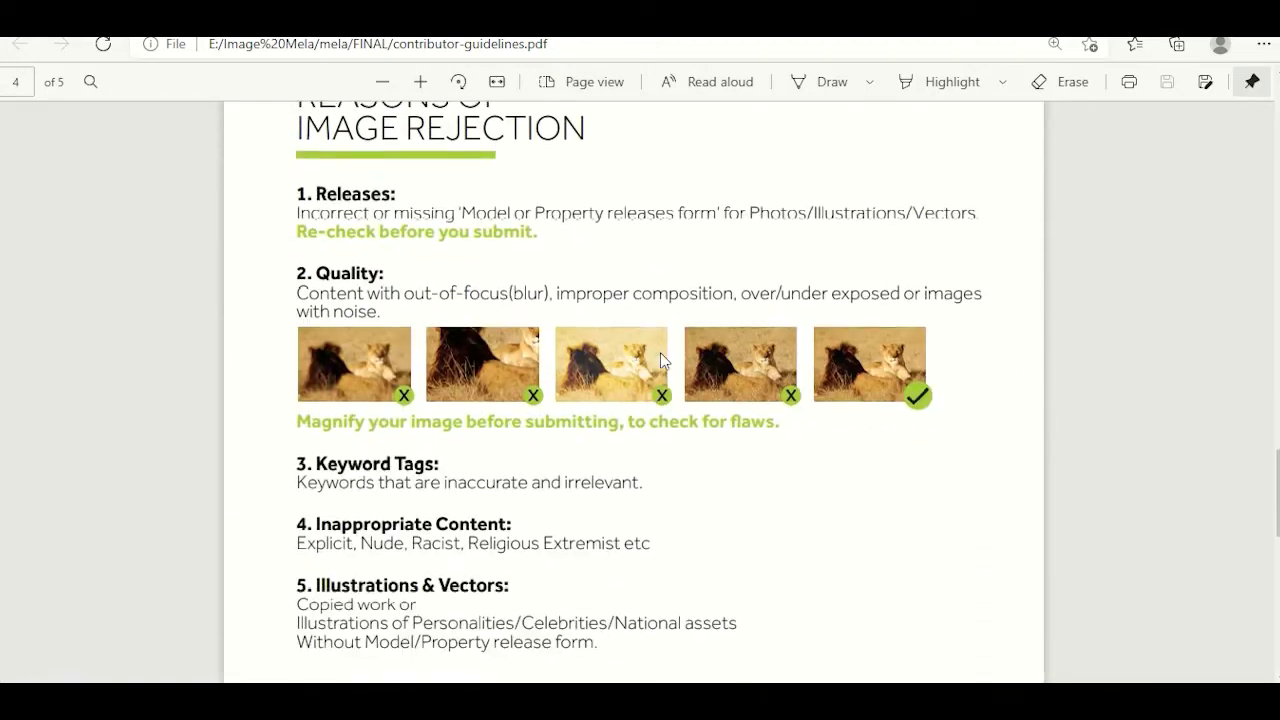
pyautogui.scroll(1, 670, 400)
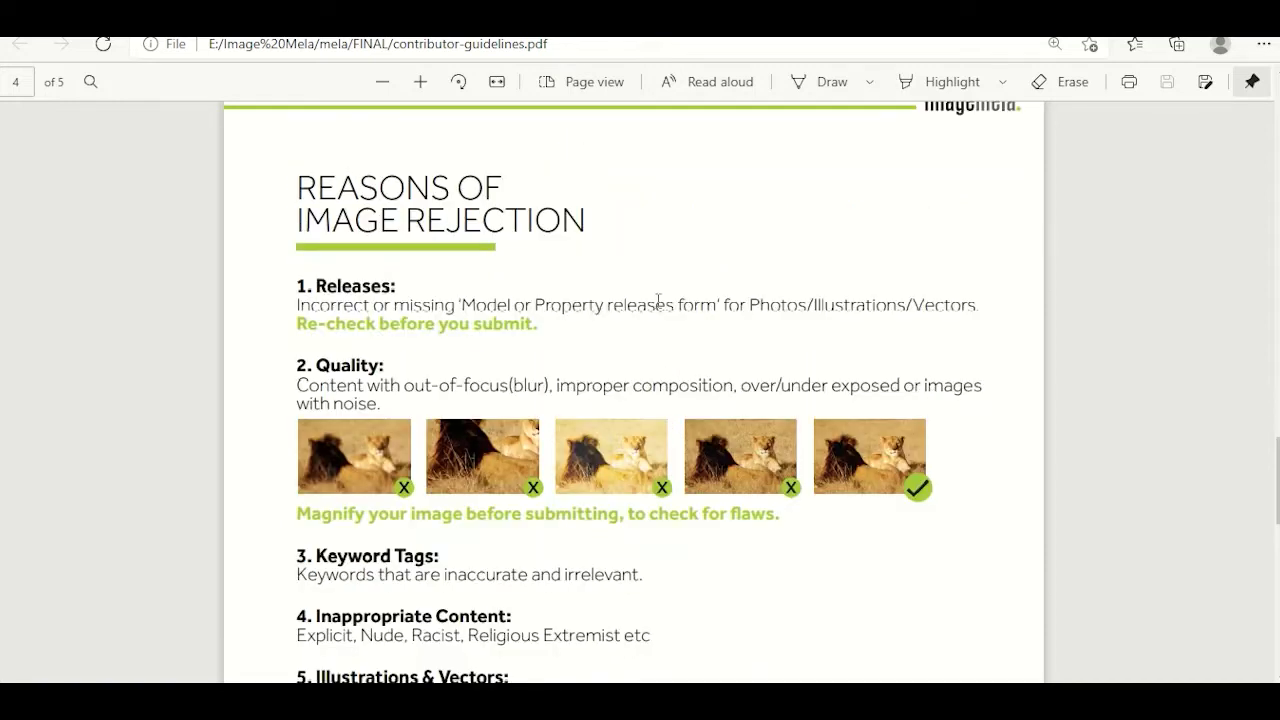
pyautogui.click(420, 82)
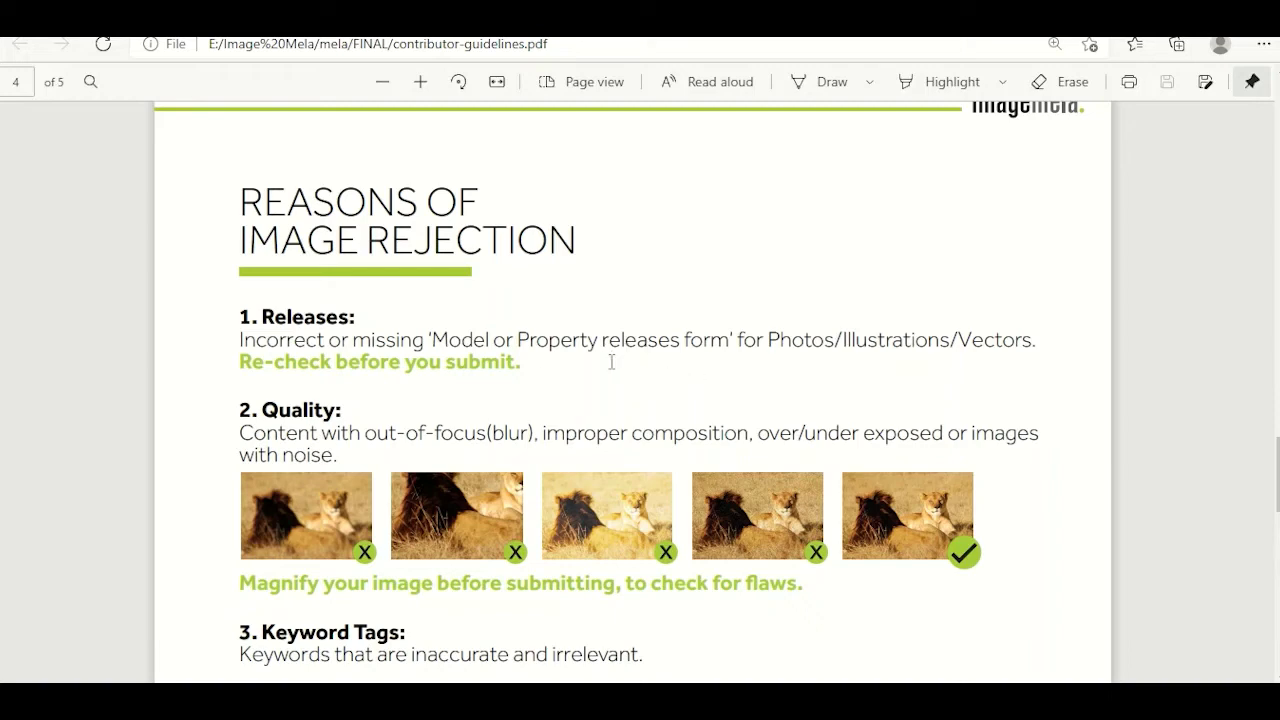
pyautogui.scroll(-2, 650, 376)
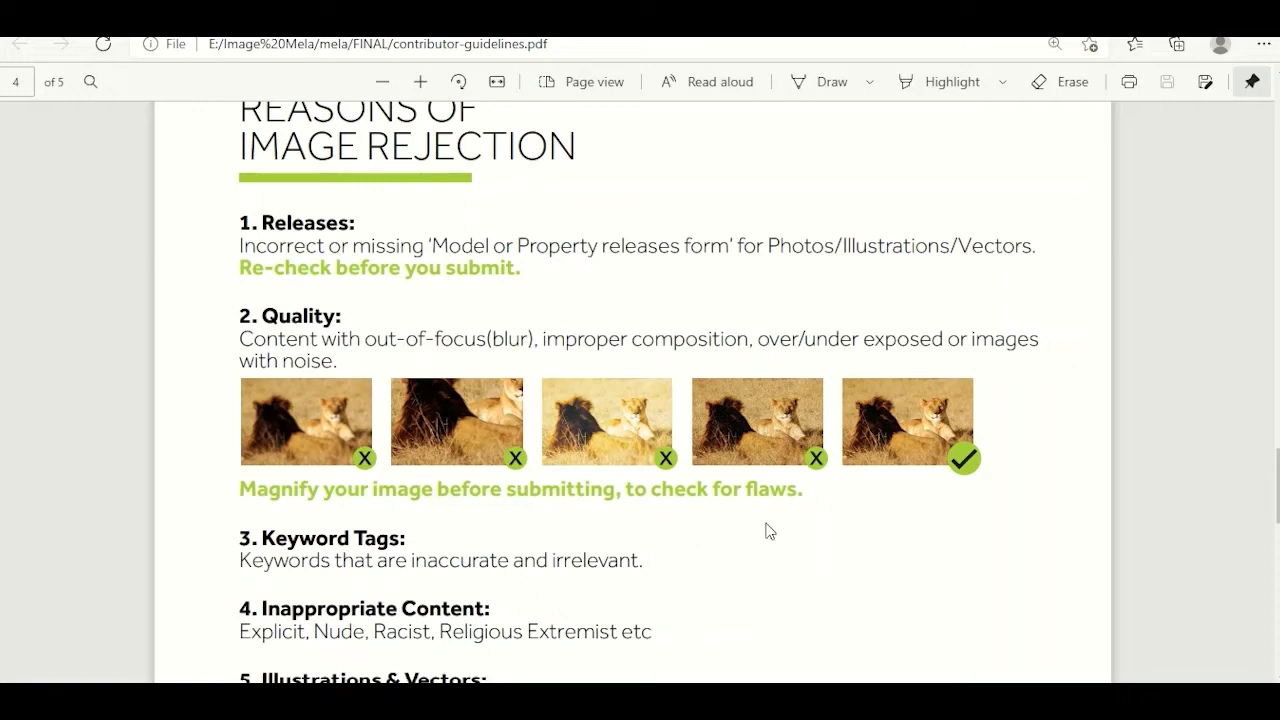
pyautogui.scroll(-2, 769, 528)
pyautogui.scroll(-2, 772, 527)
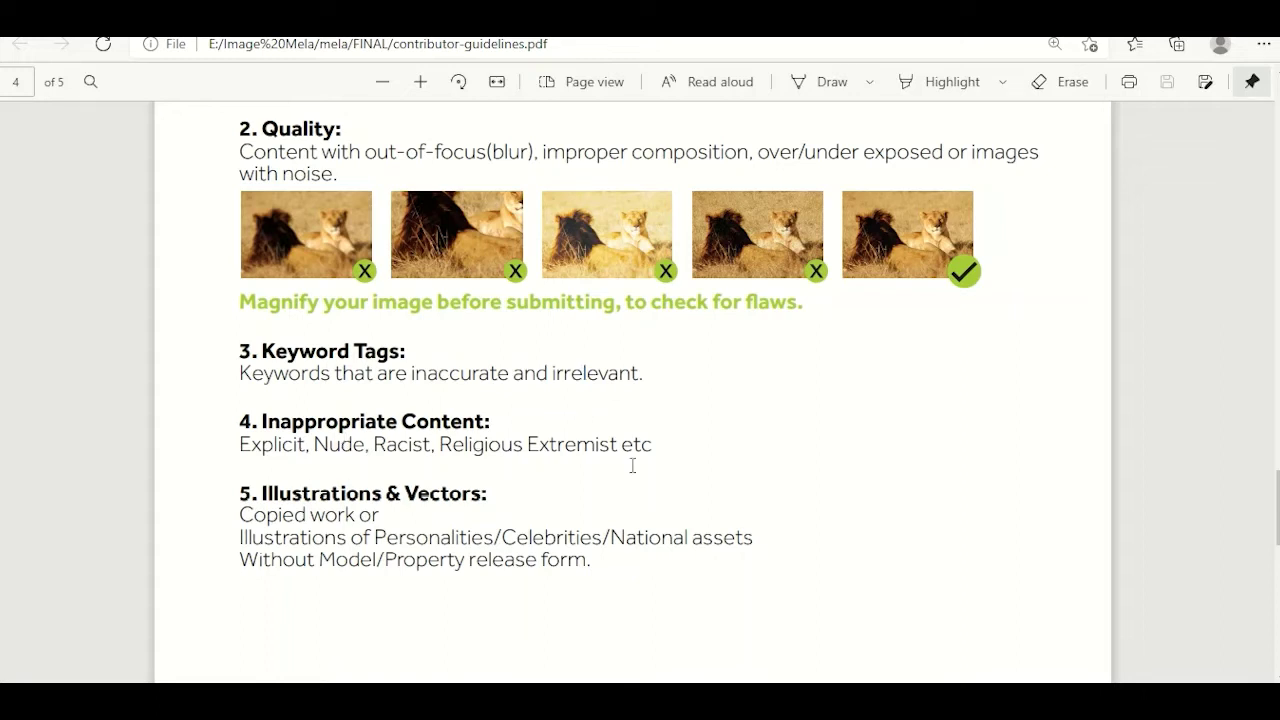
pyautogui.scroll(-2, 726, 481)
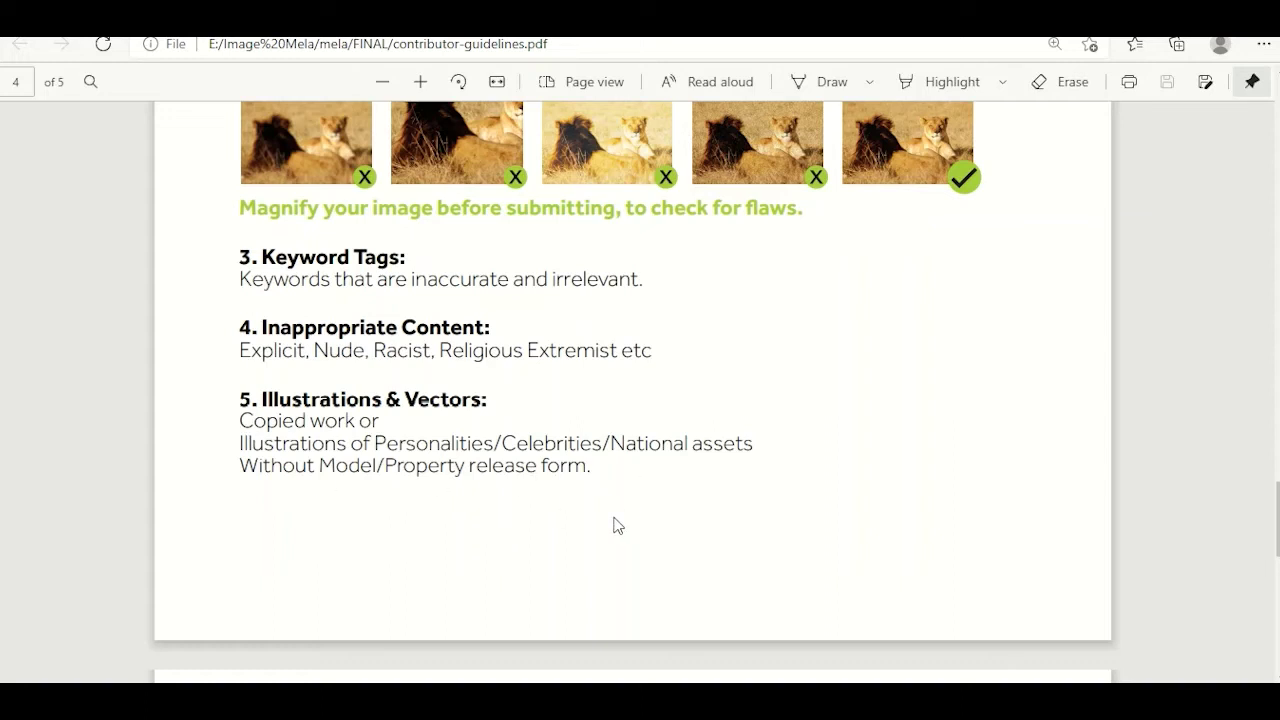
pyautogui.scroll(-1, 670, 485)
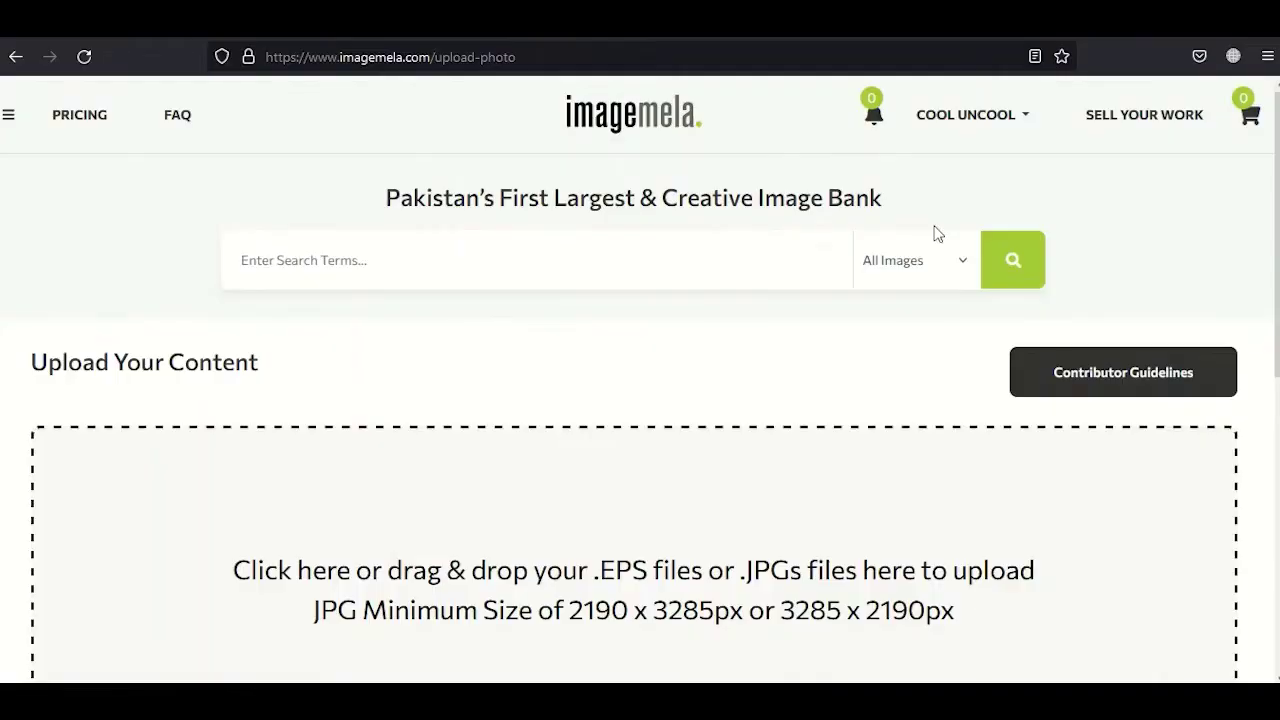
# On the Image Mela upload page, upload all-c6.eps, bedroom angle2, dining room2, kitechen2, shopping1 and shopping8 from the image mela upload folder
pyautogui.scroll(-1, 870, 277)
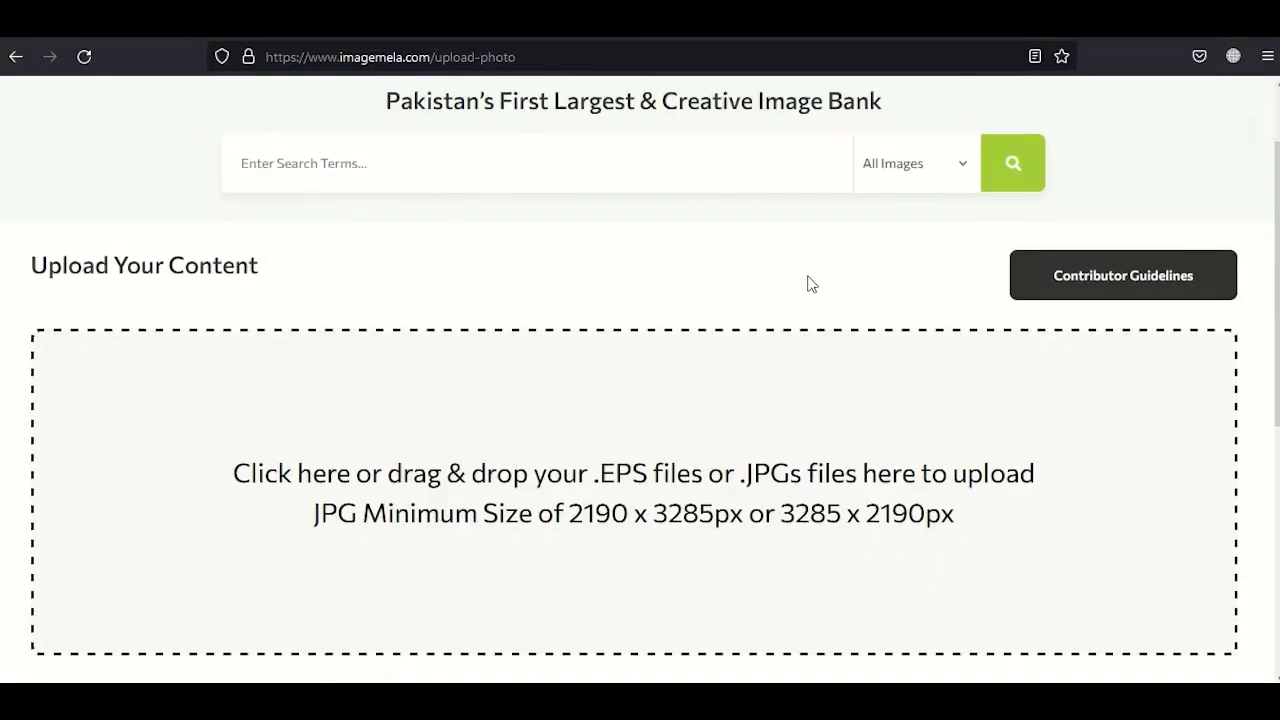
pyautogui.scroll(-1, 808, 283)
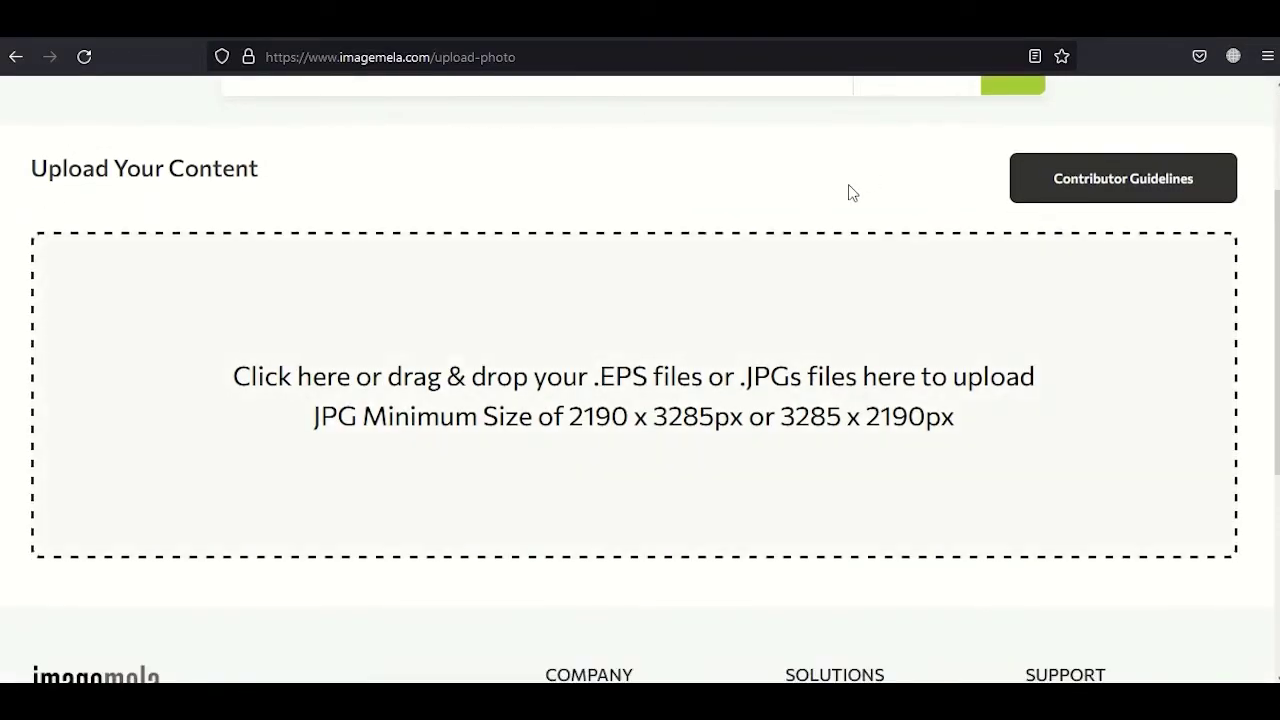
pyautogui.scroll(-1, 850, 194)
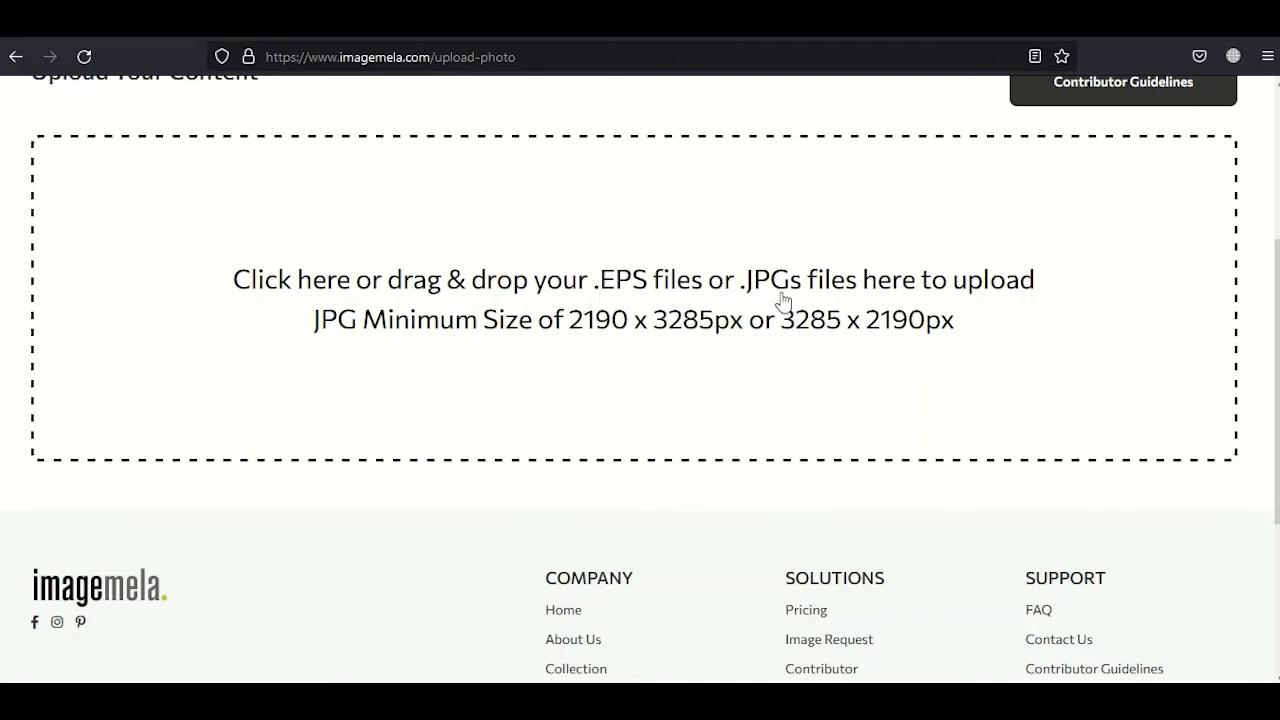
pyautogui.click(675, 320)
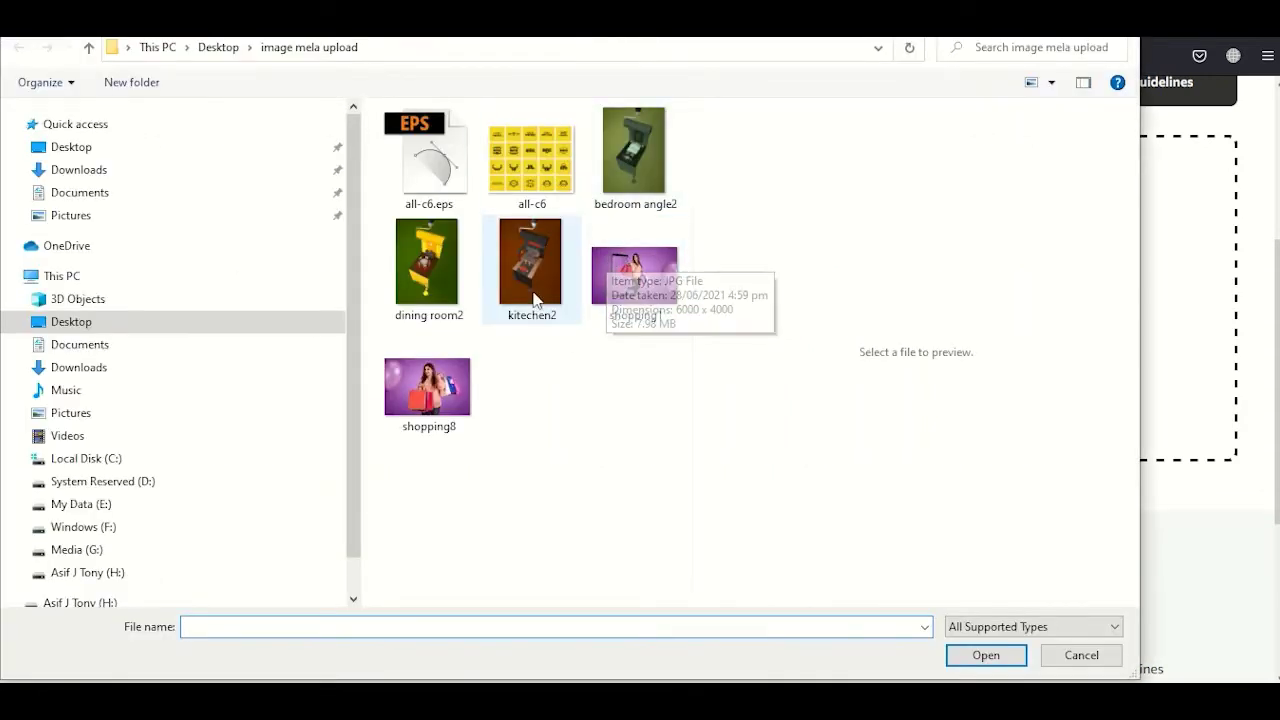
pyautogui.click(428, 167)
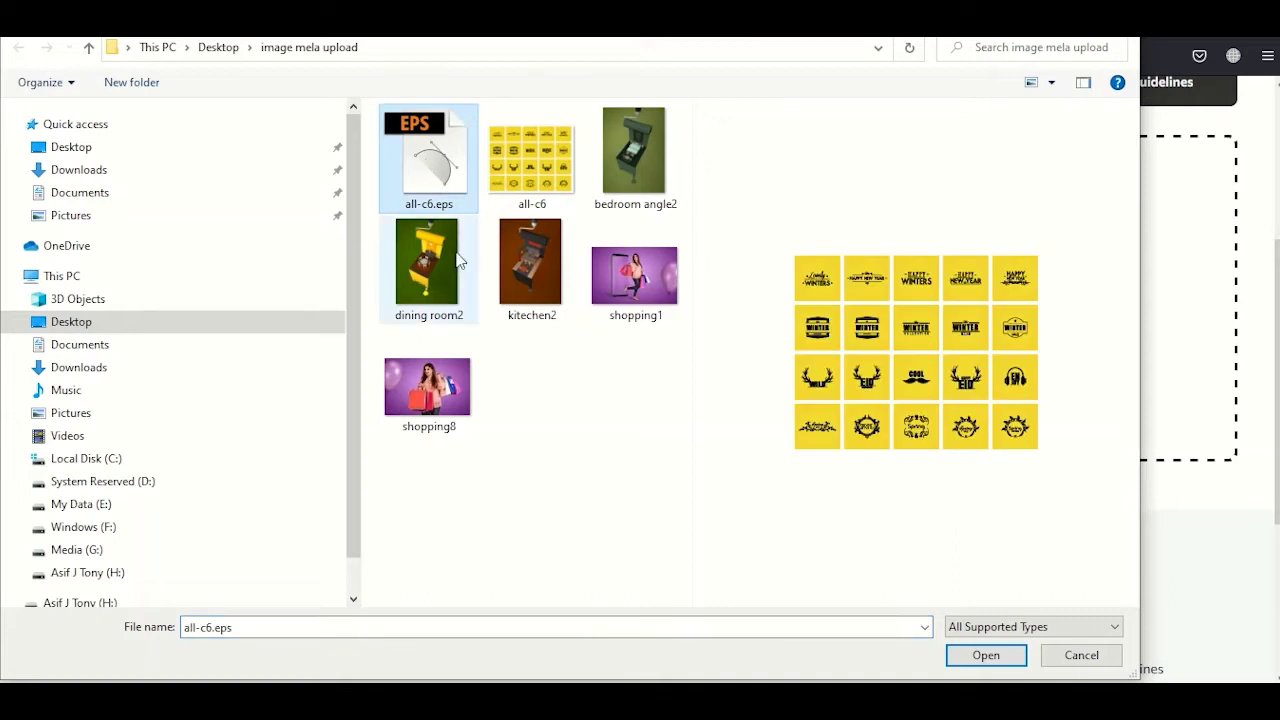
pyautogui.keyDown('ctrl'); pyautogui.click(644, 172); pyautogui.keyUp('ctrl')
pyautogui.keyDown('ctrl'); pyautogui.click(432, 268); pyautogui.keyUp('ctrl')
pyautogui.keyDown('ctrl'); pyautogui.click(532, 265); pyautogui.keyUp('ctrl')
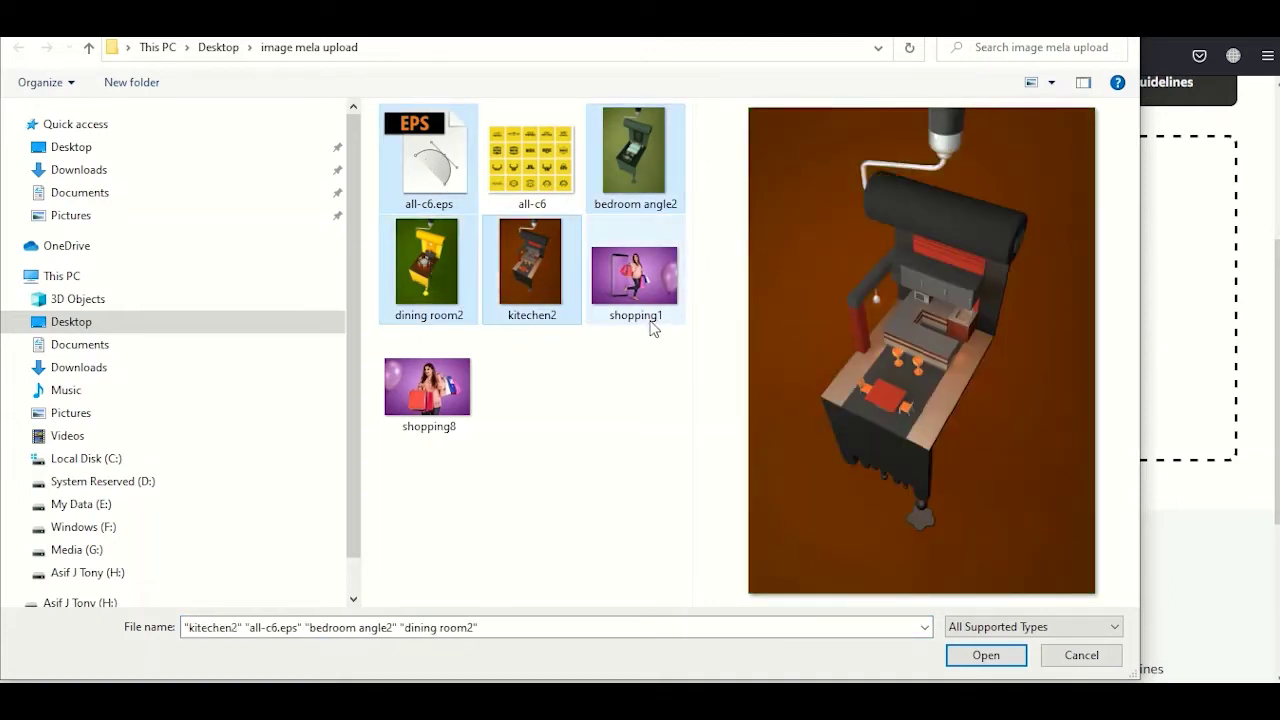
pyautogui.keyDown('ctrl'); pyautogui.click(650, 292); pyautogui.keyUp('ctrl')
pyautogui.keyDown('ctrl'); pyautogui.click(443, 393); pyautogui.keyUp('ctrl')
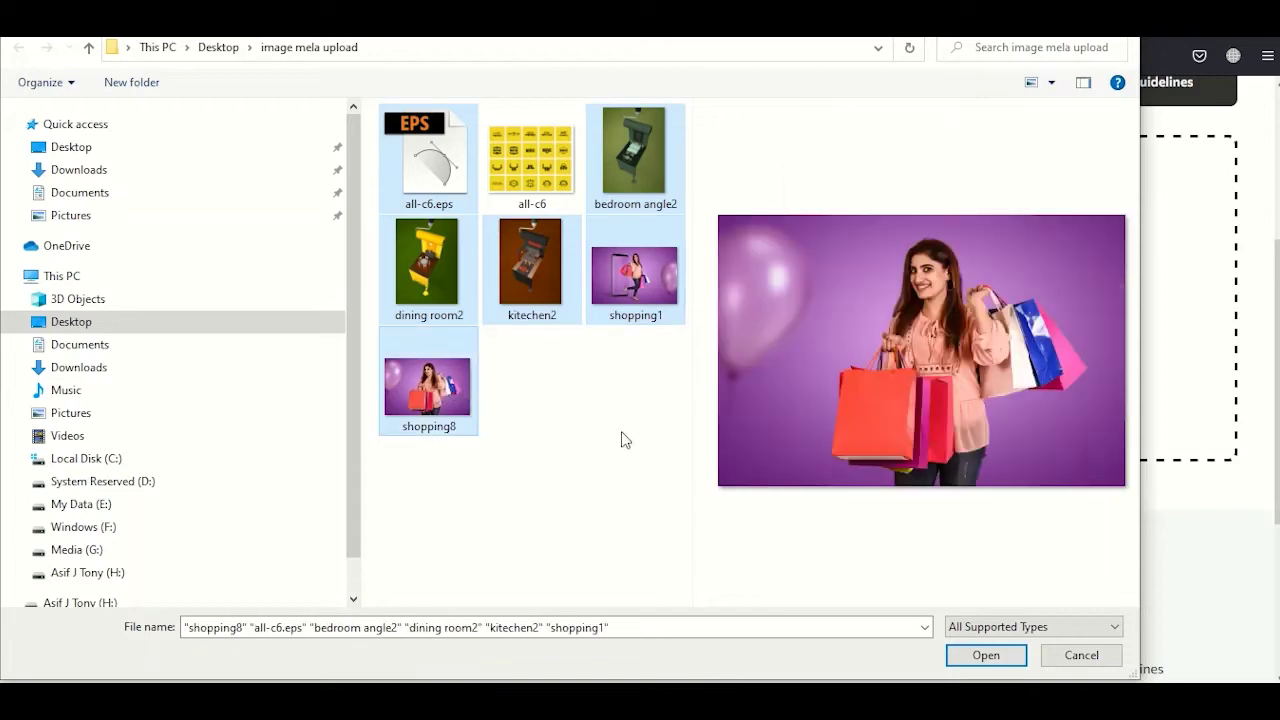
pyautogui.click(986, 655)
# Check the uploaded files' thumbnails and proceed to the content submission page
pyautogui.scroll(-2, 965, 438)
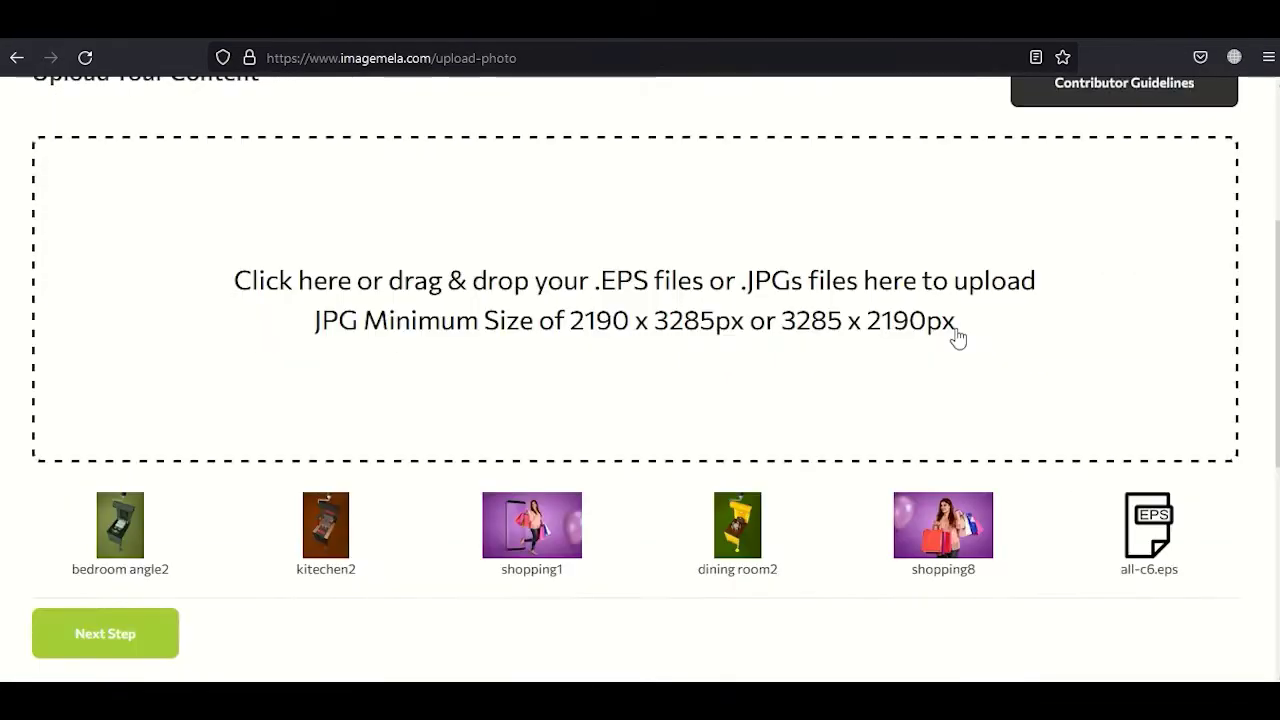
pyautogui.scroll(-2, 937, 346)
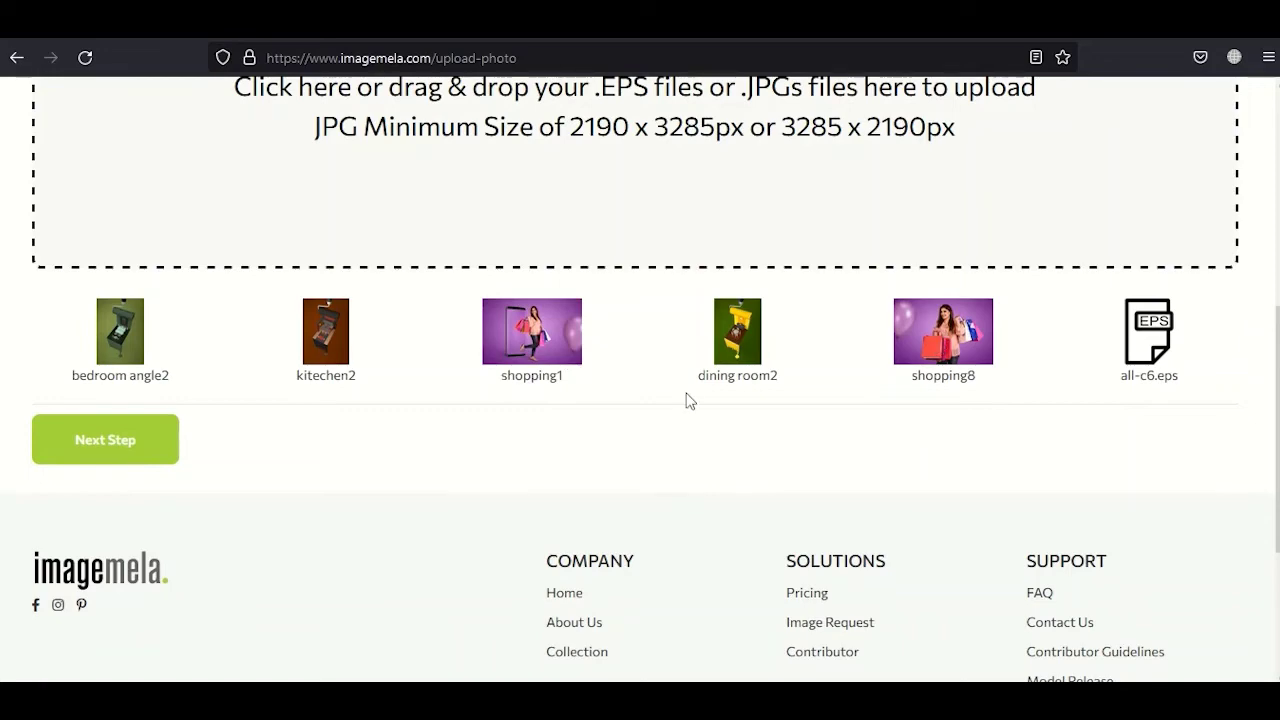
pyautogui.click(103, 440)
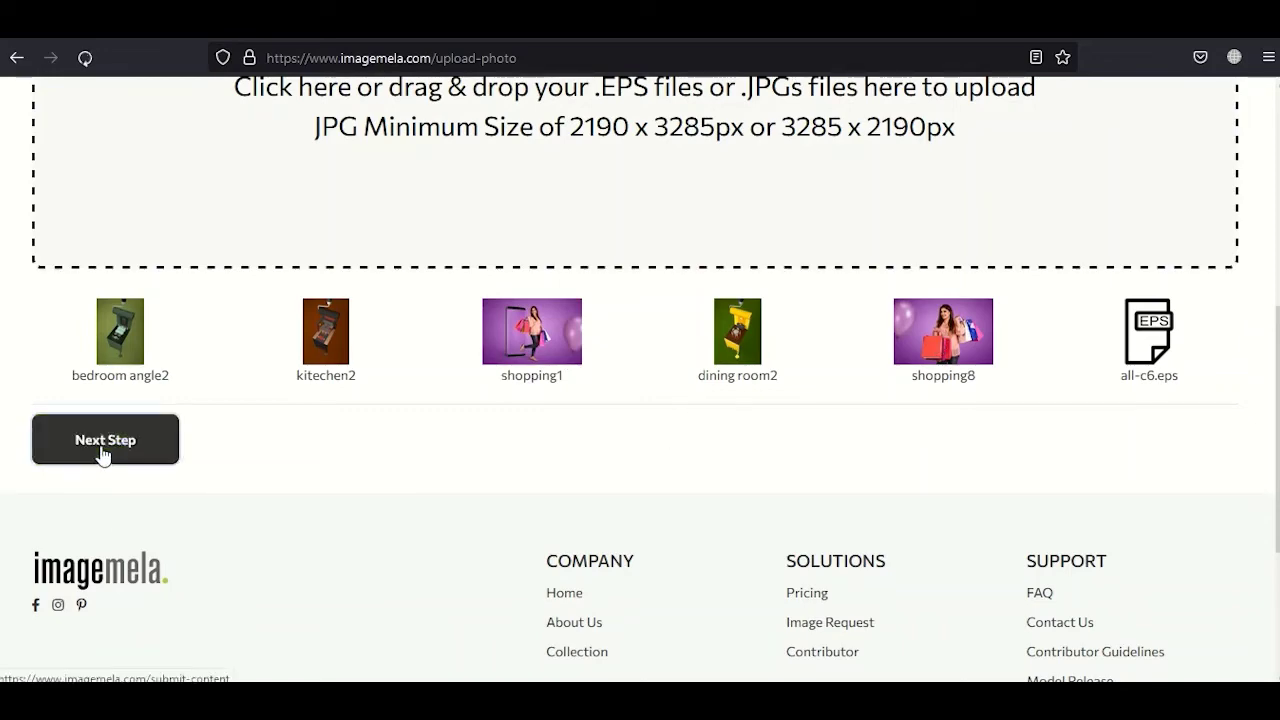
pyautogui.scroll(-5, 590, 458)
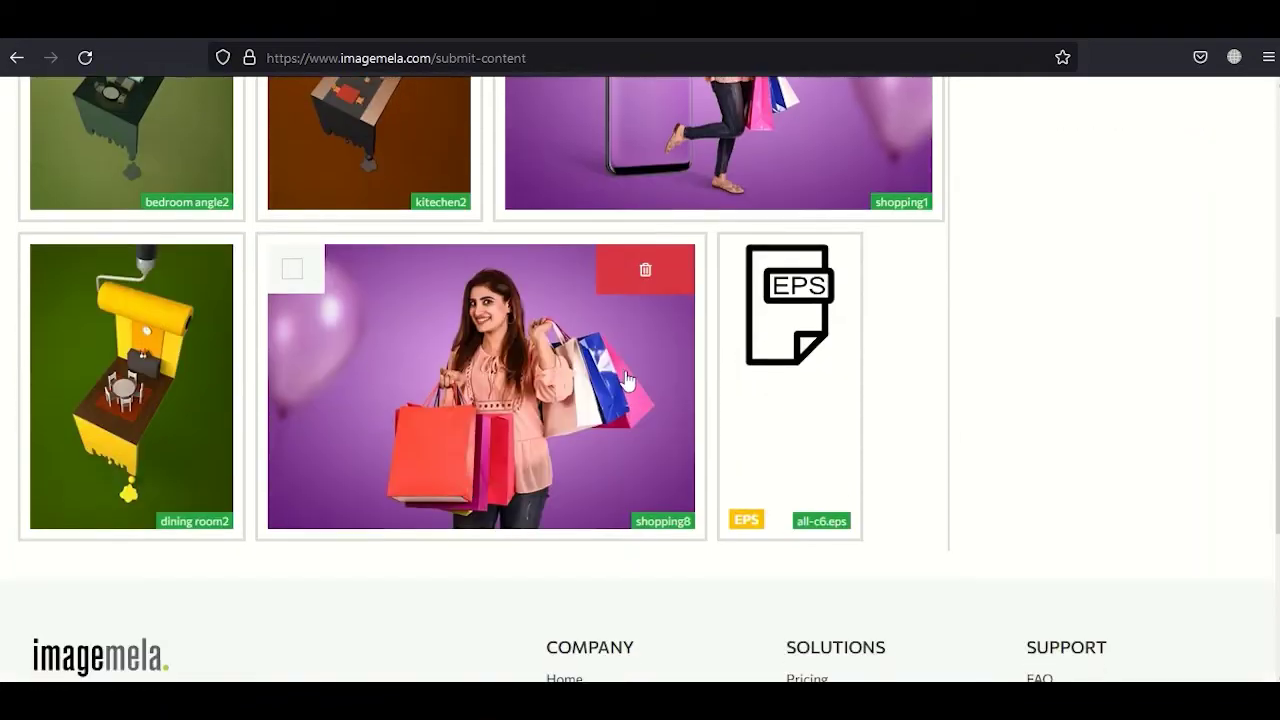
pyautogui.scroll(3, 575, 420)
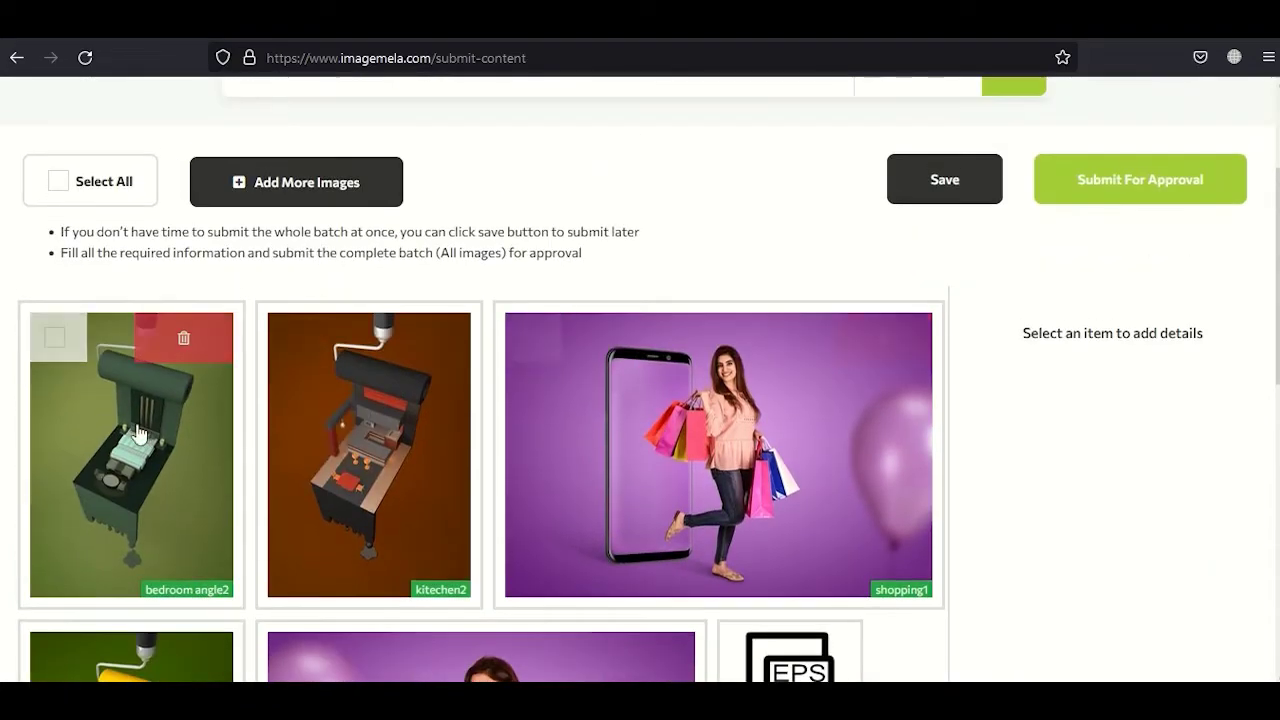
# Select the bedroom angle2 image, review its detail fields and expand the model/property release request options
pyautogui.click(150, 430)
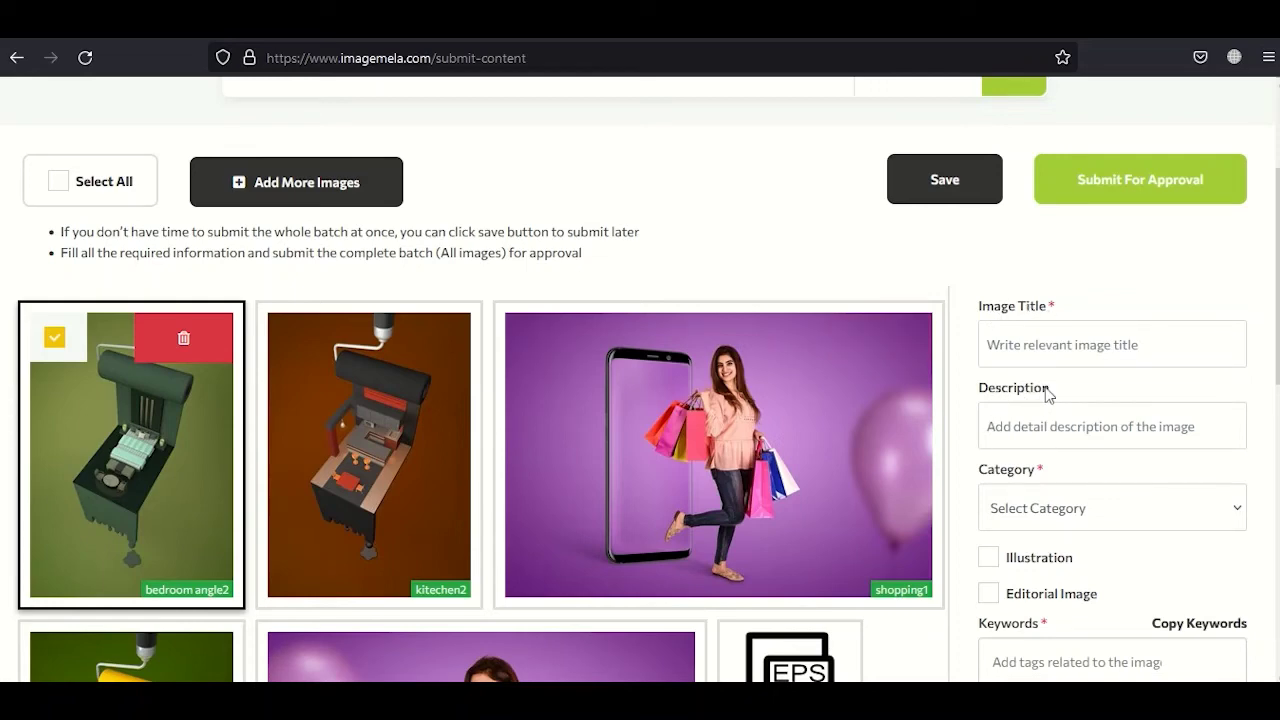
pyautogui.scroll(-2, 1056, 442)
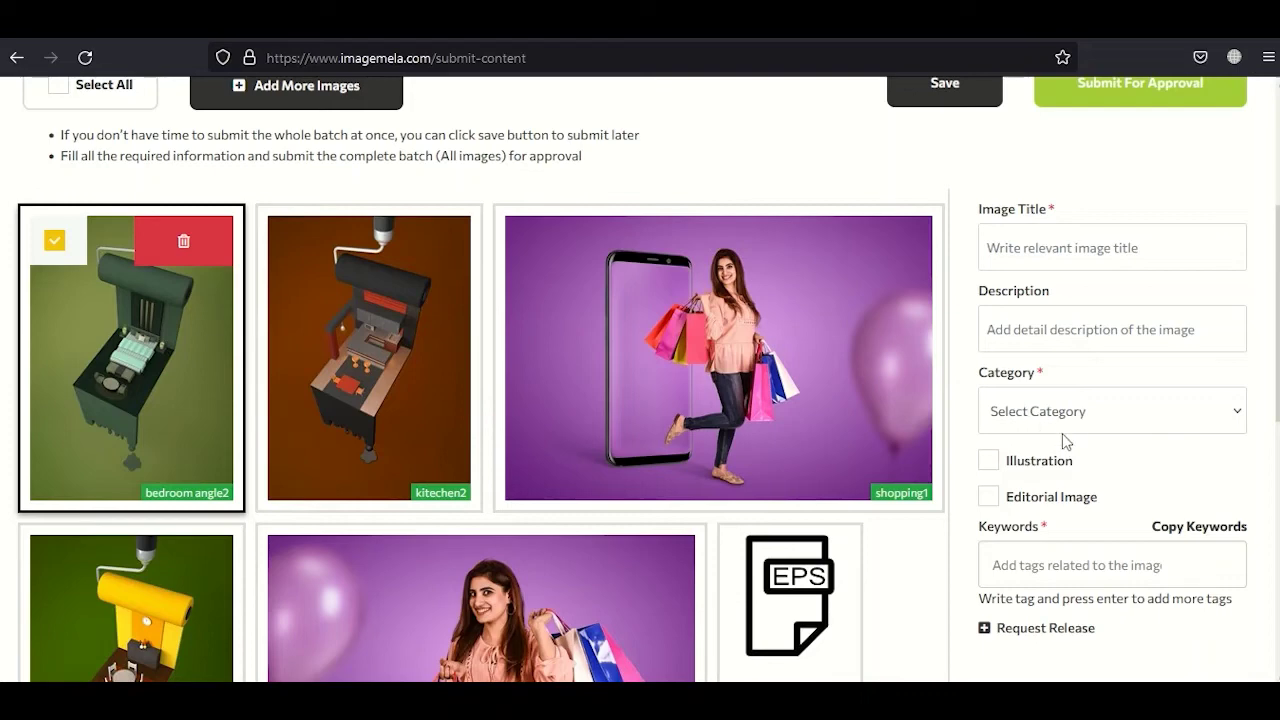
pyautogui.scroll(-4, 1063, 437)
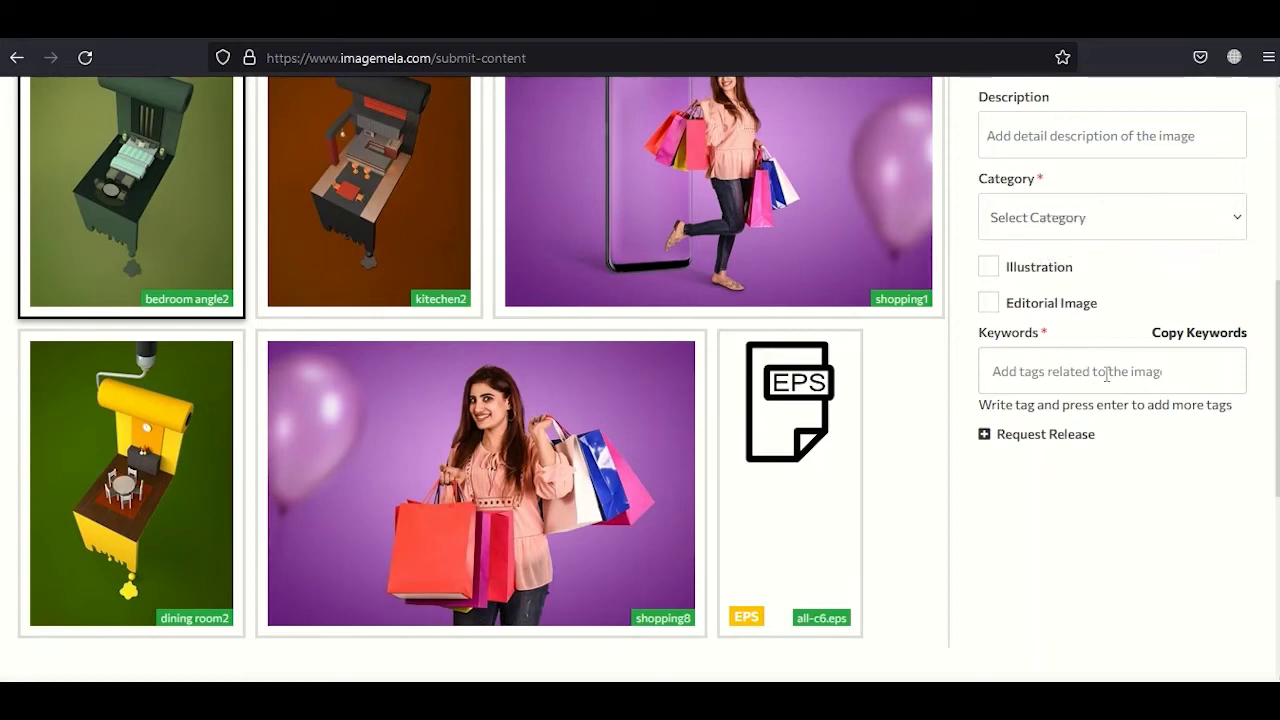
pyautogui.click(1060, 438)
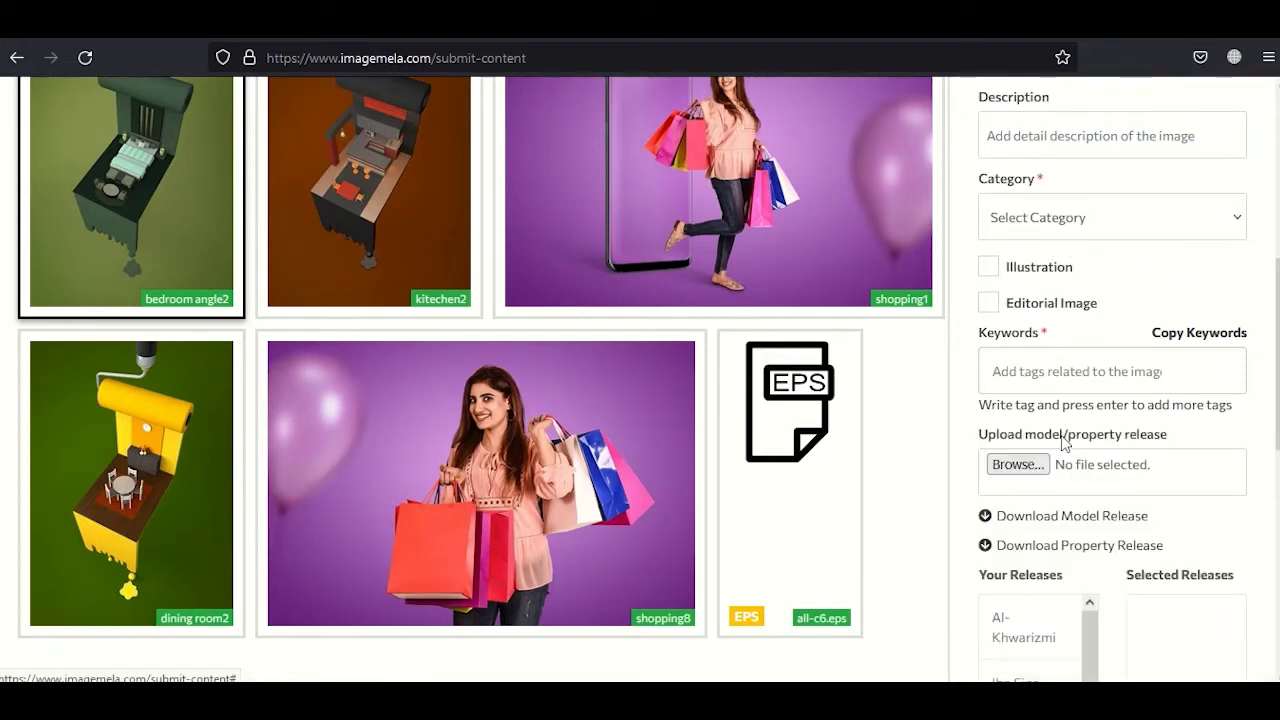
pyautogui.scroll(-2, 1128, 484)
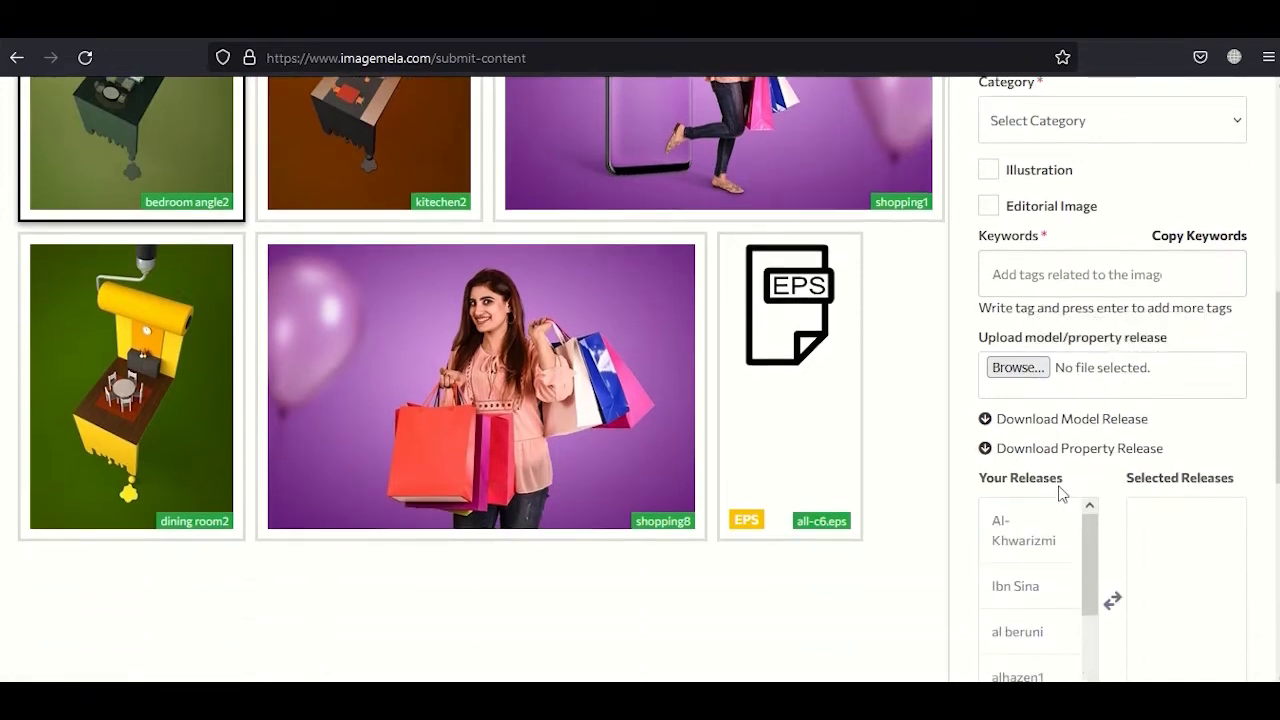
# Add the kitechen2 and dining room2 images to the bedroom angle2 selection and title all three "3d Paint Stroke -"
pyautogui.scroll(6, 1114, 448)
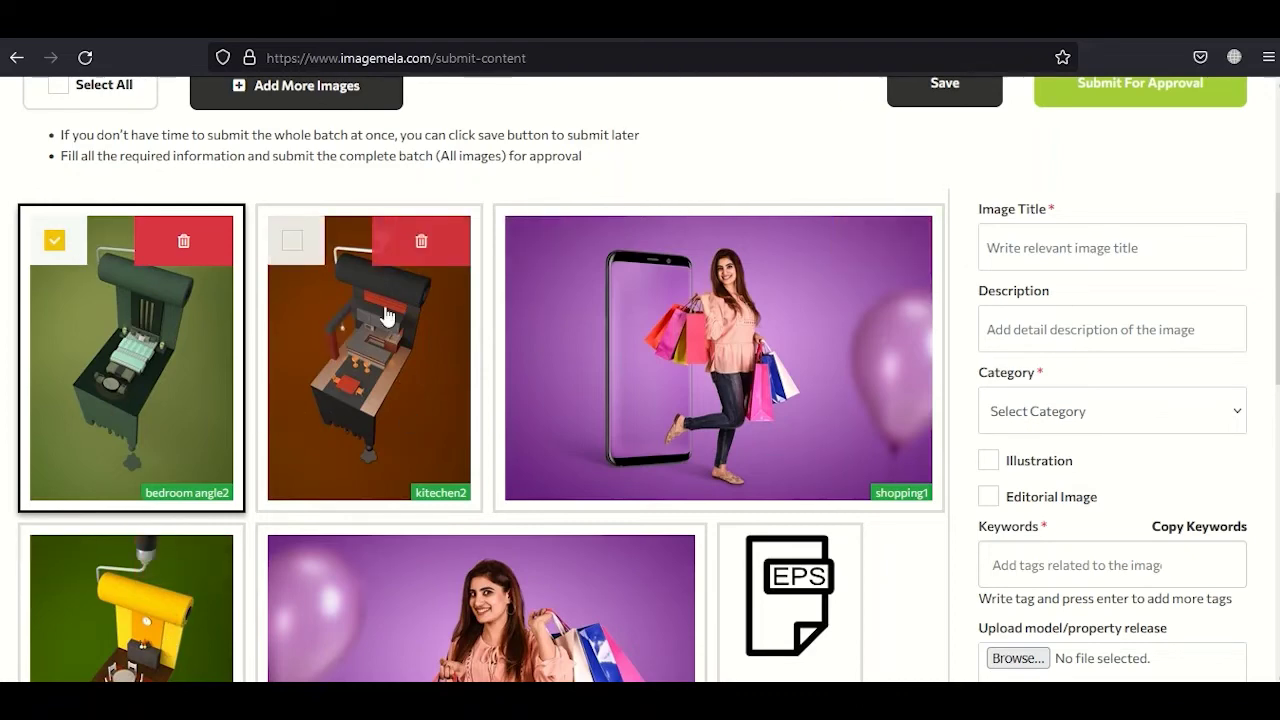
pyautogui.click(292, 243)
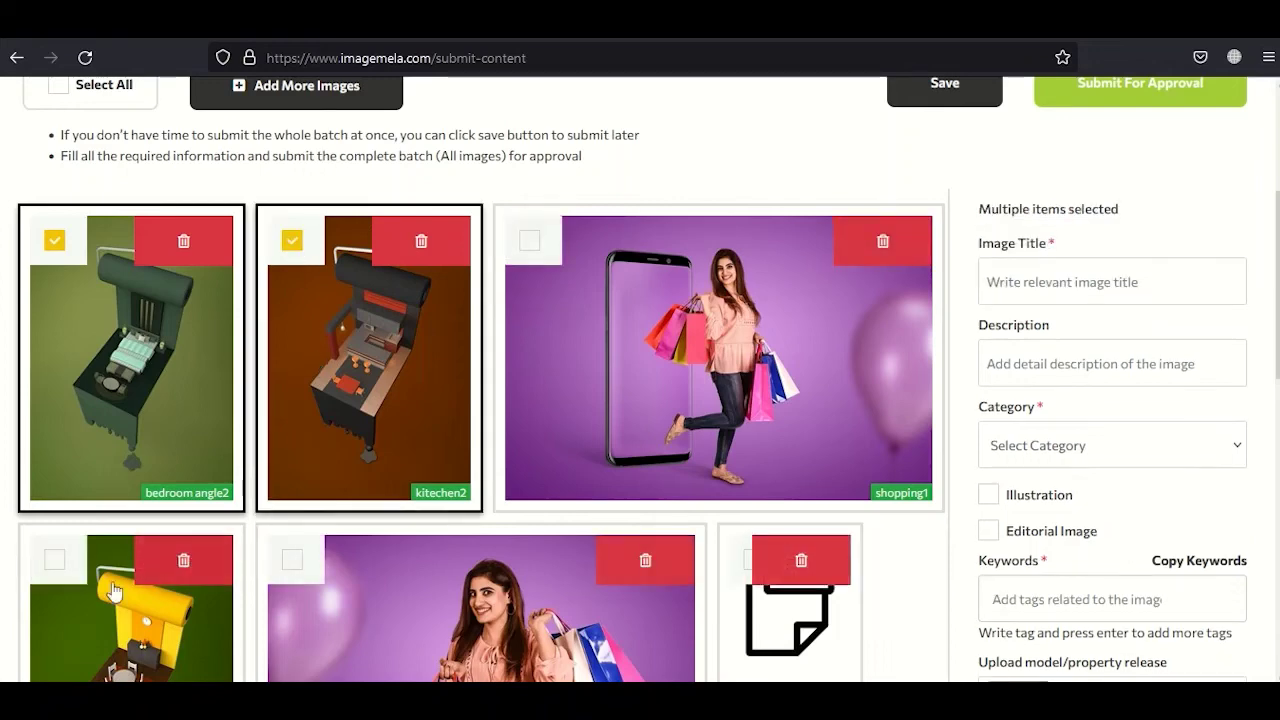
pyautogui.click(55, 560)
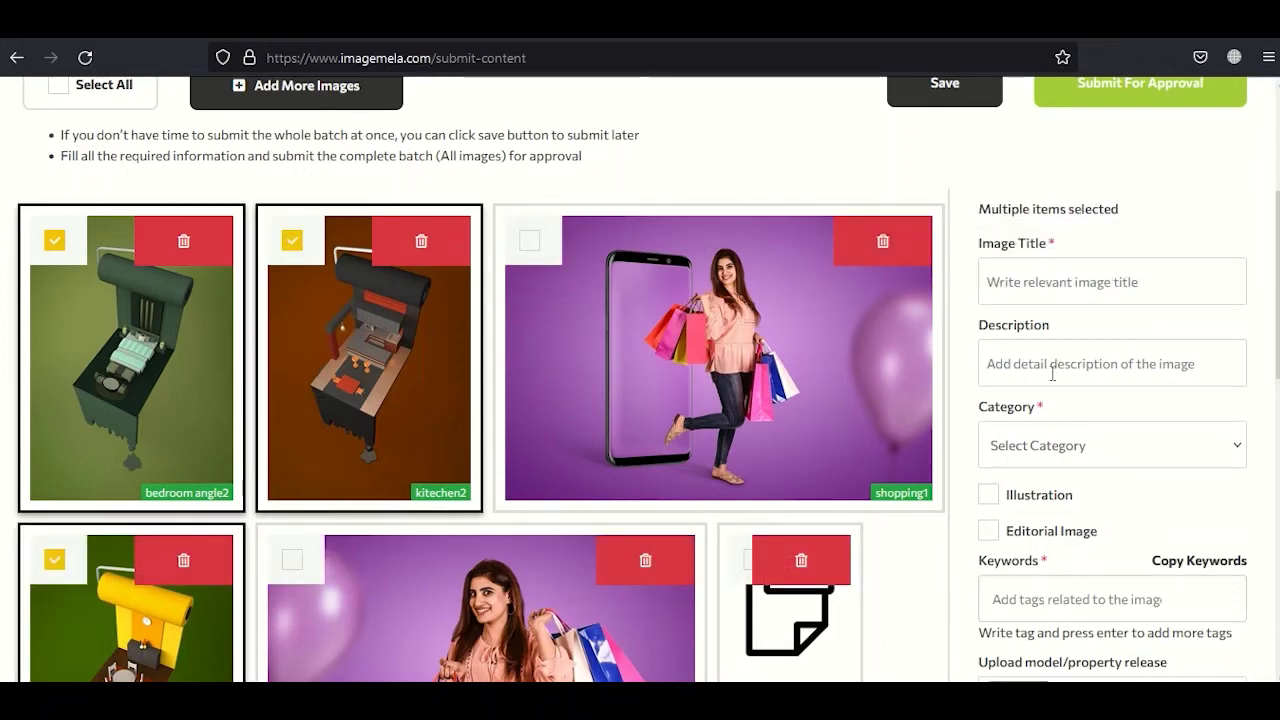
pyautogui.click(1022, 275)
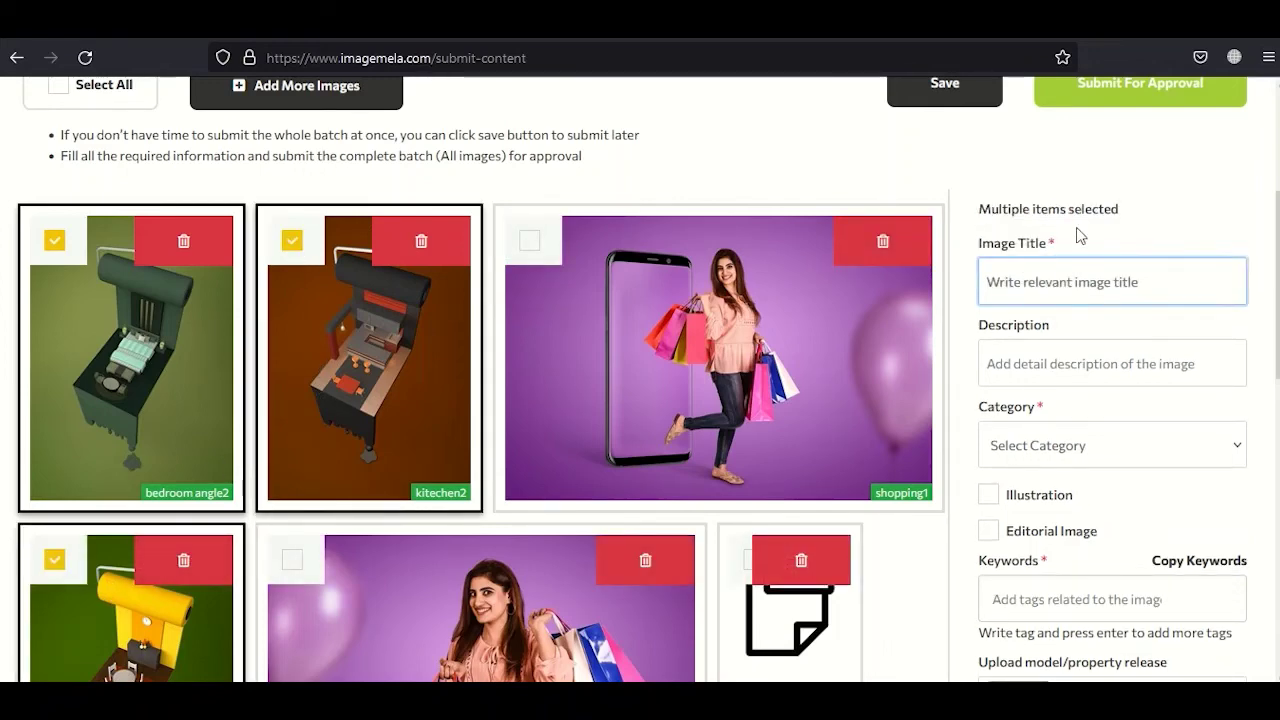
pyautogui.write('3d Paint')
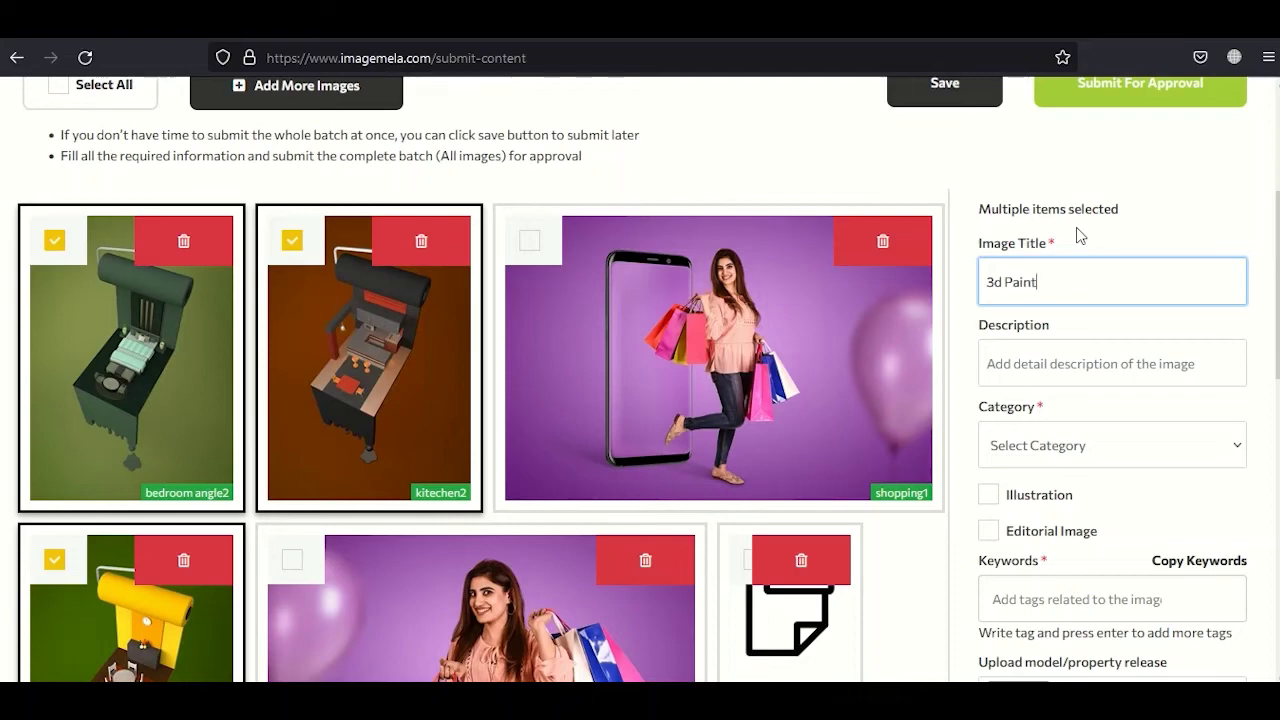
pyautogui.write('Stroke -')
# Reuse "3d Paint Stroke" from the title as the selected images' description and set their category to Lifestyle
pyautogui.moveTo(1079, 288); pyautogui.dragTo(978, 284)
pyautogui.hotkey('ctrl', 'c')
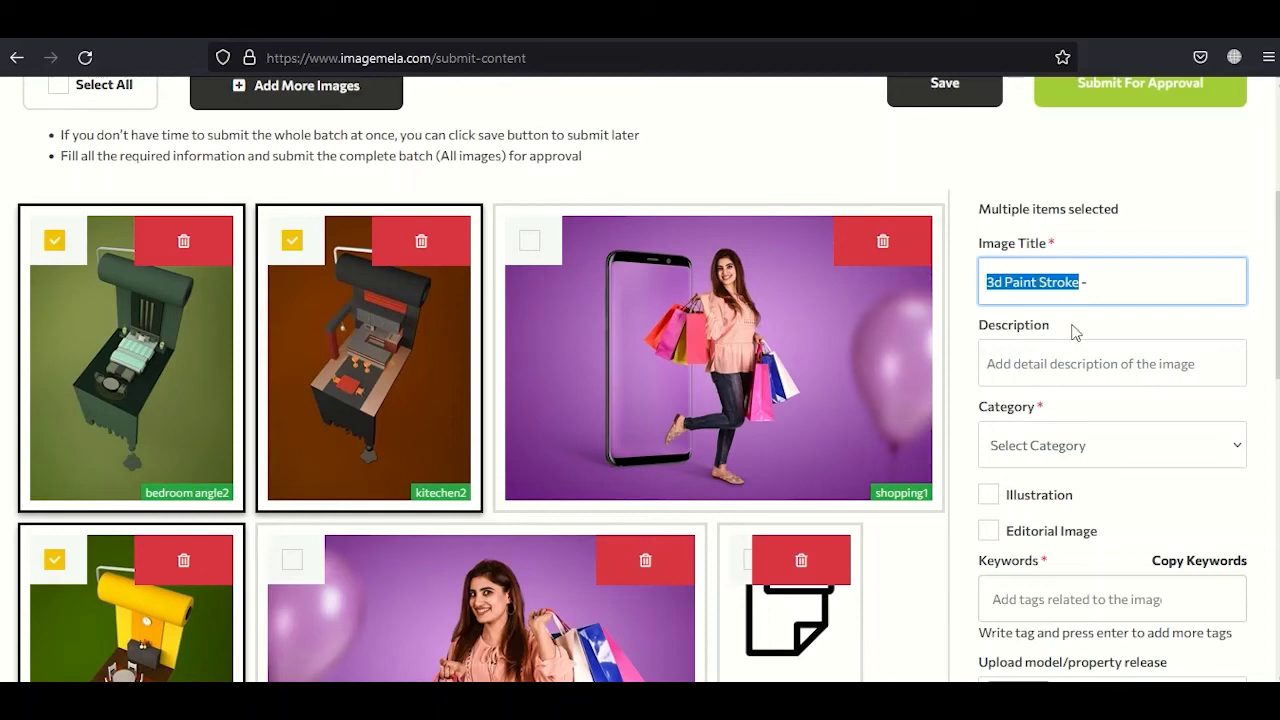
pyautogui.click(1088, 370)
pyautogui.hotkey('ctrl', 'v')
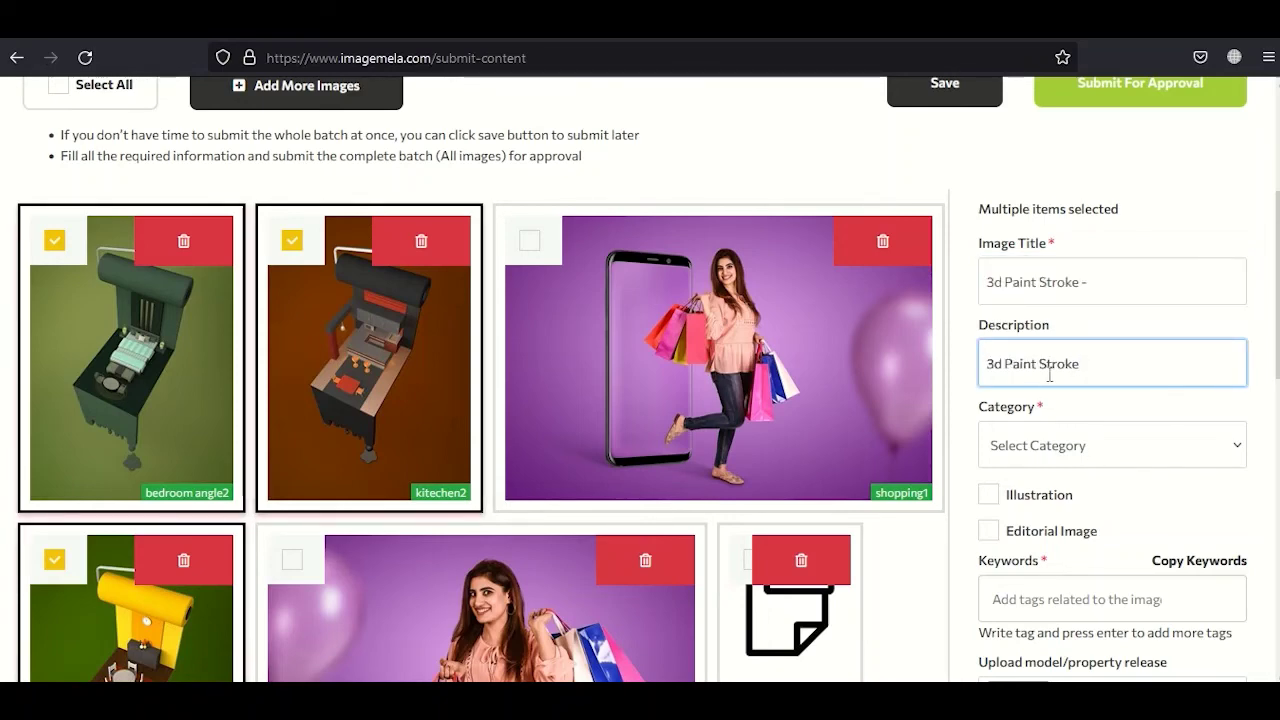
pyautogui.click(1083, 449)
pyautogui.scroll(-3, 1108, 380)
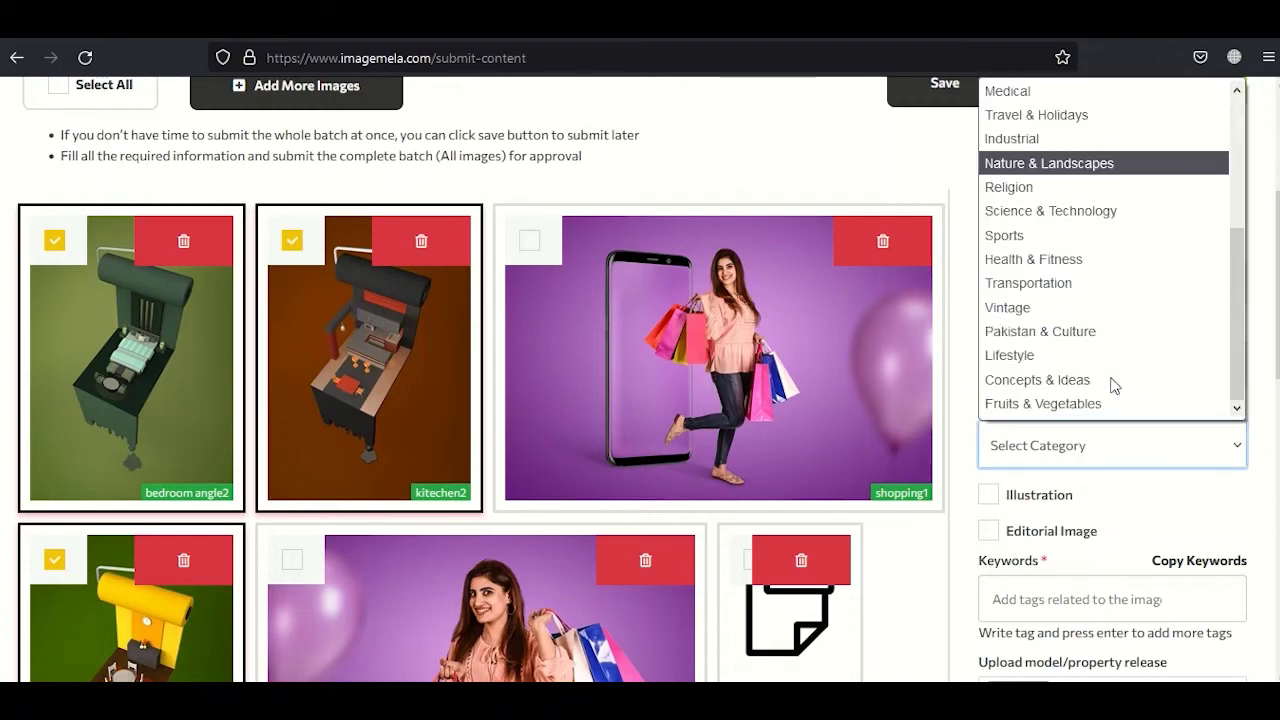
pyautogui.click(1034, 355)
# Add the keywords colorful, paint, brush stroke and interior to the three selected images
pyautogui.scroll(-2, 1200, 500)
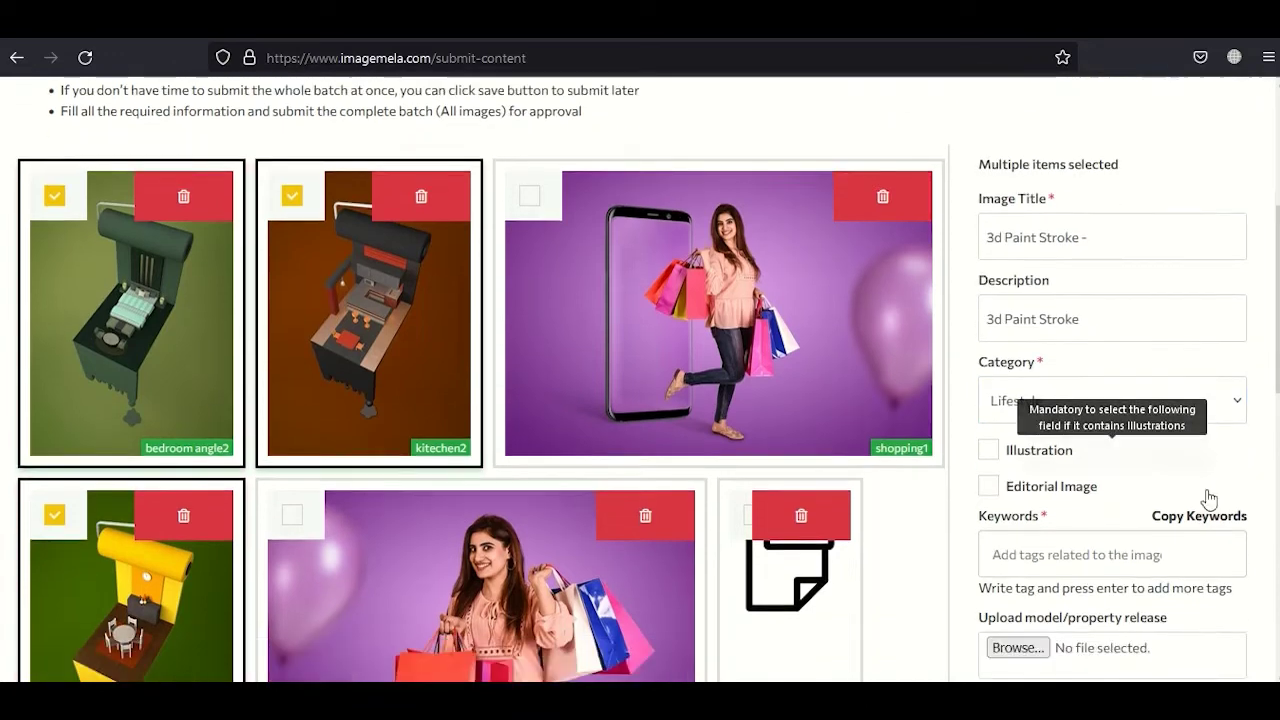
pyautogui.click(1043, 403)
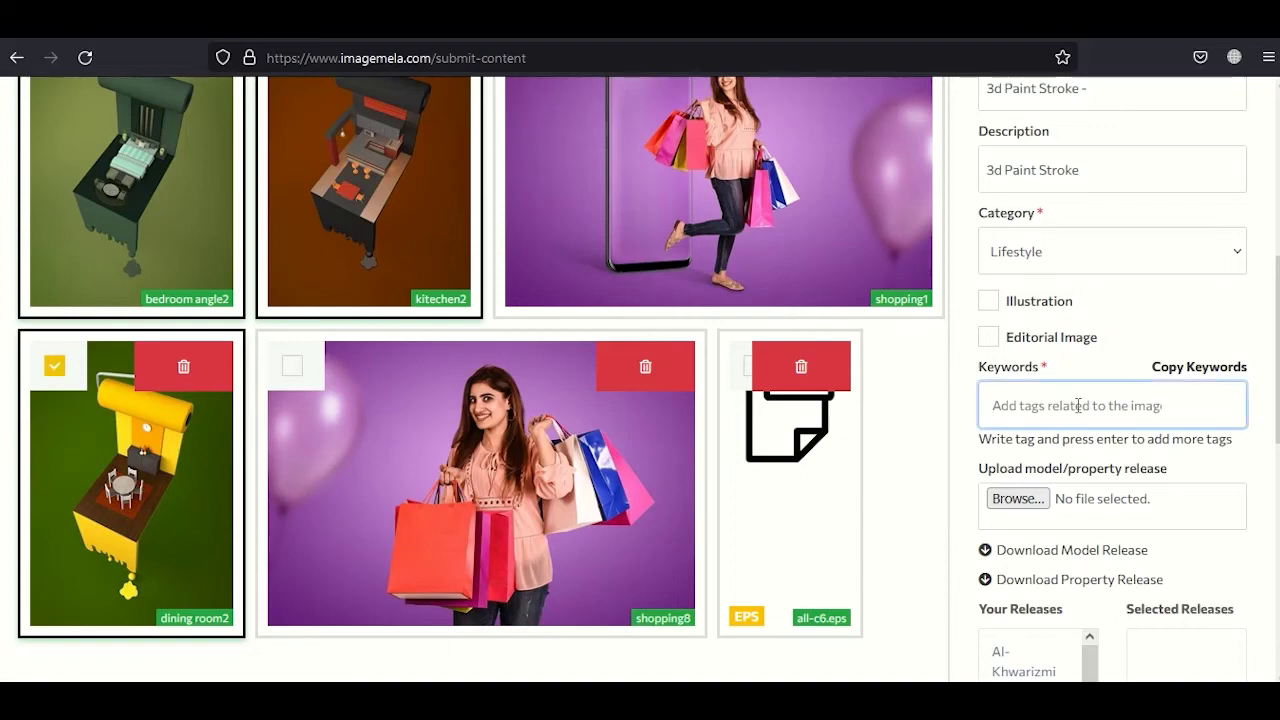
pyautogui.write('colorful')
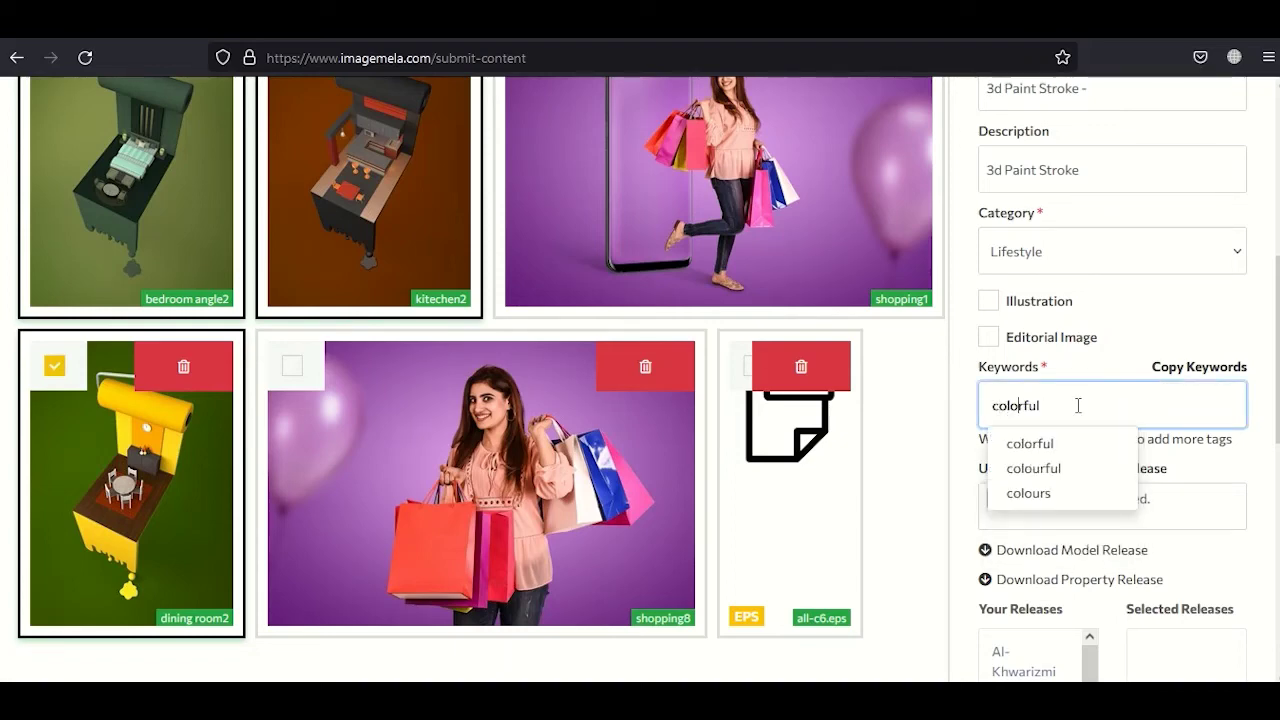
pyautogui.press('Return')
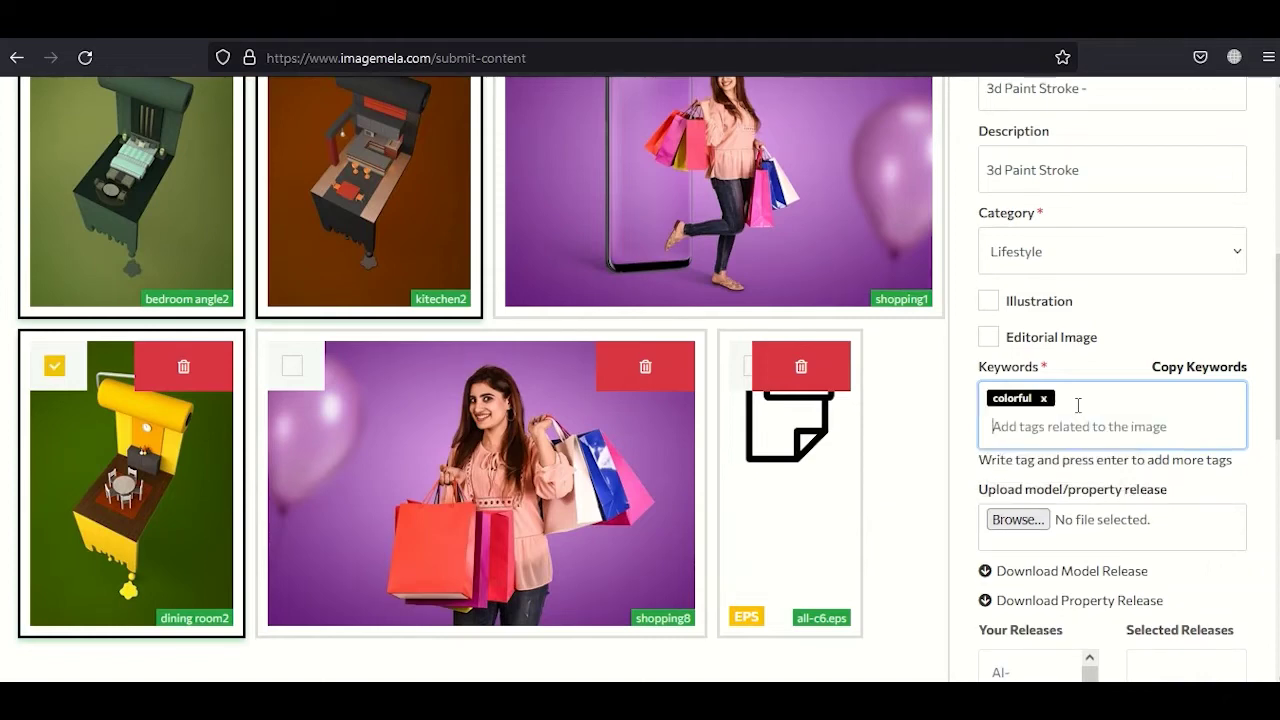
pyautogui.write('paint')
pyautogui.press('Return')
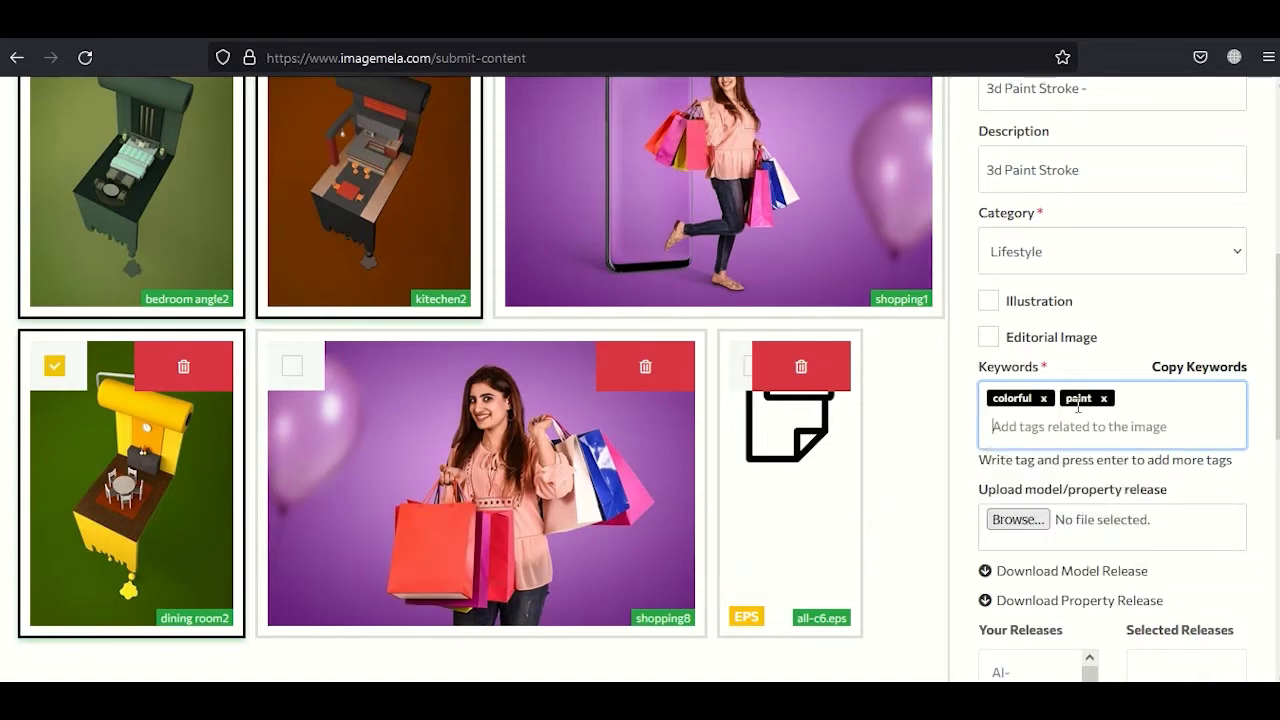
pyautogui.write('brush str')
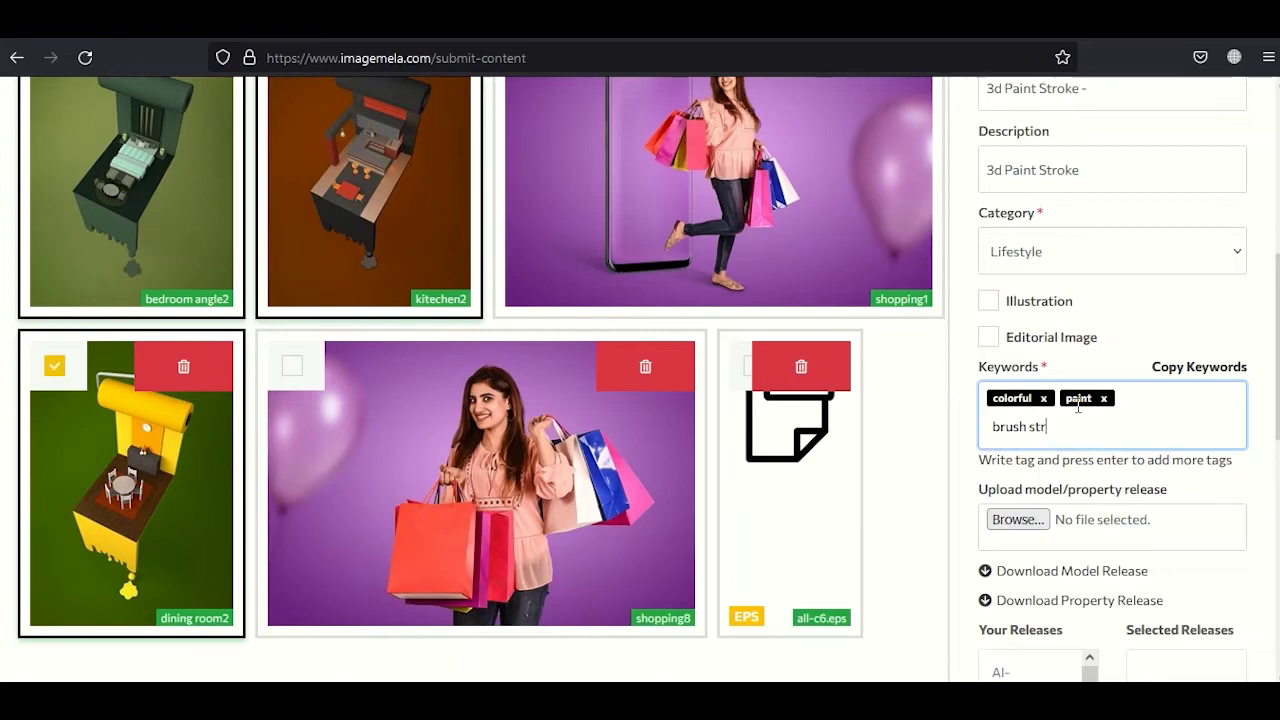
pyautogui.write('oke')
pyautogui.press('Return')
pyautogui.write('interior')
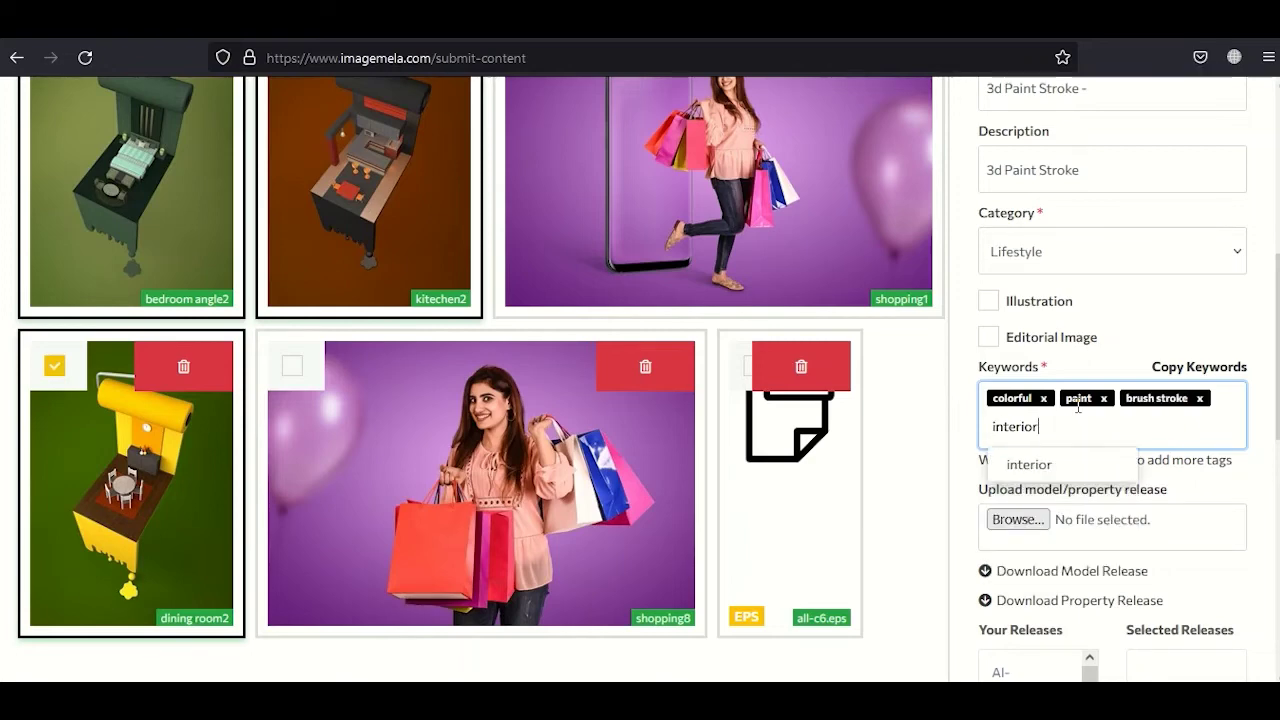
pyautogui.press('Return')
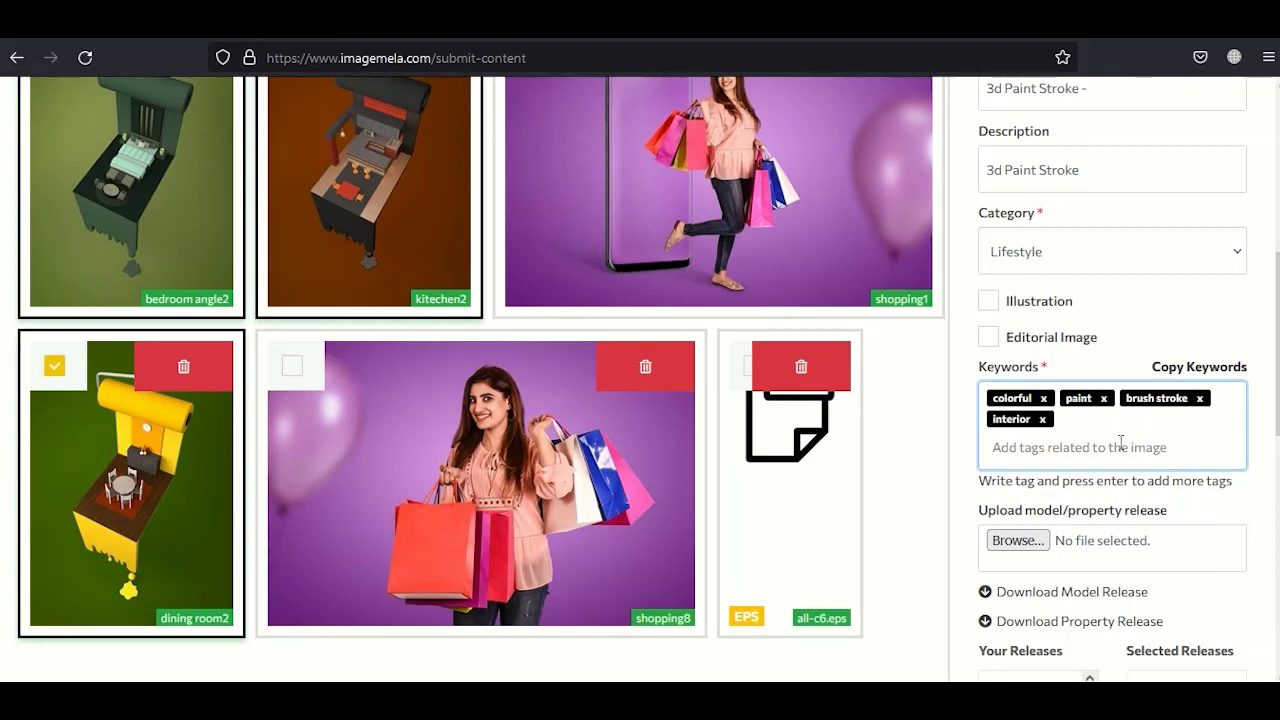
# Deselect the bedroom angle2, dining room2 and kitechen2 images
pyautogui.scroll(-2, 1136, 441)
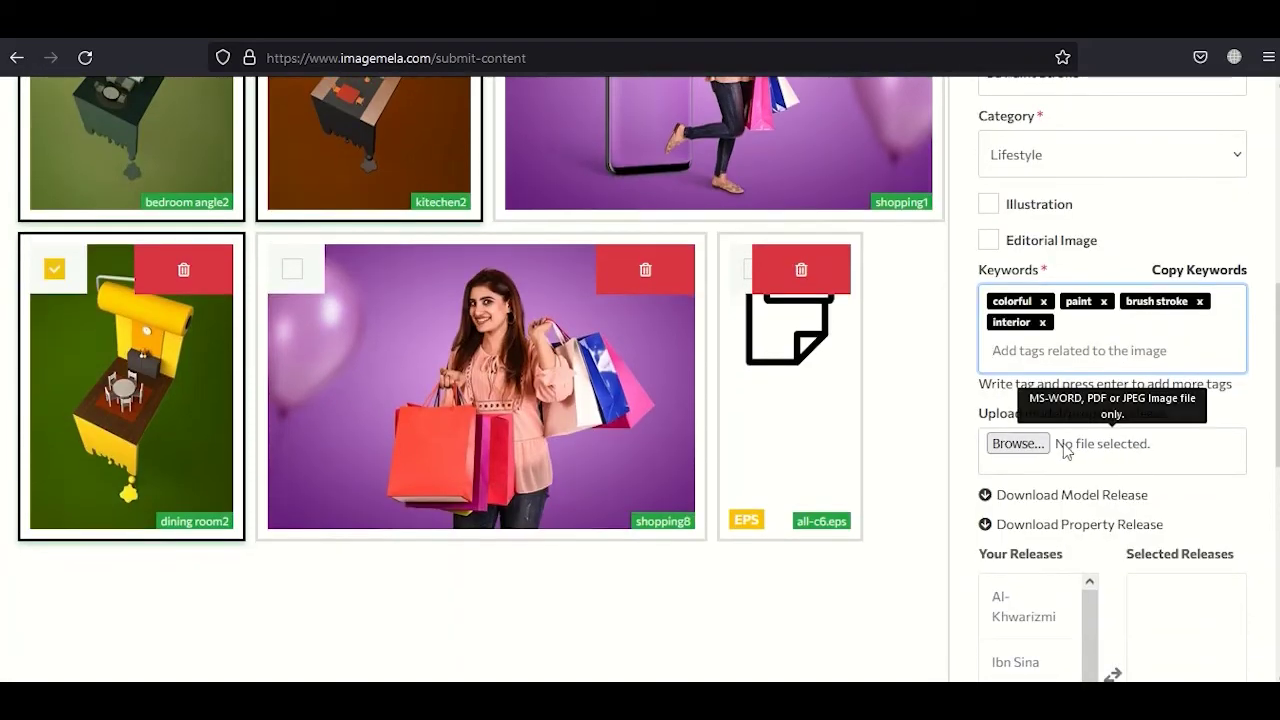
pyautogui.scroll(2, 1080, 527)
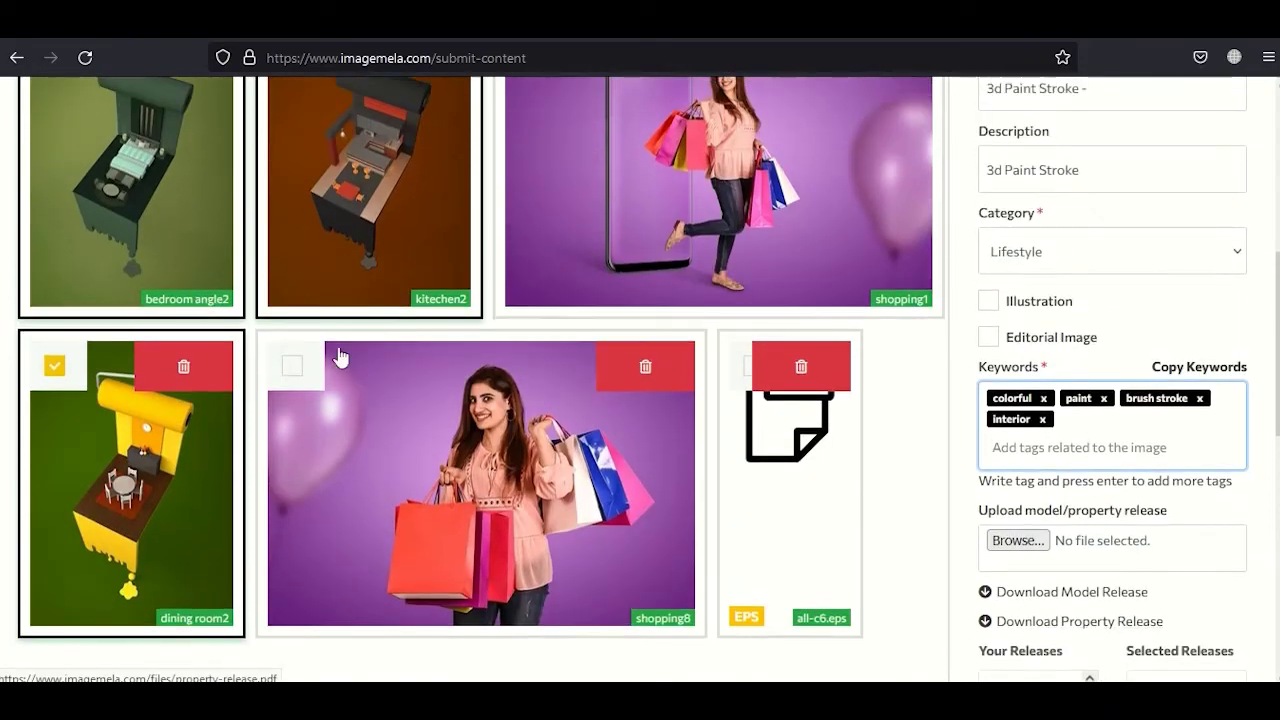
pyautogui.scroll(2, 812, 441)
pyautogui.scroll(2, 200, 357)
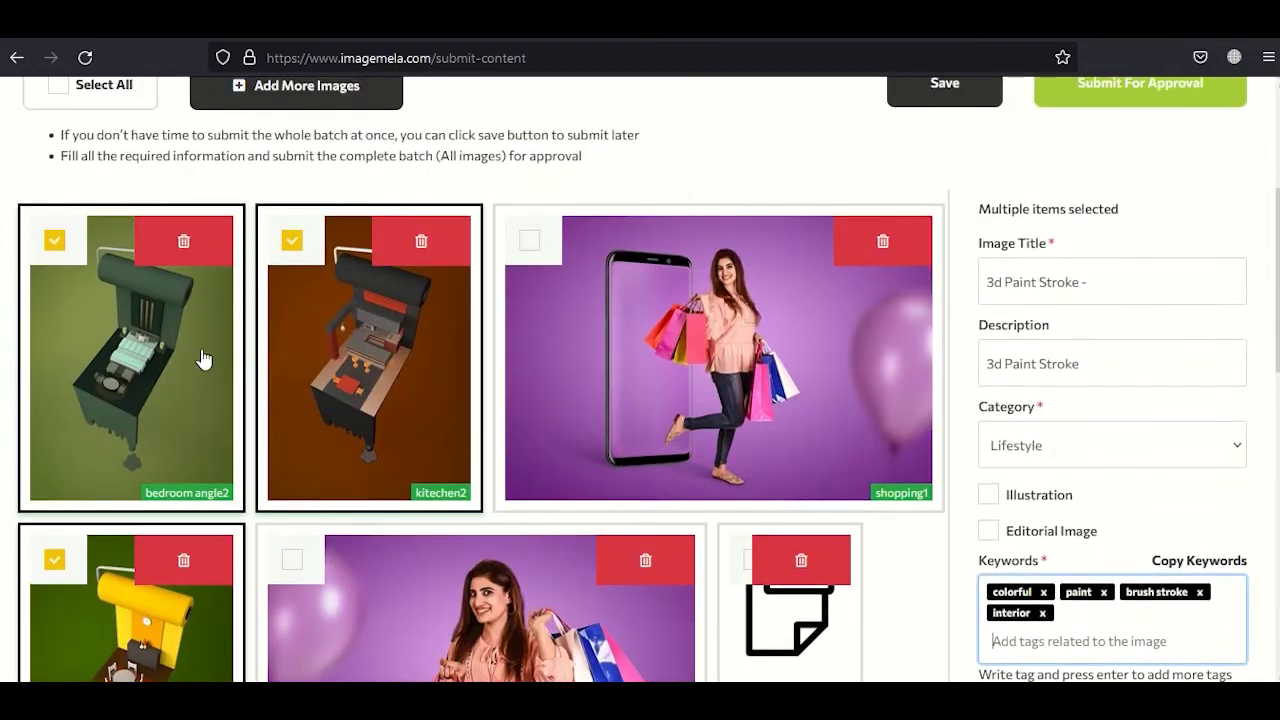
pyautogui.click(54, 244)
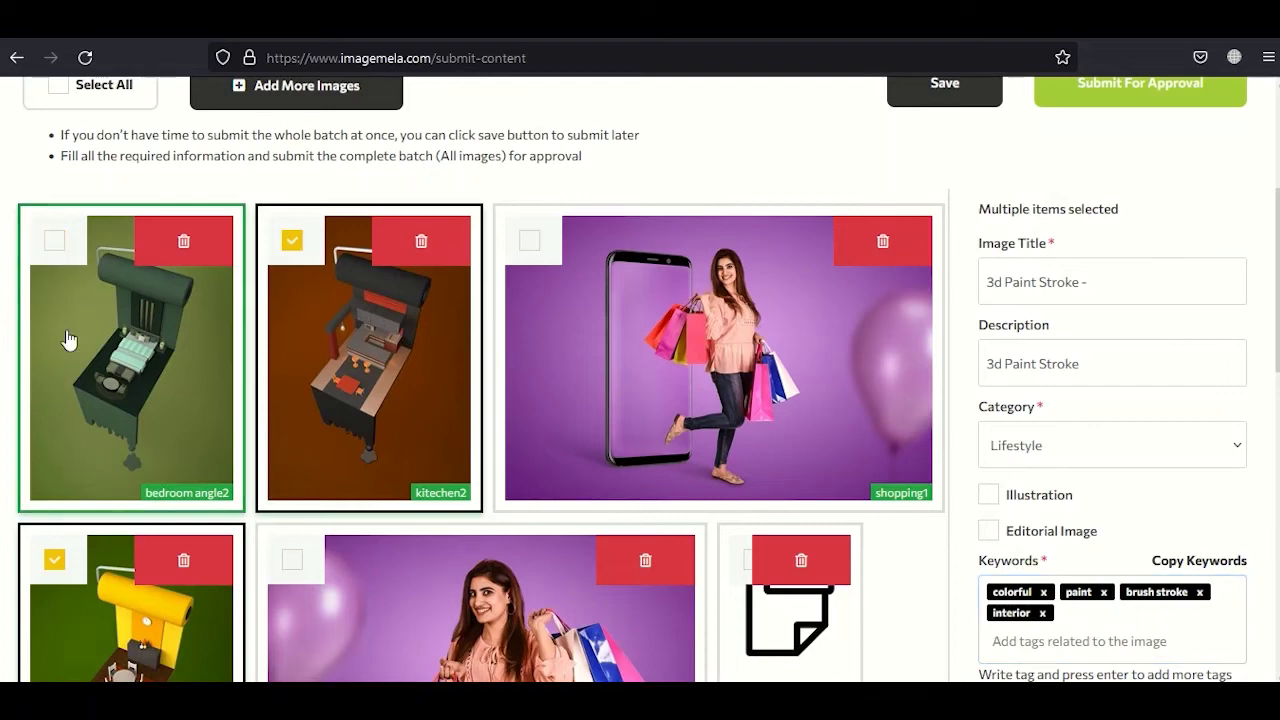
pyautogui.click(54, 562)
pyautogui.click(291, 245)
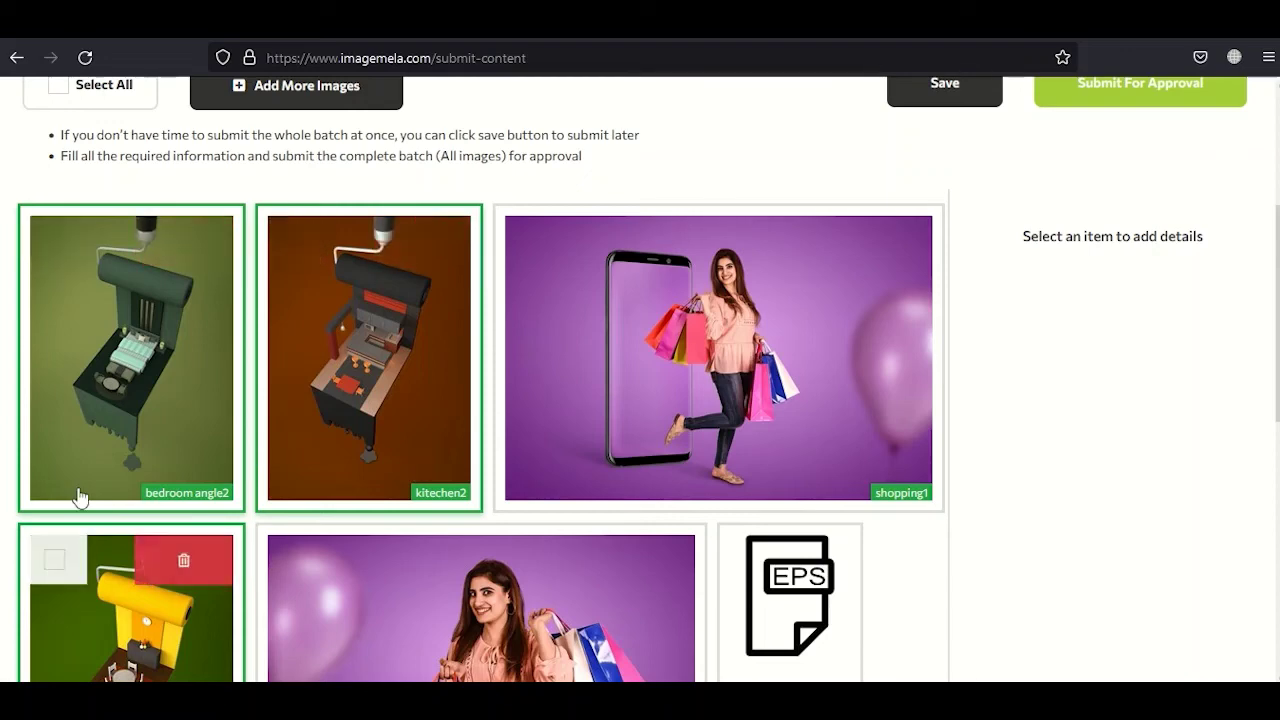
# Select only the bedroom angle2 image, check its filled-in details and save the batch
pyautogui.click(112, 372)
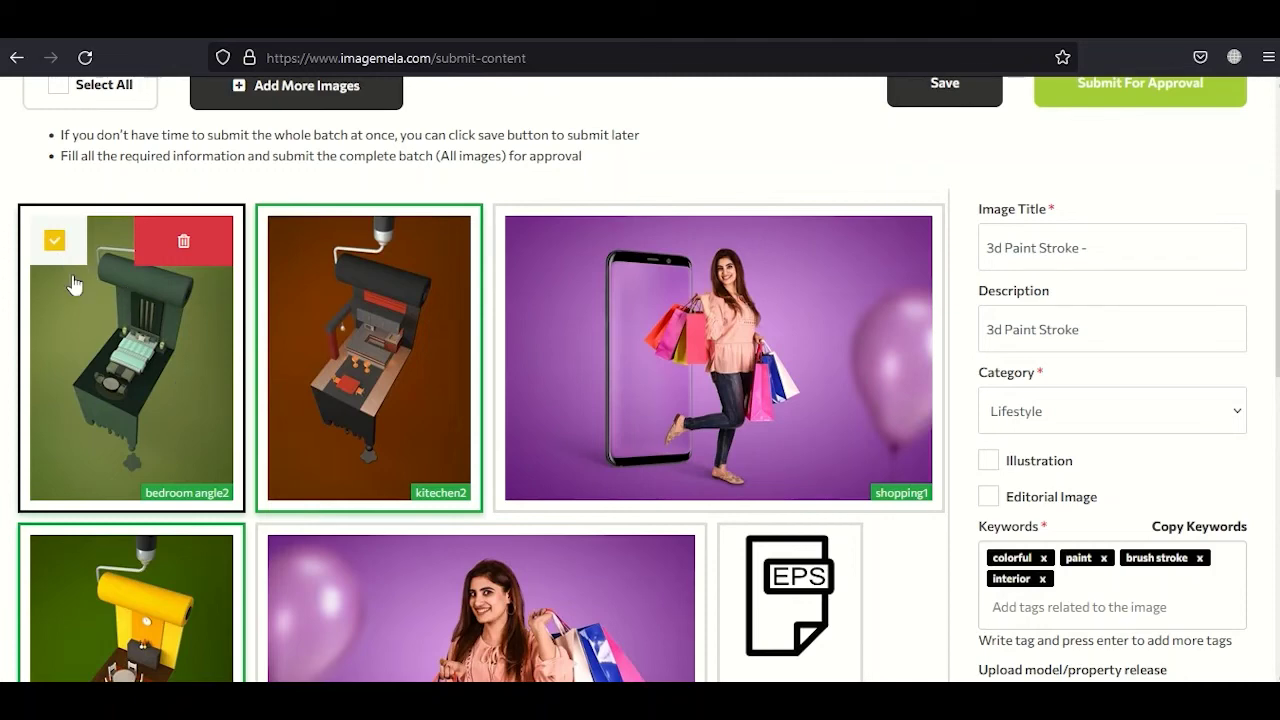
pyautogui.click(97, 317)
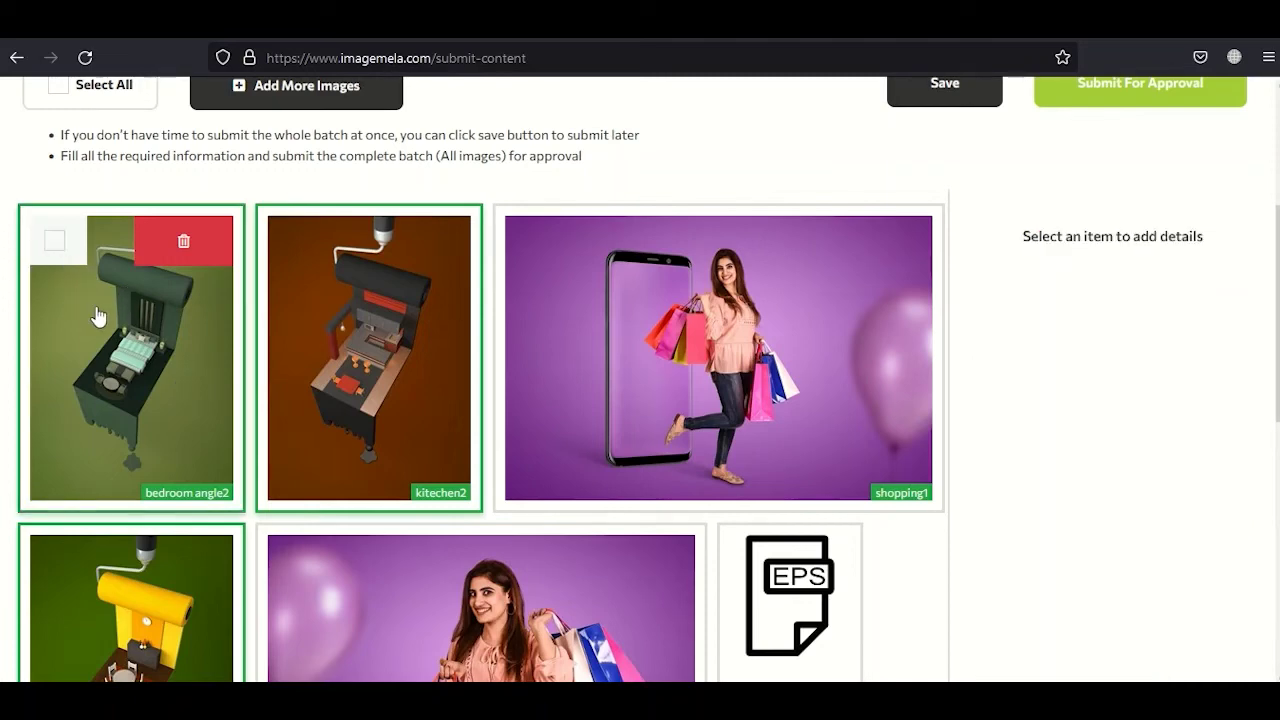
pyautogui.click(95, 319)
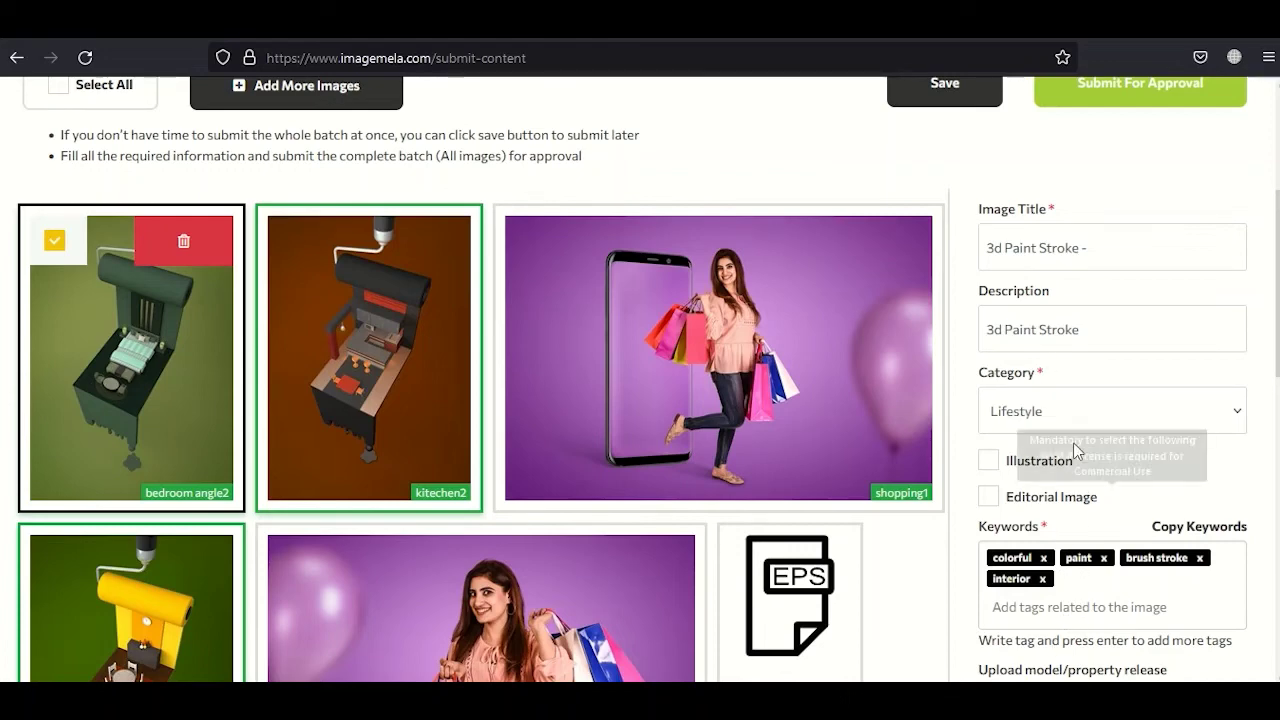
pyautogui.scroll(2, 1089, 412)
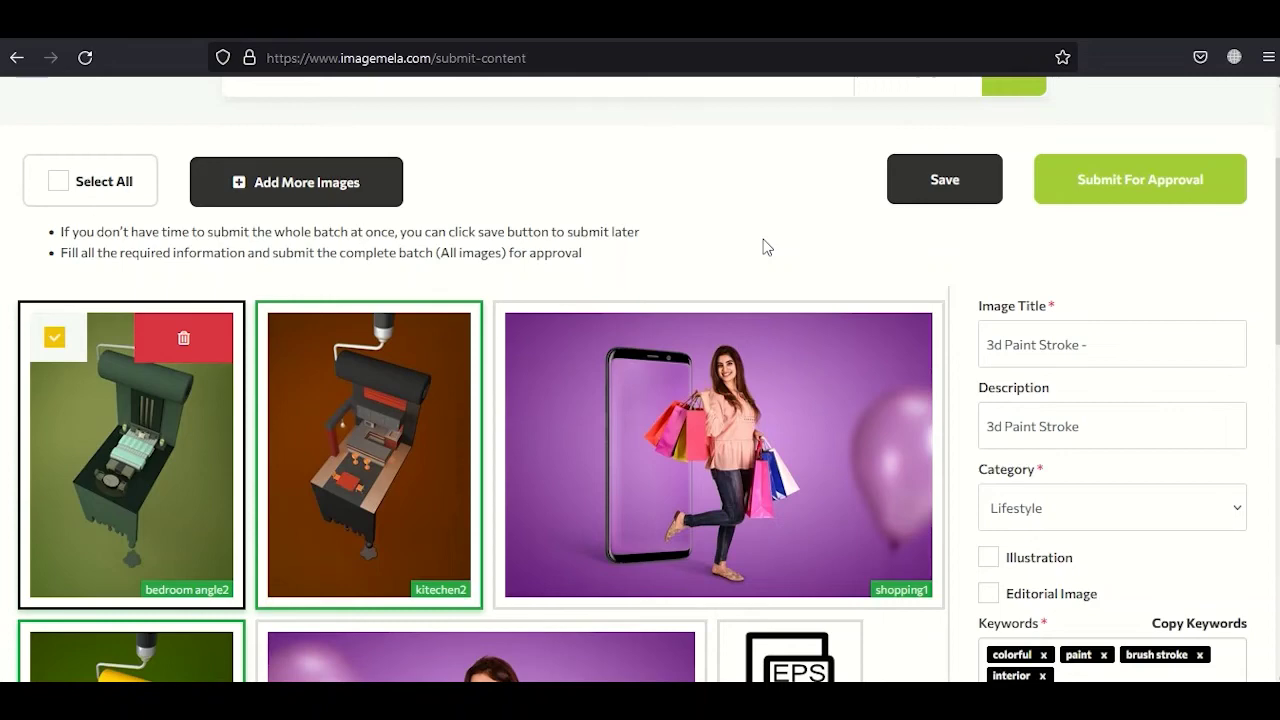
pyautogui.click(938, 182)
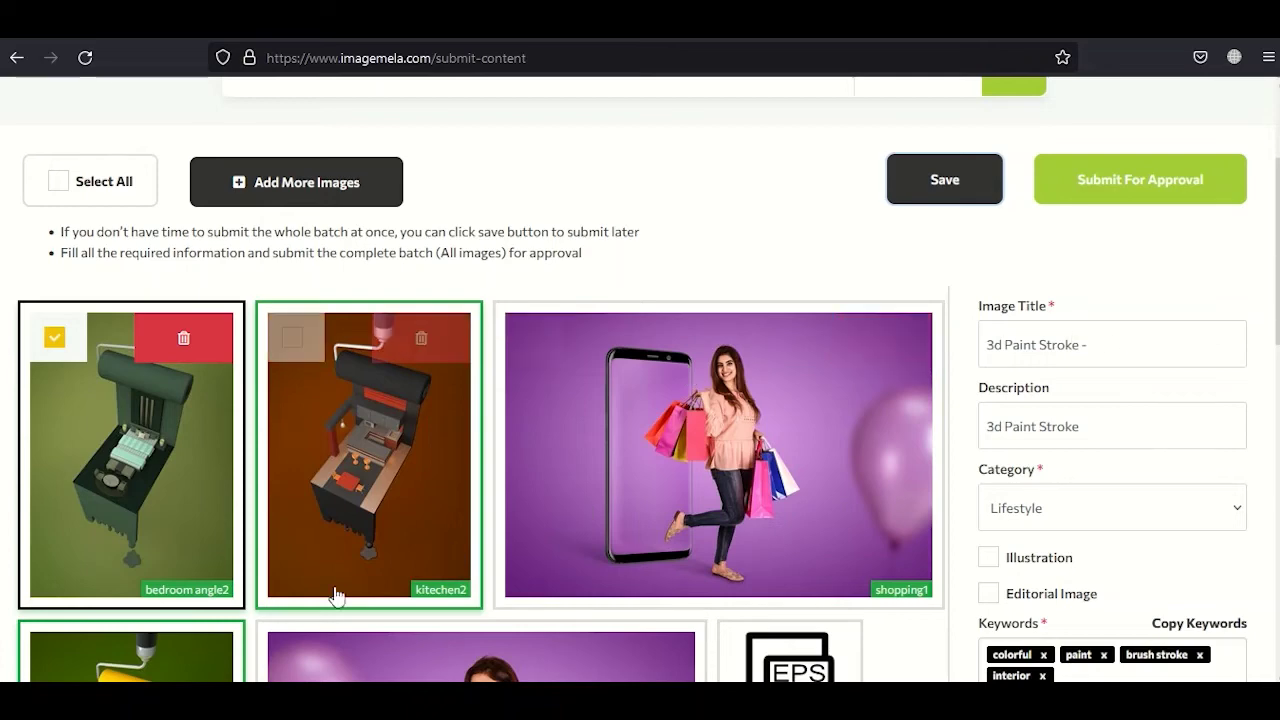
# Retitle the bedroom angle2 image "3d Paint Stroke - Bedroom" and the kitechen2 image "3d Paint Stroke - Kitchen"
pyautogui.click(1133, 346)
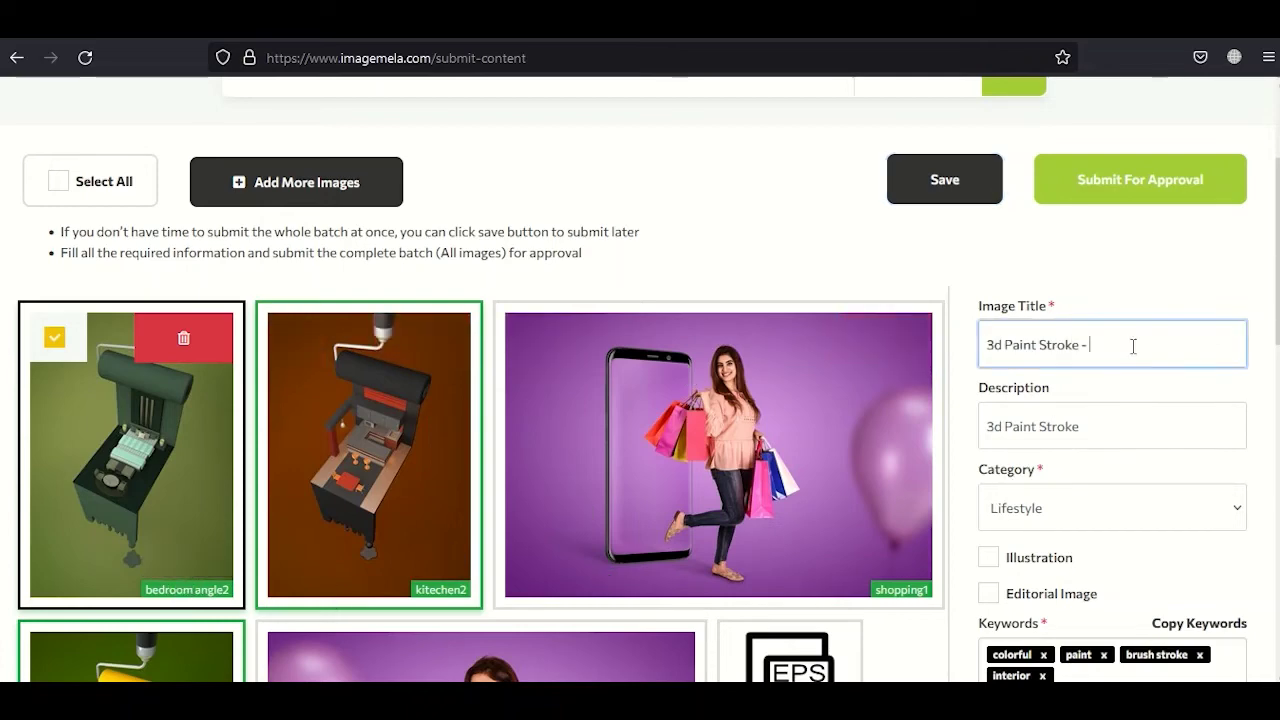
pyautogui.write('Bedroom')
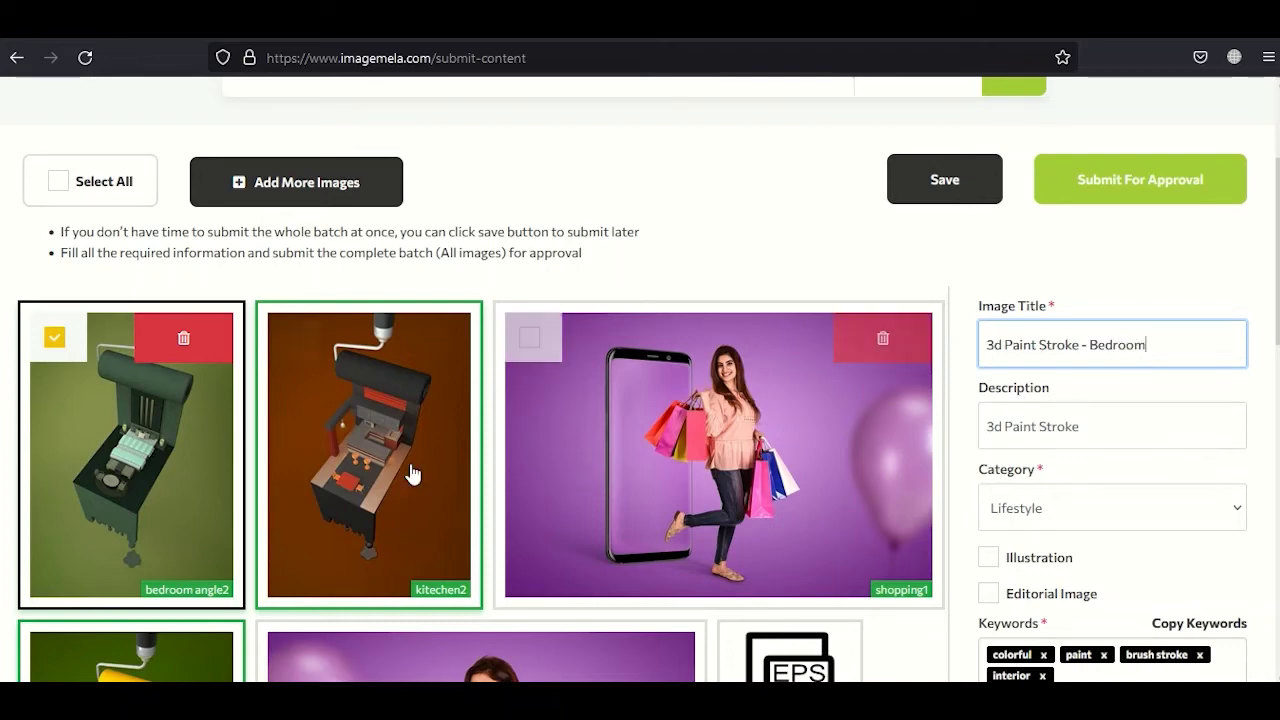
pyautogui.click(343, 432)
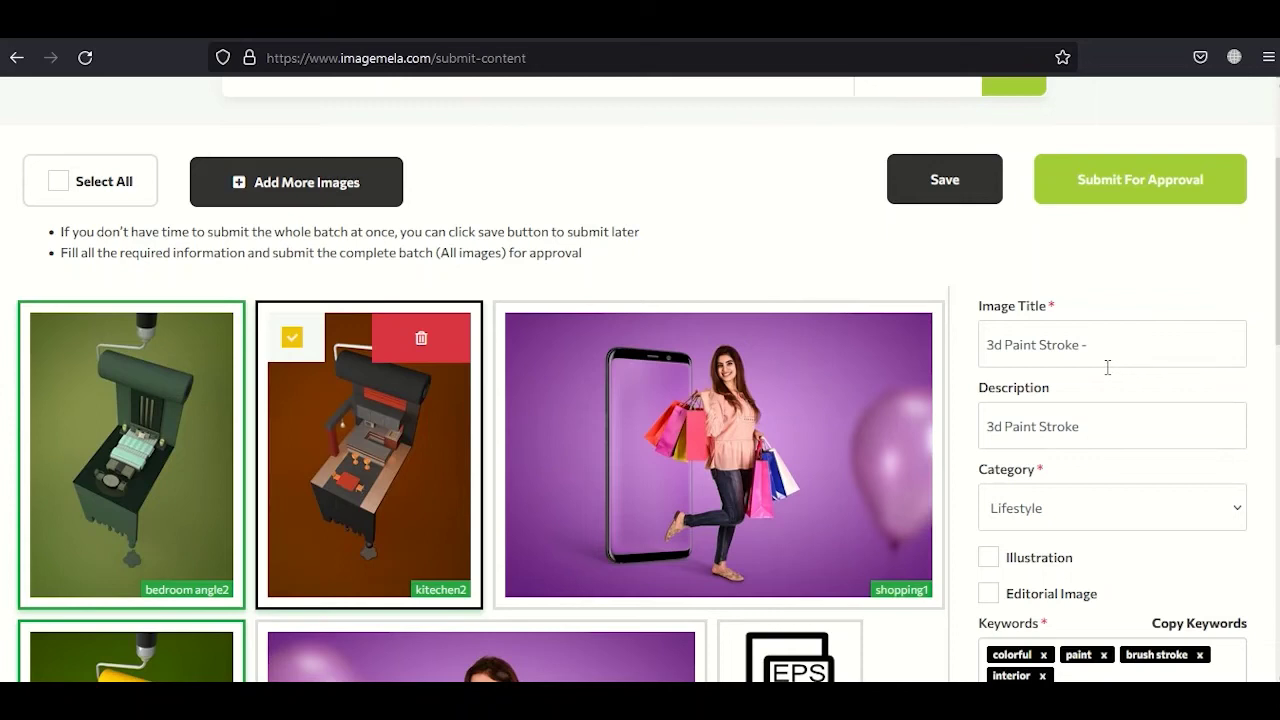
pyautogui.click(1140, 334)
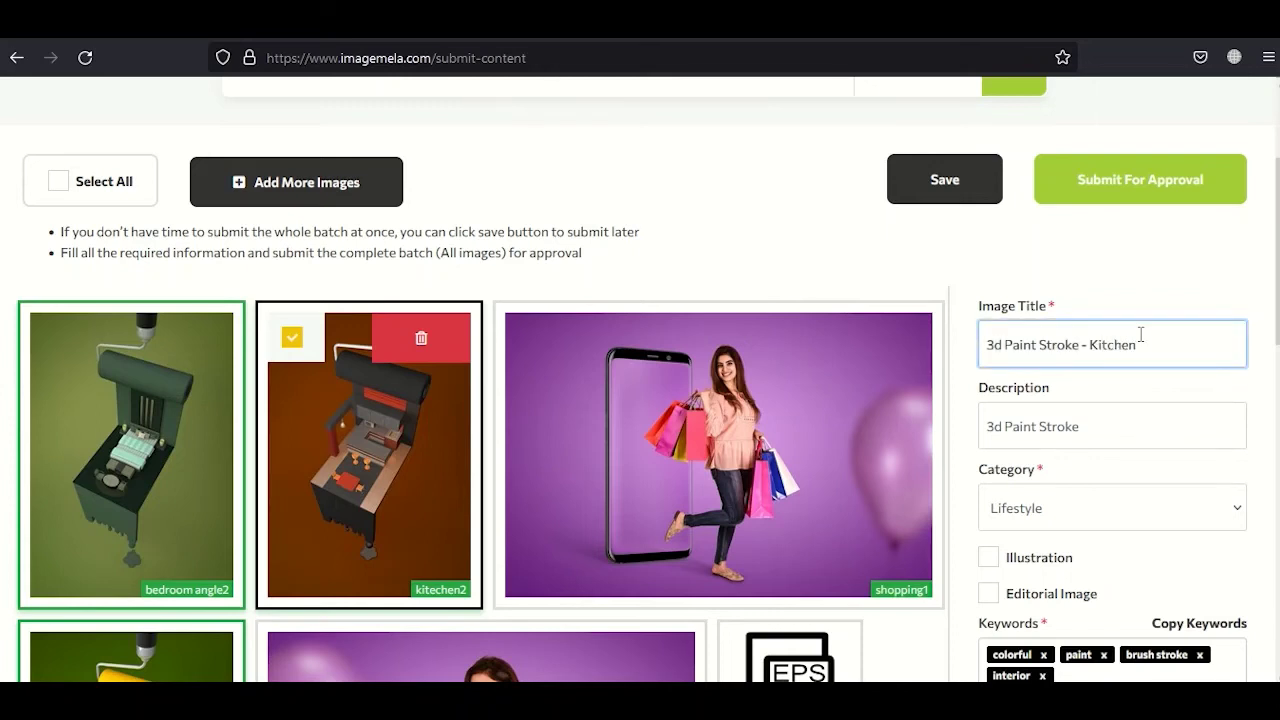
# Select the dining room2 image and retitle it "3d Paint Stroke - Dining Room"
pyautogui.scroll(-2, 1140, 335)
pyautogui.click(131, 560)
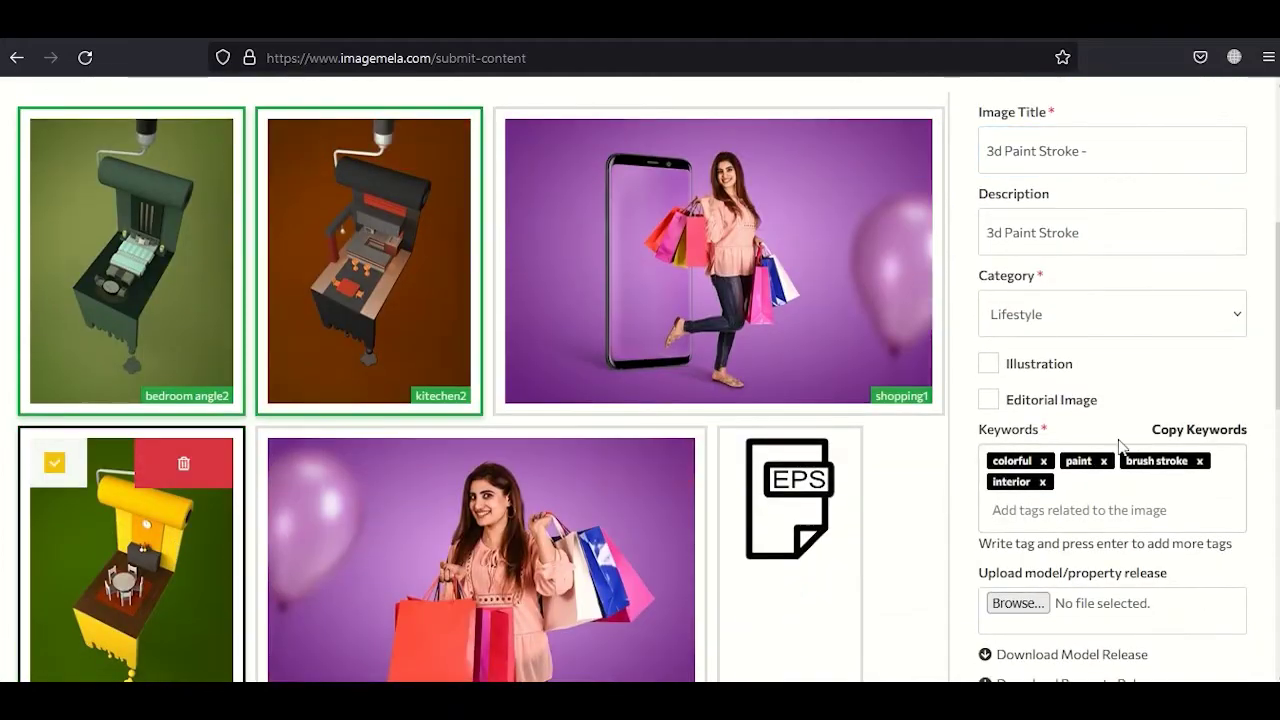
pyautogui.scroll(1, 1165, 425)
pyautogui.scroll(-2, 372, 500)
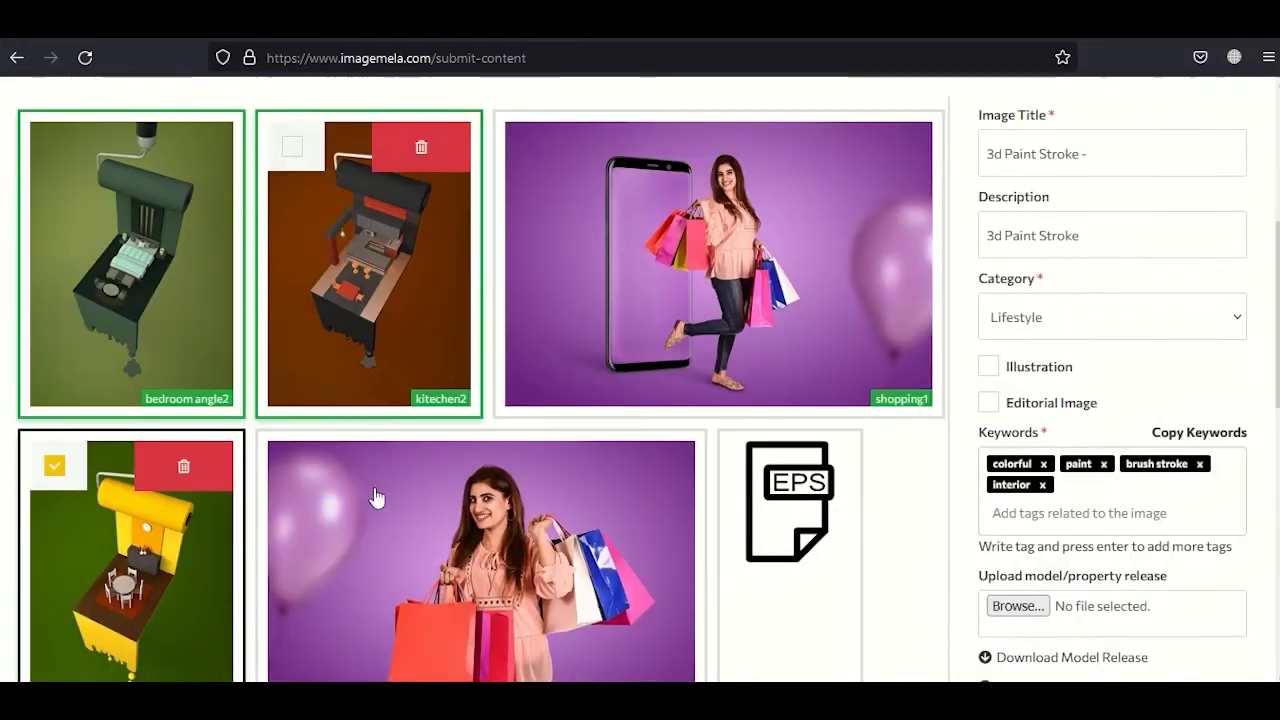
pyautogui.scroll(3, 367, 502)
pyautogui.click(1143, 347)
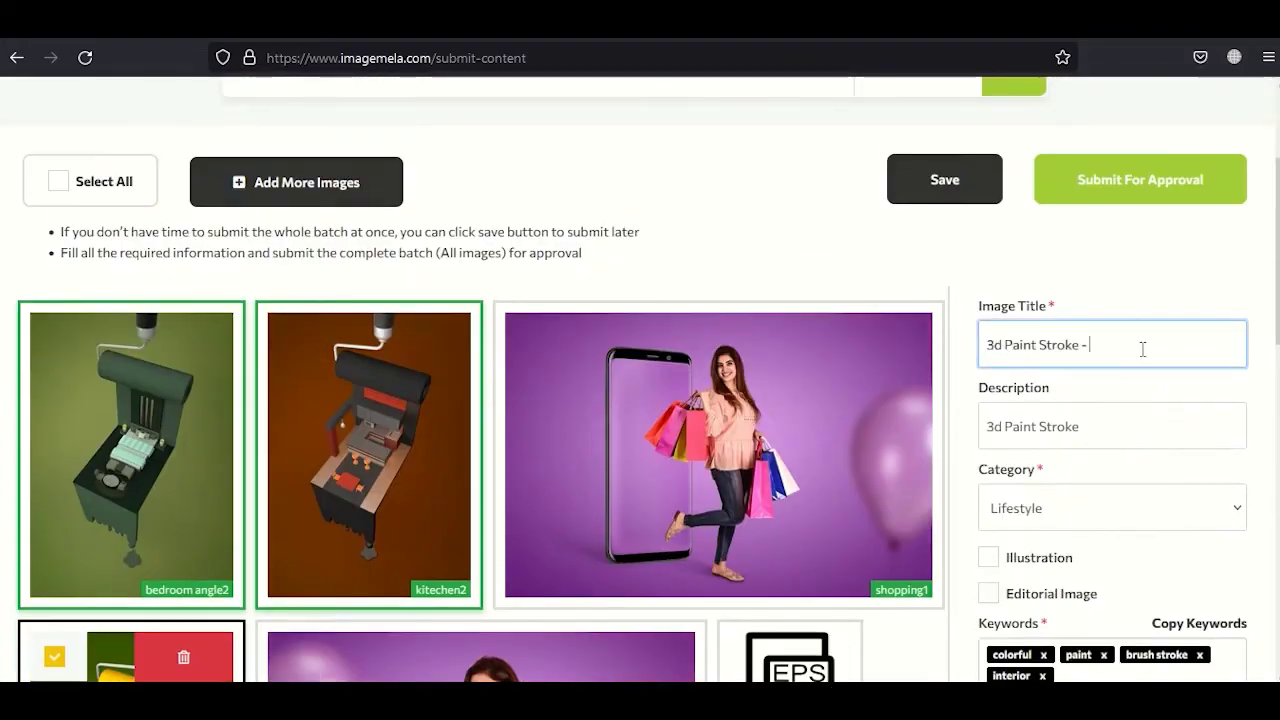
pyautogui.write('Dining Room')
pyautogui.scroll(-1, 1117, 519)
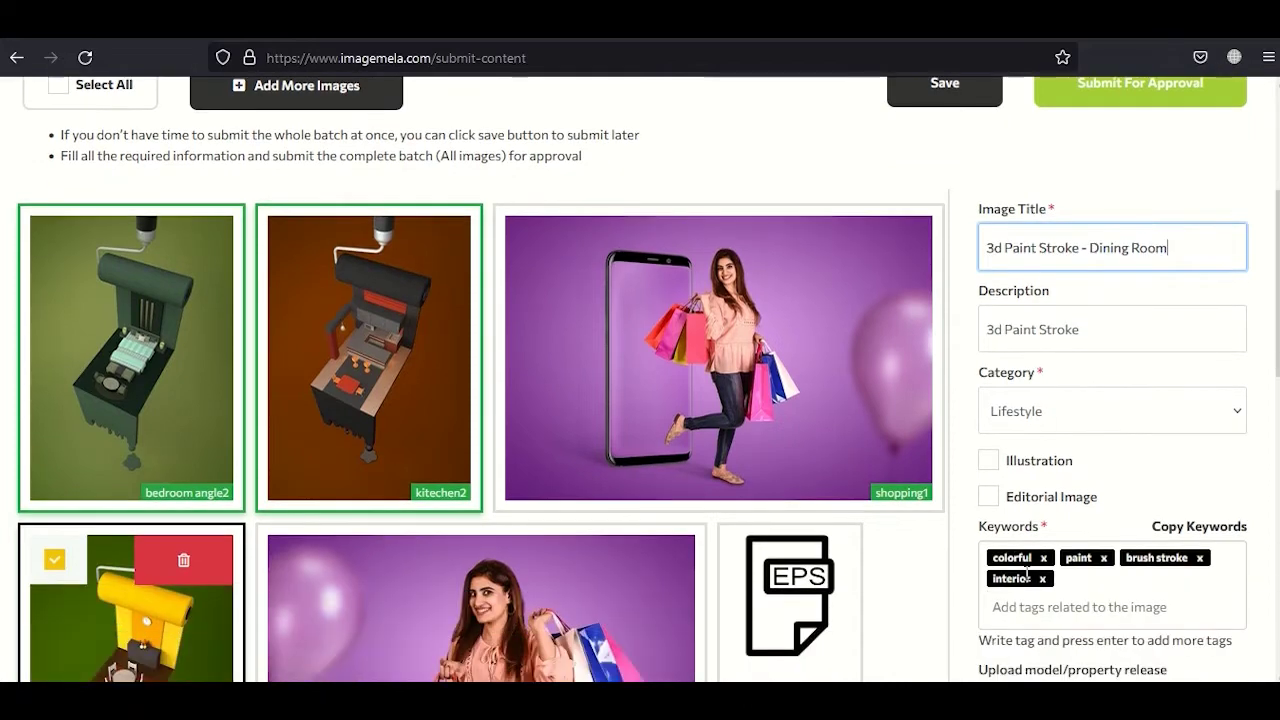
# Check the dining room2 image's keywords and deselect the image
pyautogui.click(1077, 581)
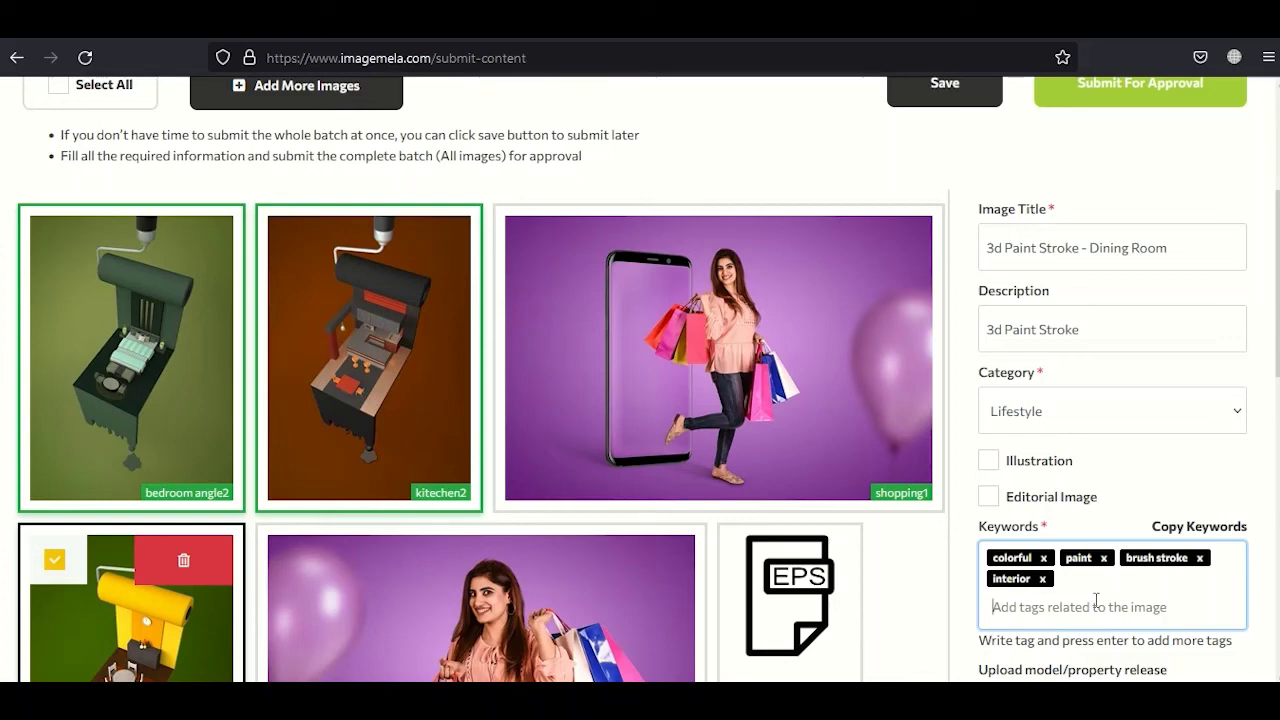
pyautogui.scroll(2, 1085, 590)
pyautogui.scroll(-2, 1075, 580)
pyautogui.click(54, 565)
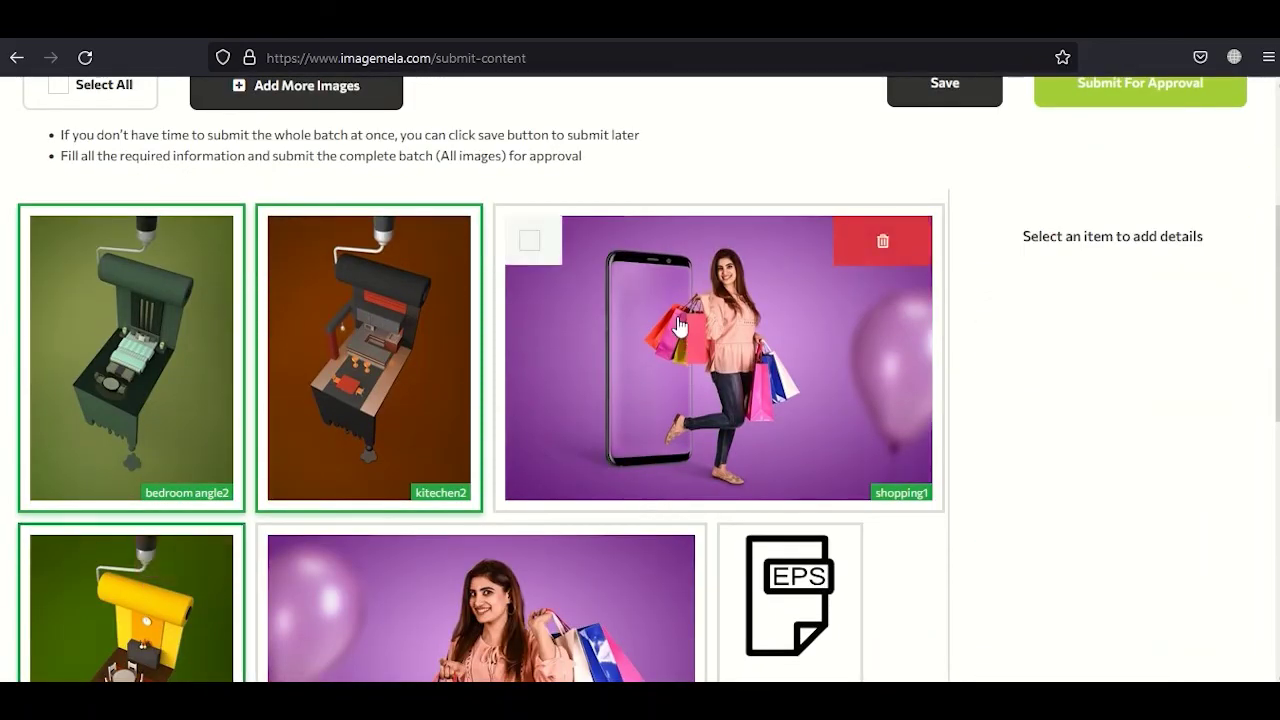
# Select the shopping1 and shopping8 images together for shared details
pyautogui.click(676, 367)
pyautogui.scroll(-2, 676, 367)
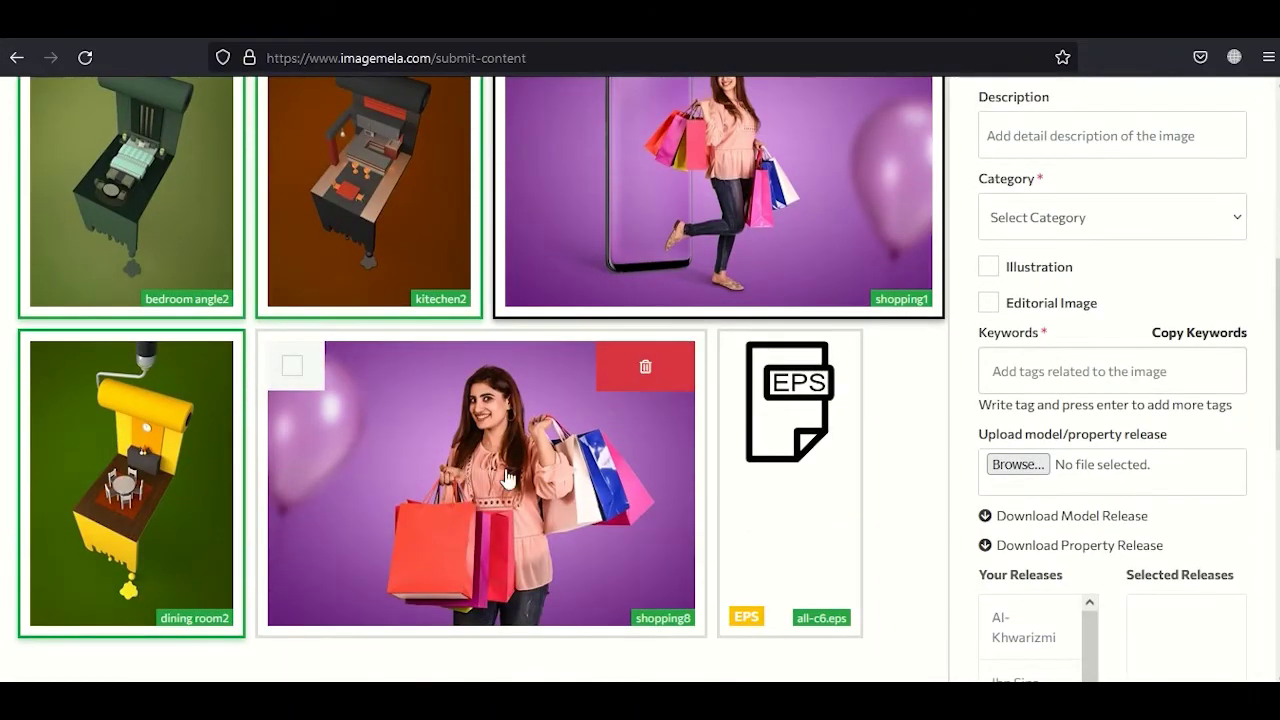
pyautogui.scroll(2, 651, 280)
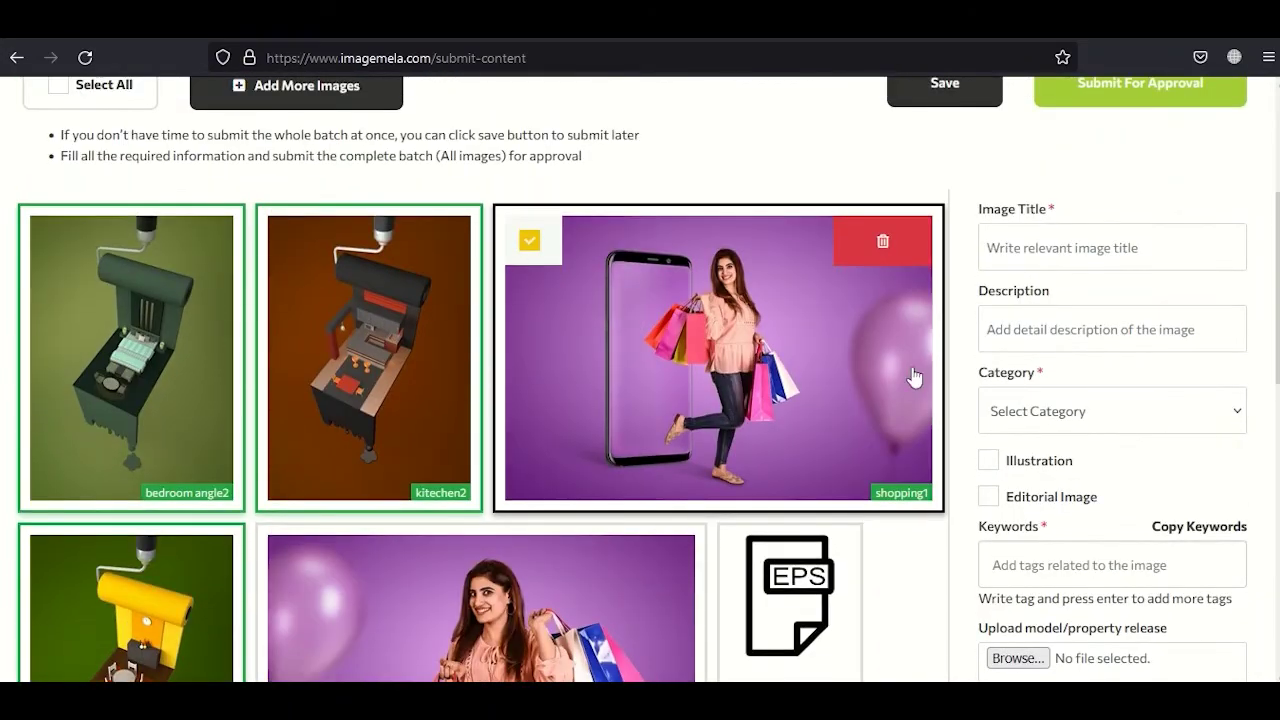
pyautogui.scroll(-1, 534, 406)
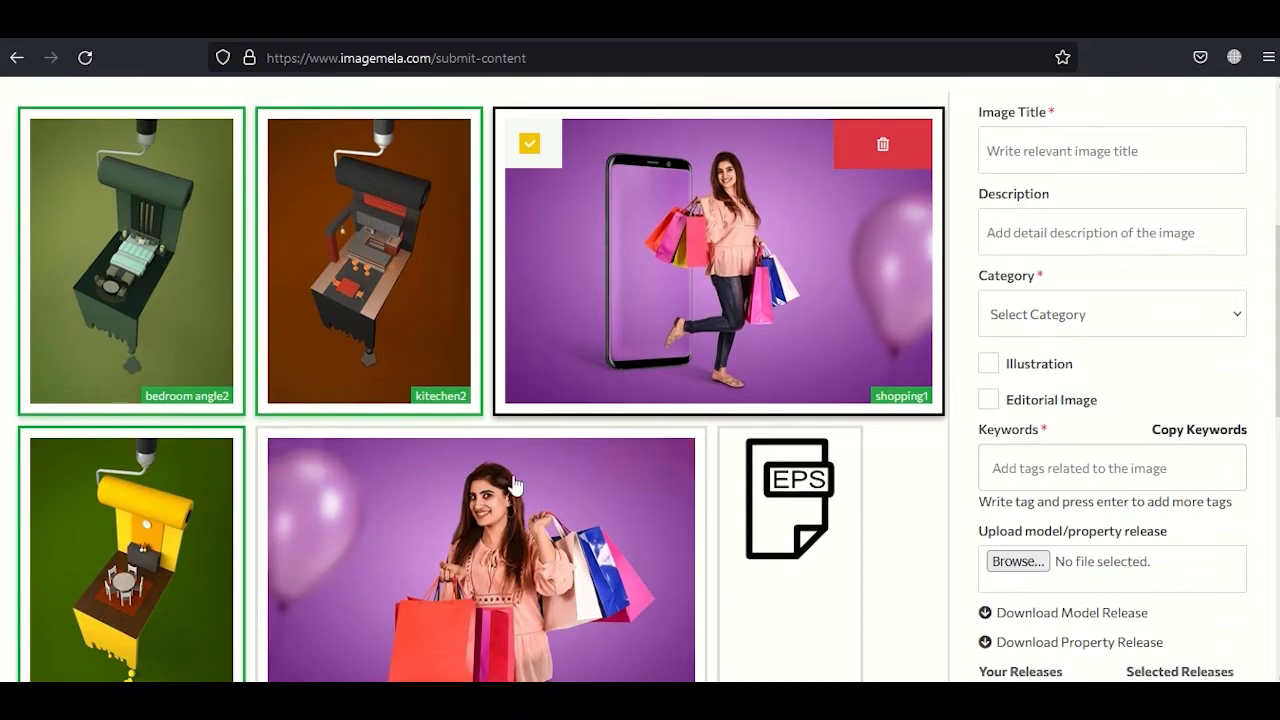
pyautogui.click(292, 463)
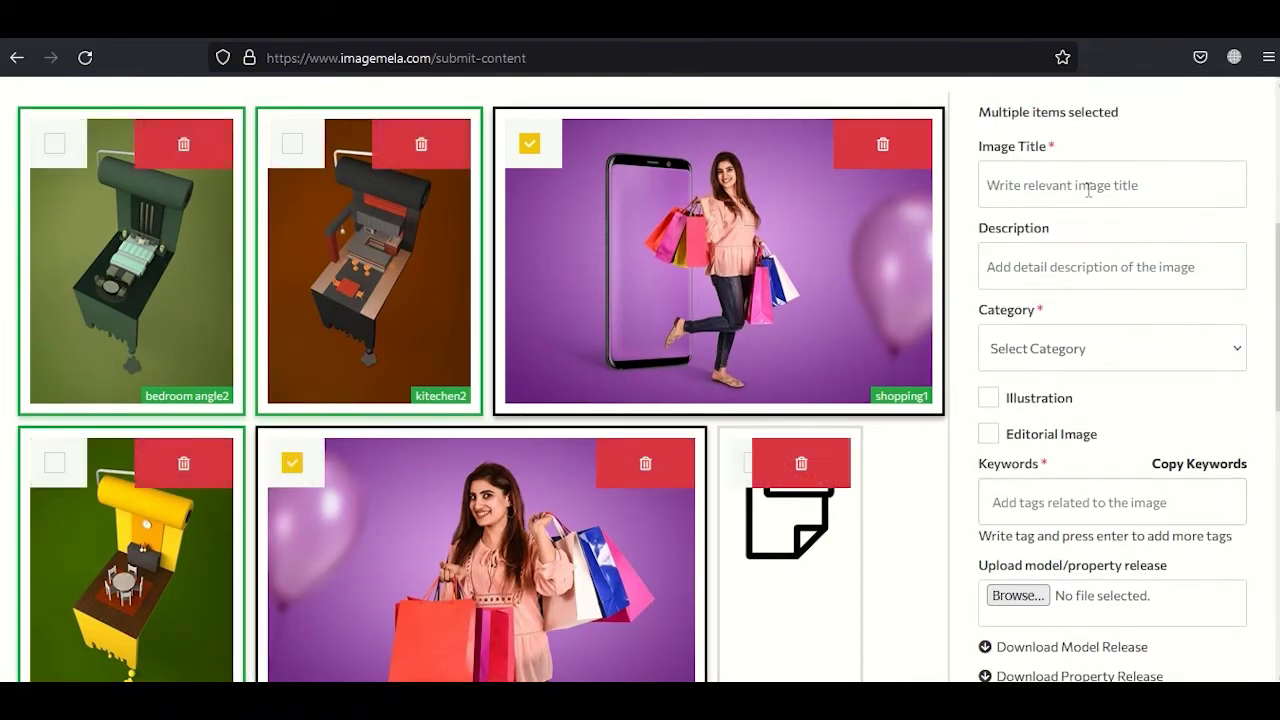
# Title both selected shopping images "Girl with shopping bags"
pyautogui.click(1147, 186)
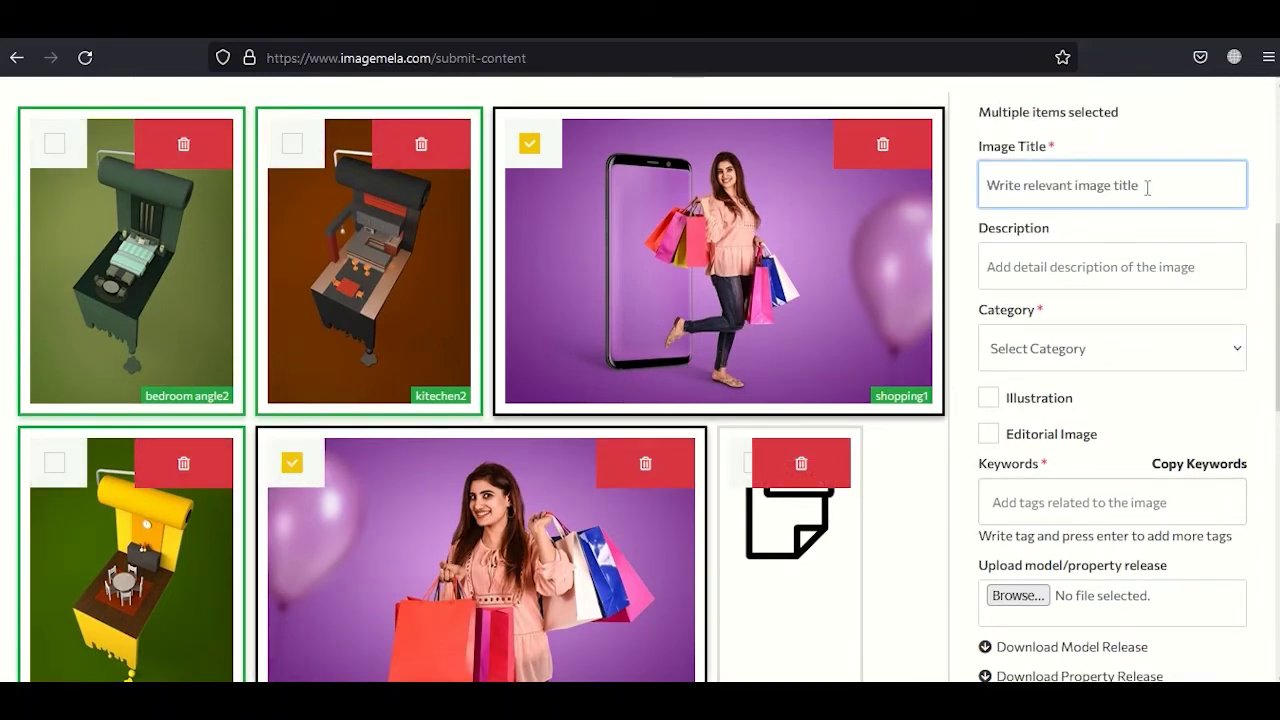
pyautogui.write('Girl wi')
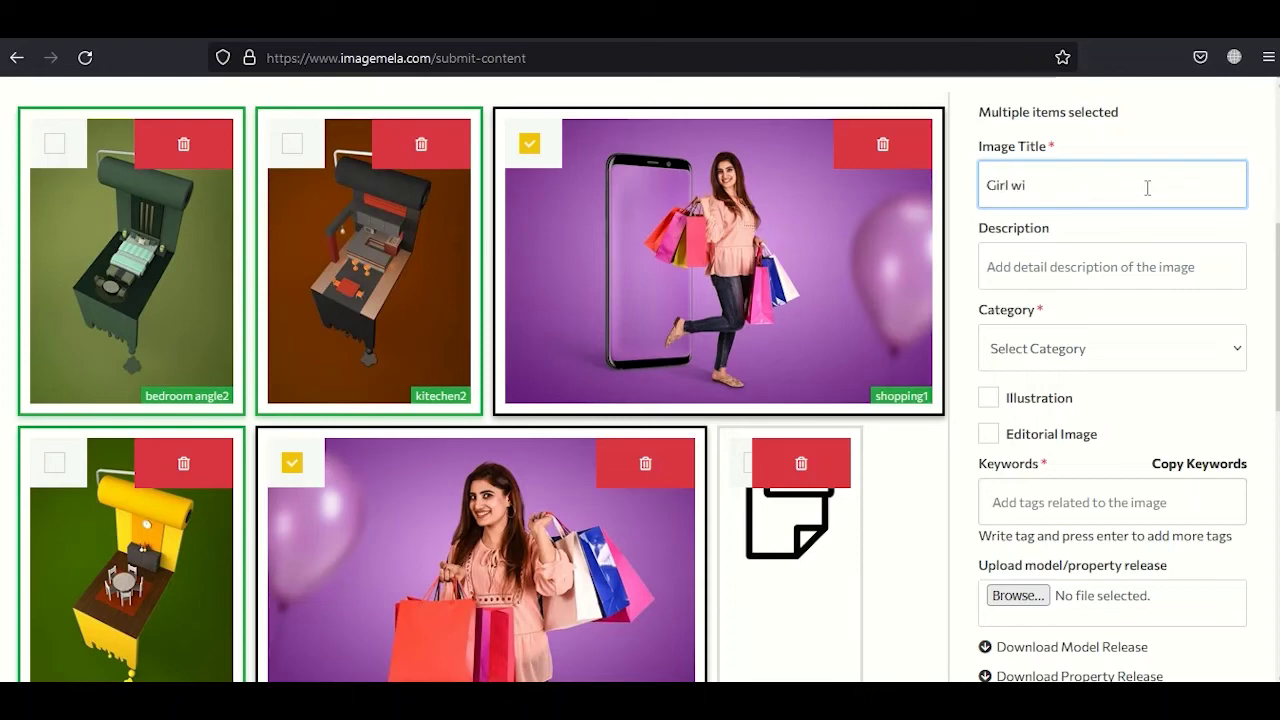
pyautogui.write('th shopping bags')
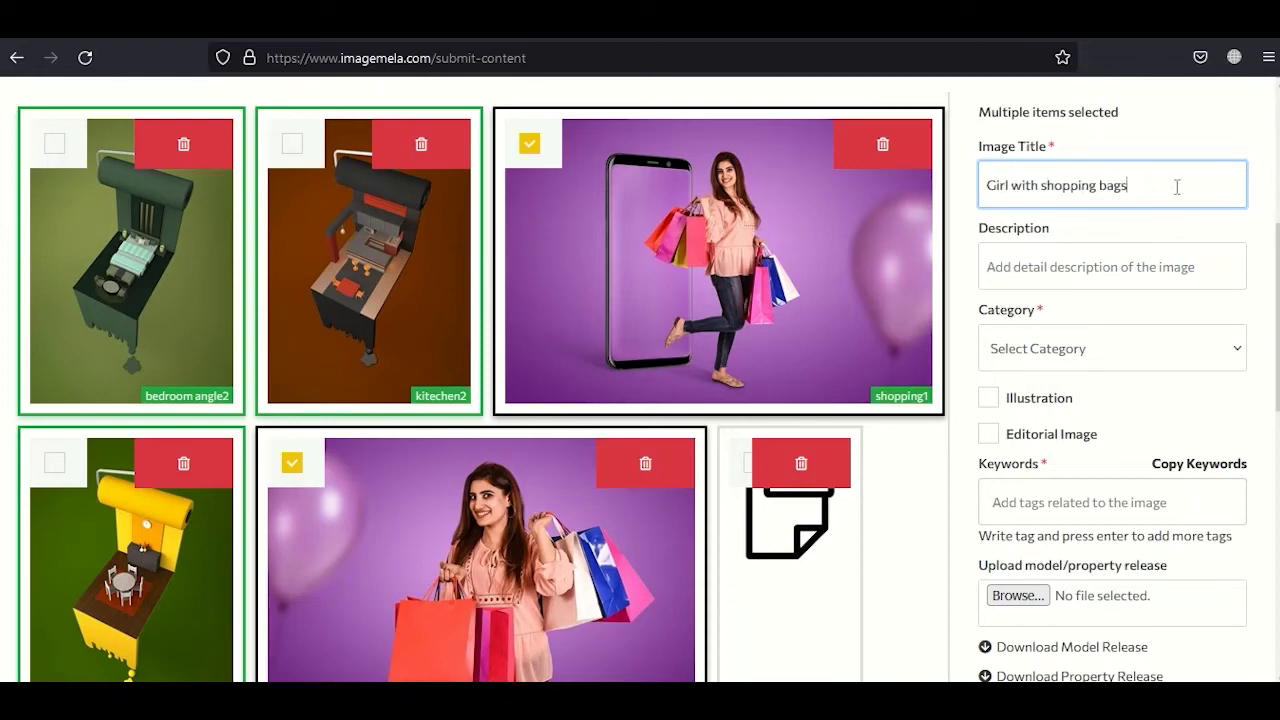
pyautogui.moveTo(1151, 189); pyautogui.dragTo(978, 190)
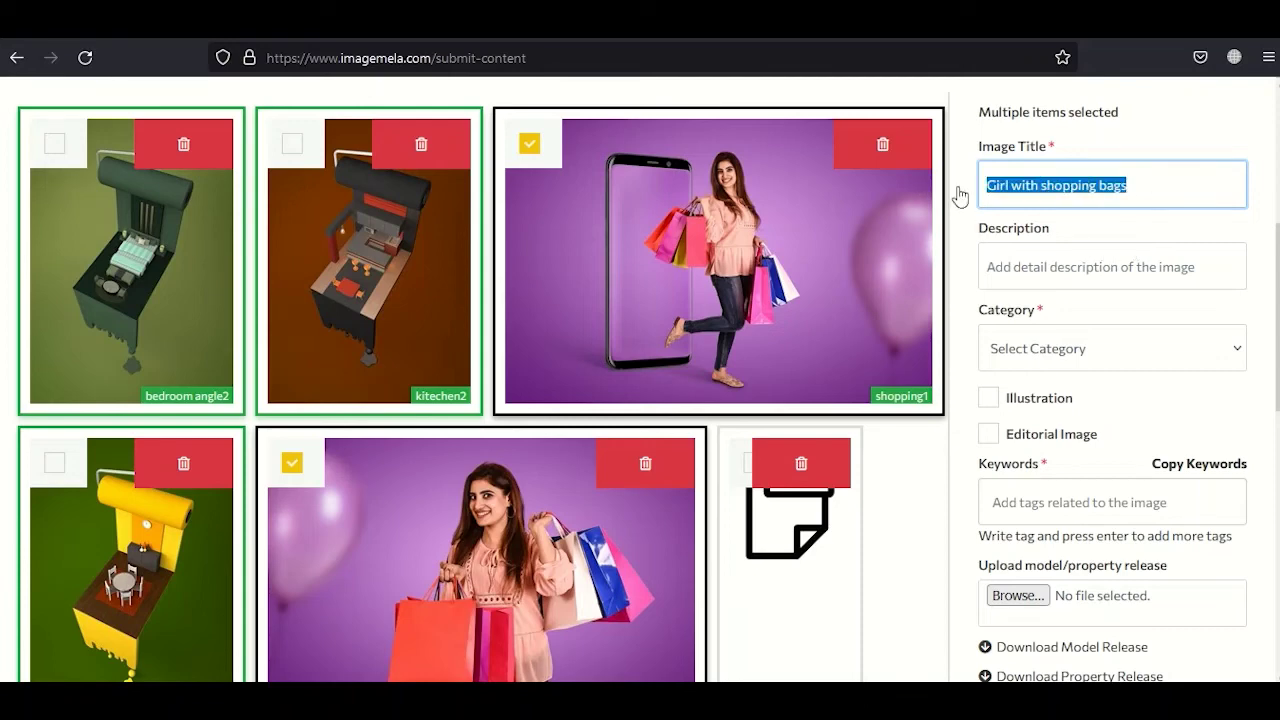
pyautogui.write('3d Paint Stroke')
pyautogui.hotkey('ctrl', 'z')
pyautogui.press('BackSpace')
pyautogui.hotkey('ctrl', 'z')
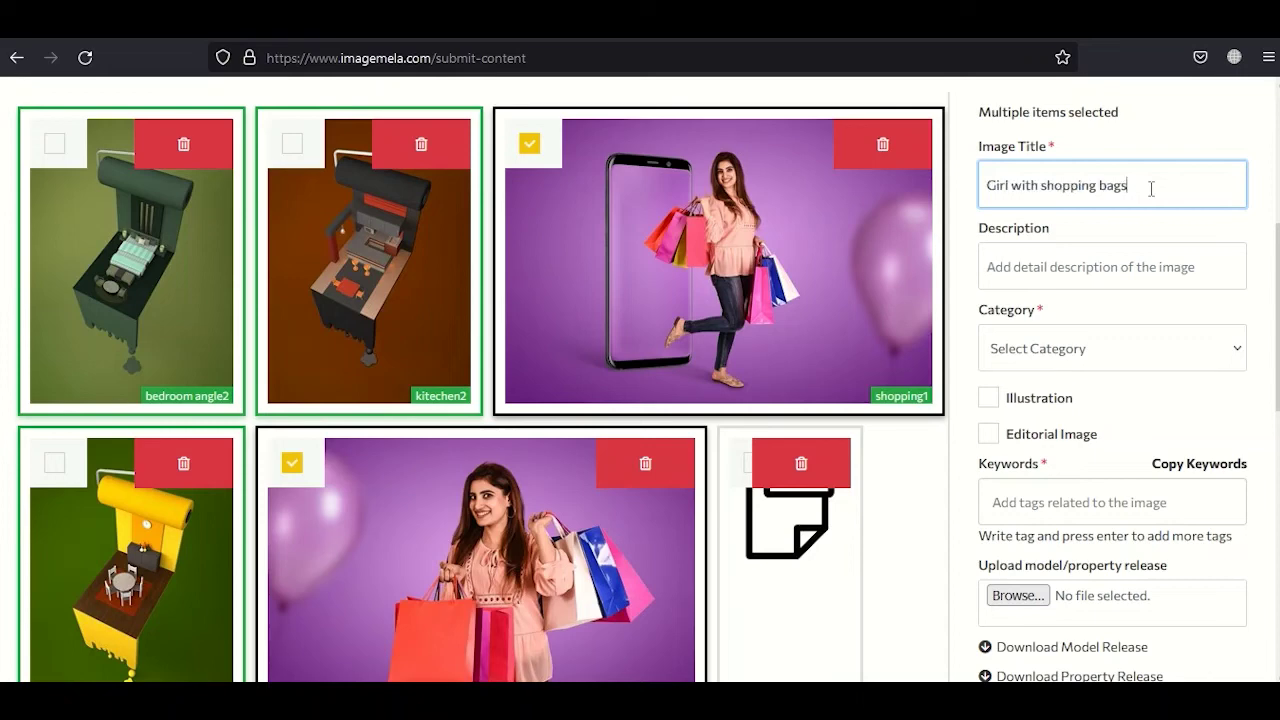
# Copy the title "Girl with shopping bags" into the description of the two shopping images
pyautogui.moveTo(1150, 189); pyautogui.dragTo(952, 175)
pyautogui.hotkey('ctrl', 'c')
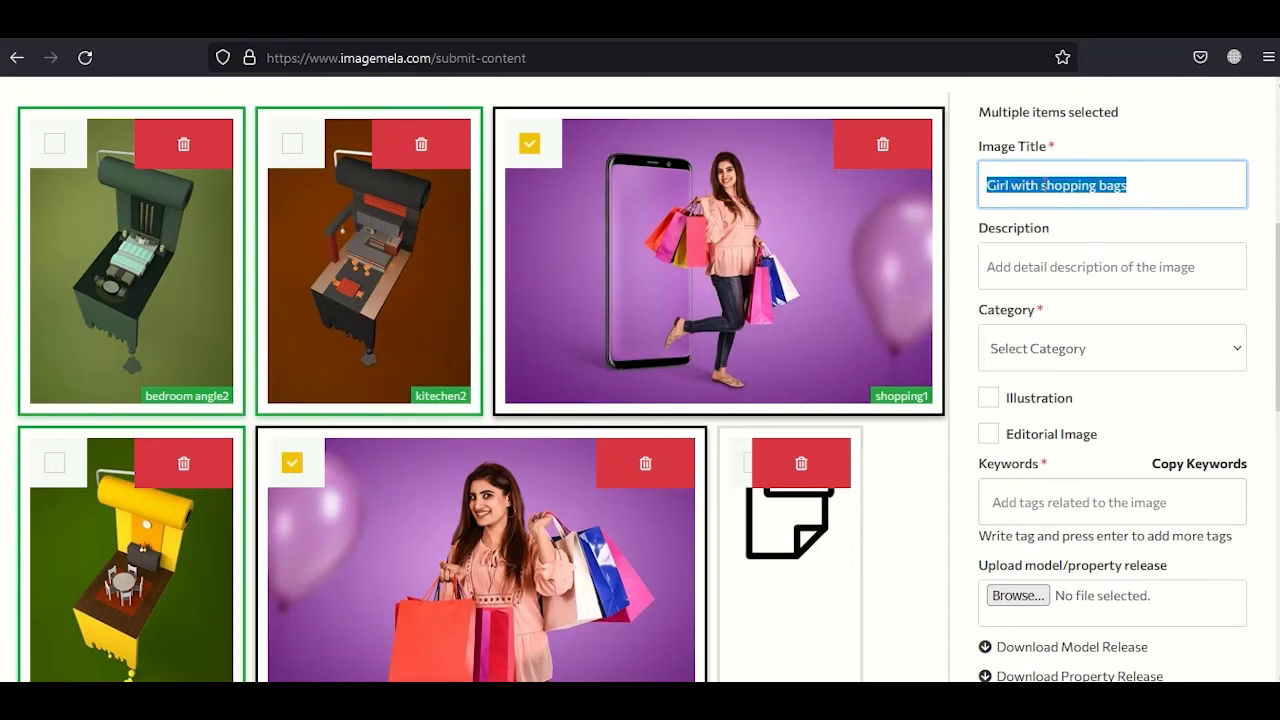
pyautogui.click(1135, 263)
pyautogui.hotkey('ctrl', 'v')
# Set the category of the two shopping images to Beauty & Fashion
pyautogui.click(1091, 358)
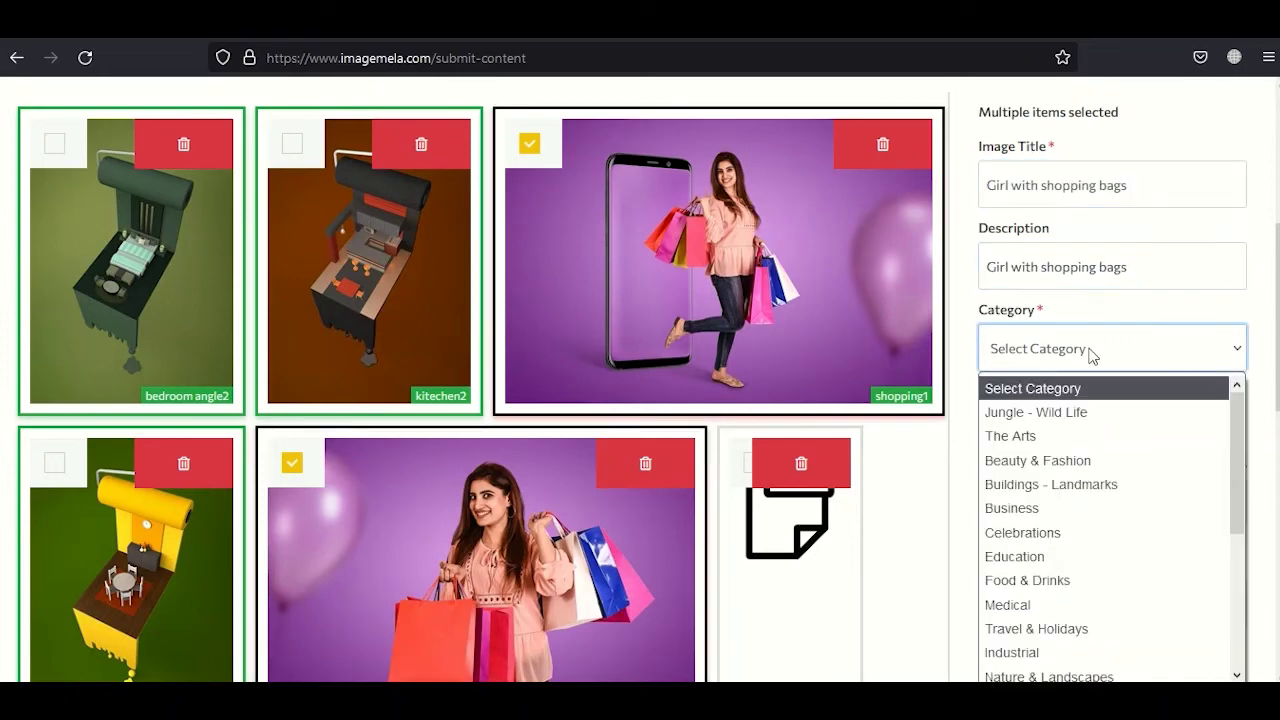
pyautogui.scroll(-2, 1120, 470)
pyautogui.scroll(2, 1100, 480)
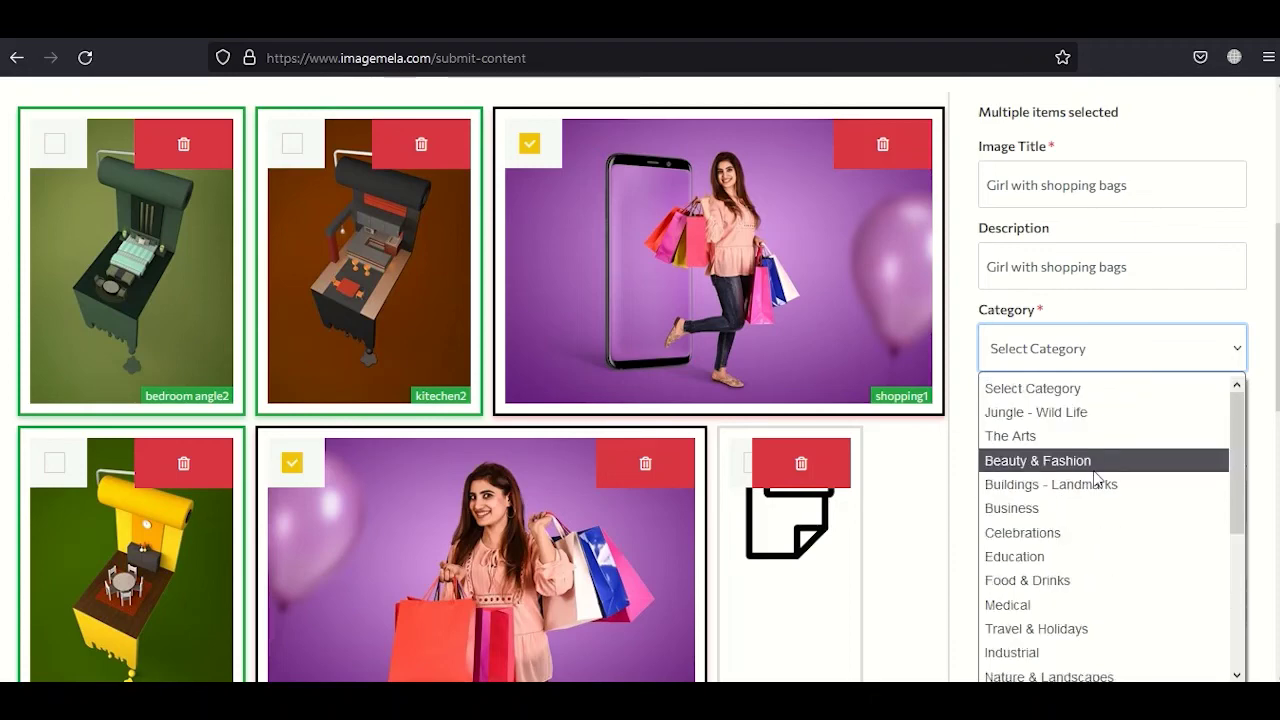
pyautogui.click(1071, 465)
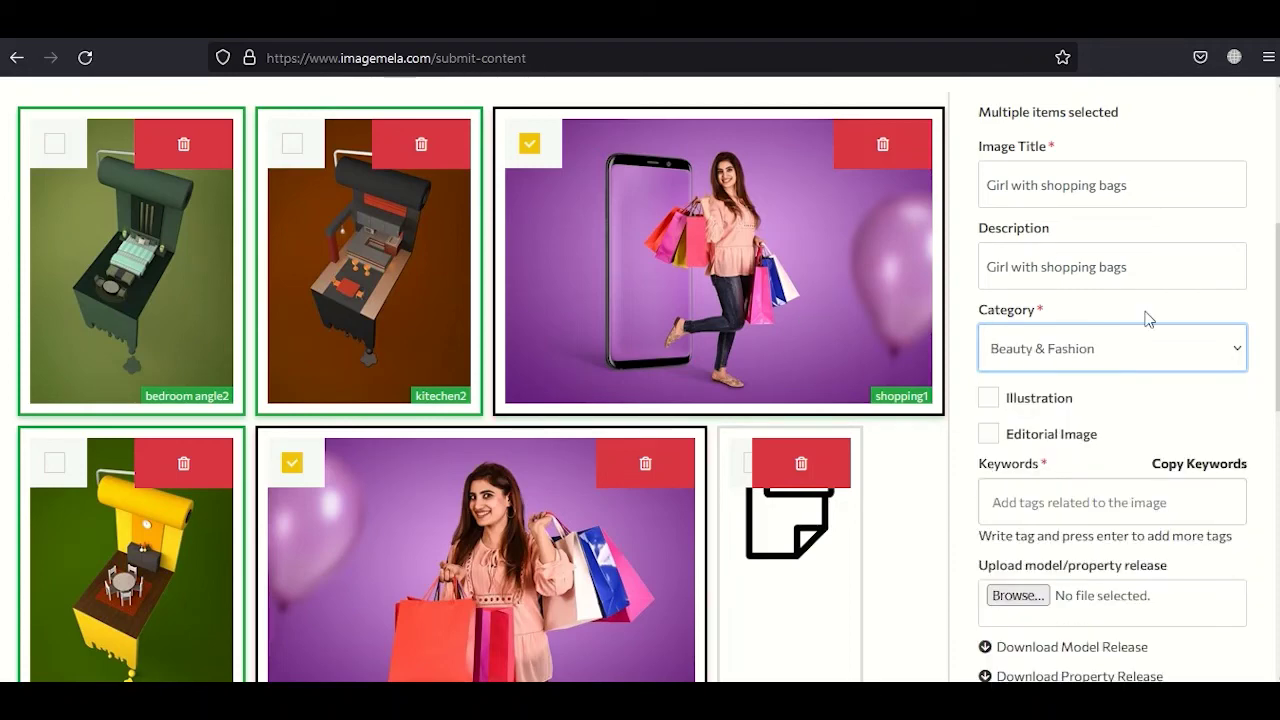
# Add the keywords "shopping", "girl holding bags" and "bags" to the two shopping images
pyautogui.scroll(-1, 1150, 390)
pyautogui.click(1134, 408)
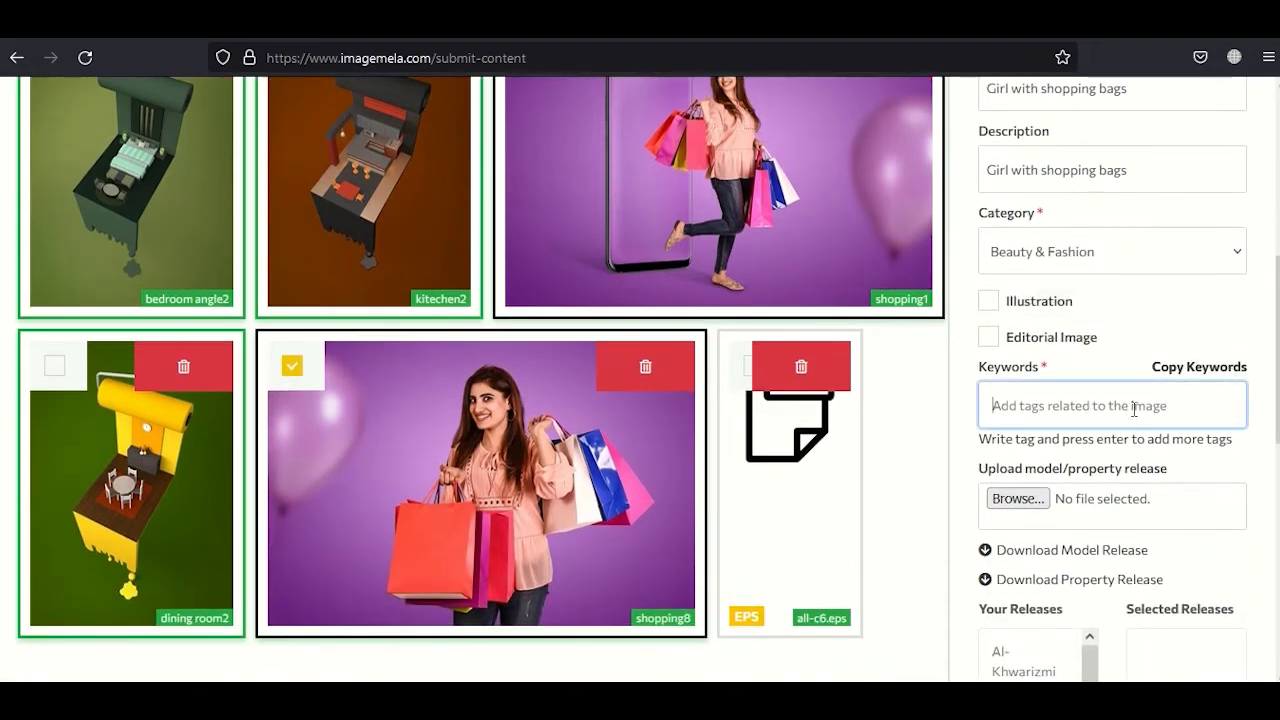
pyautogui.write('shopping')
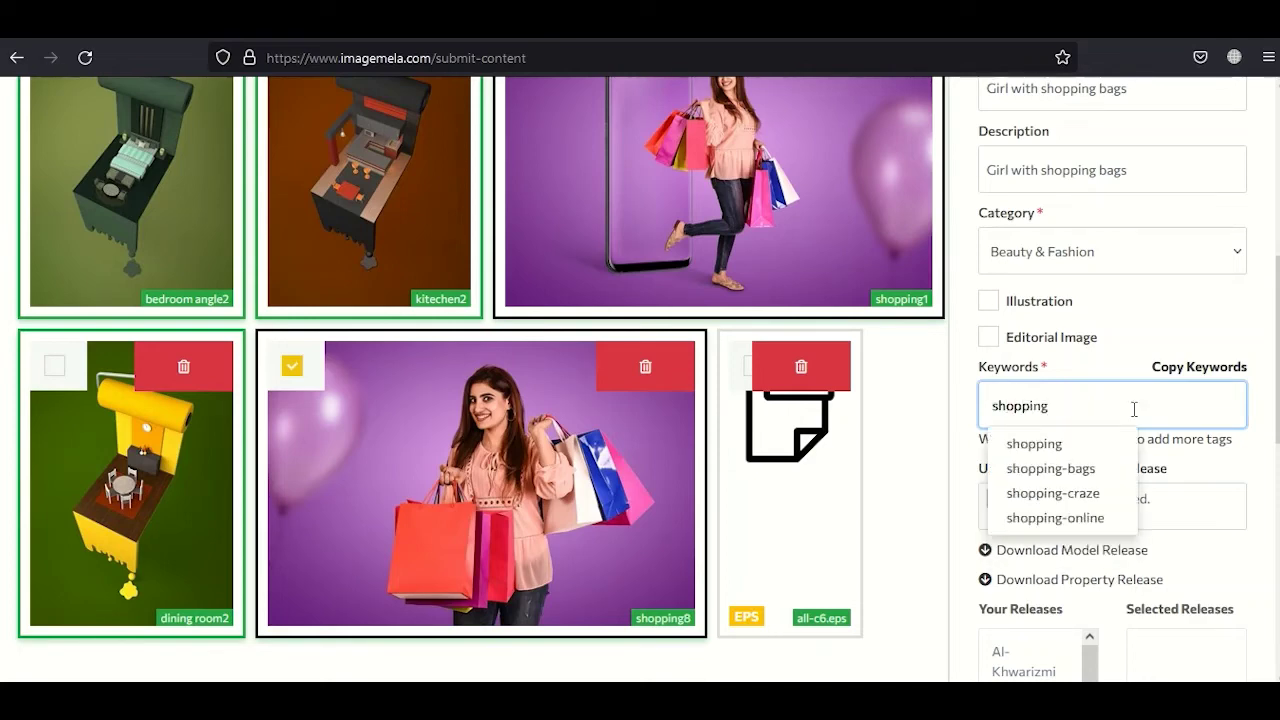
pyautogui.press('Return')
pyautogui.write('girl')
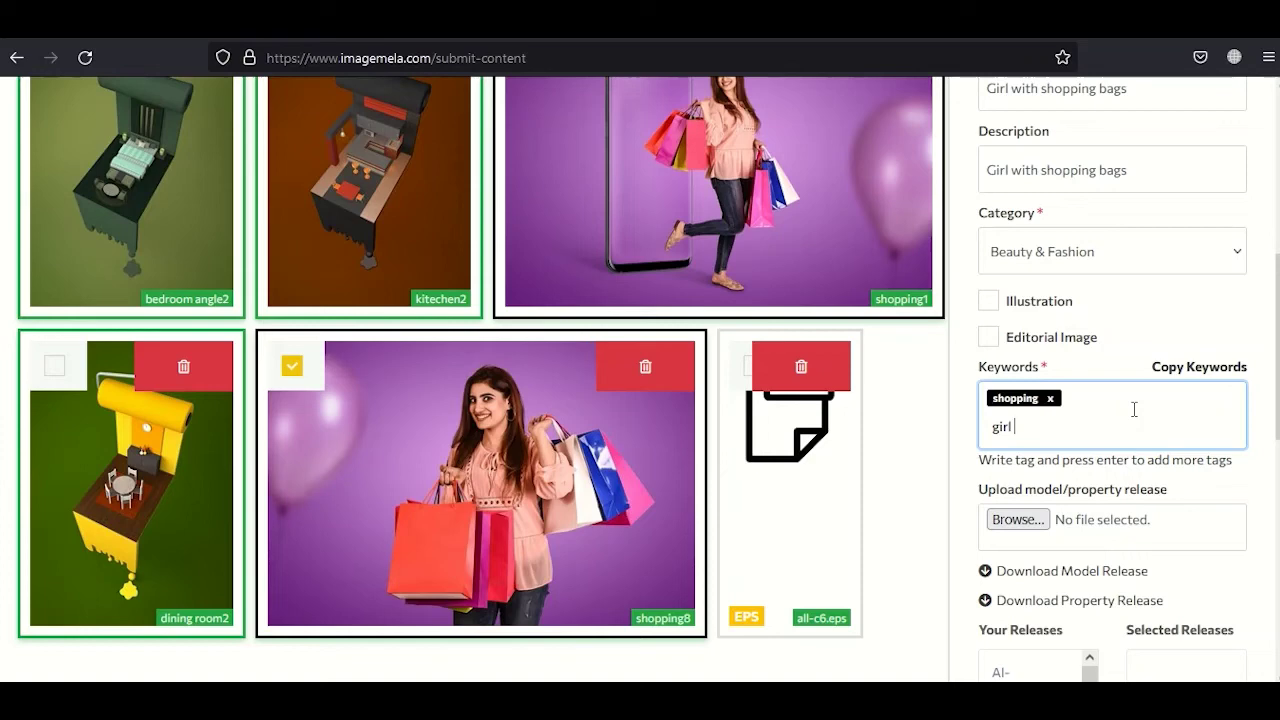
pyautogui.write(' holding bags')
pyautogui.press('Return')
pyautogui.write('bags')
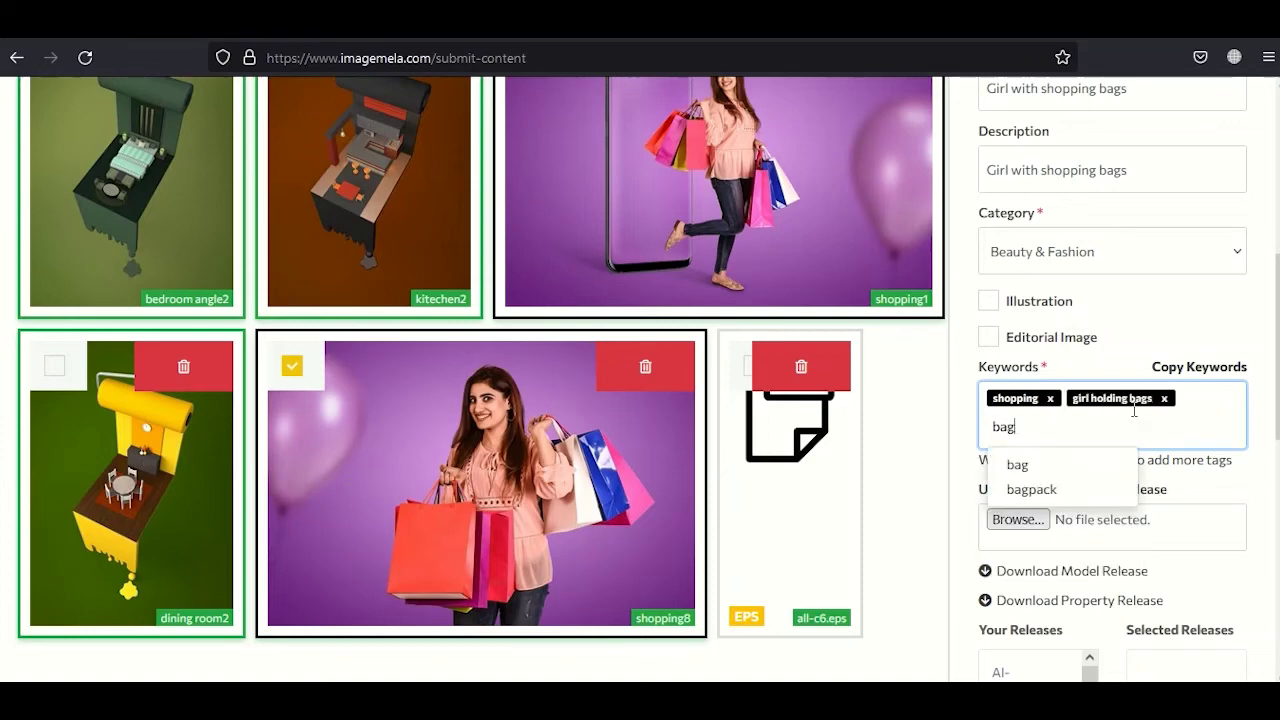
pyautogui.press('Return')
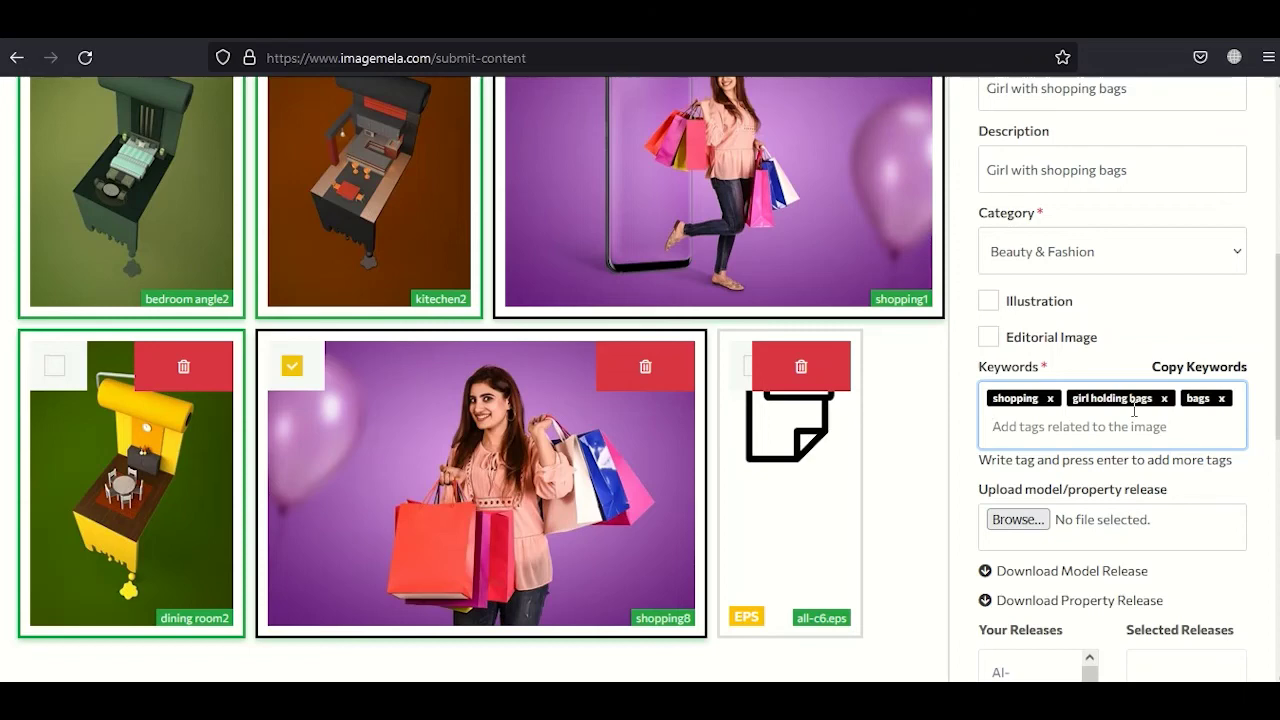
# Add the further keywords "shopping craze" and "digital shopping" to the shopping images
pyautogui.write('shopping')
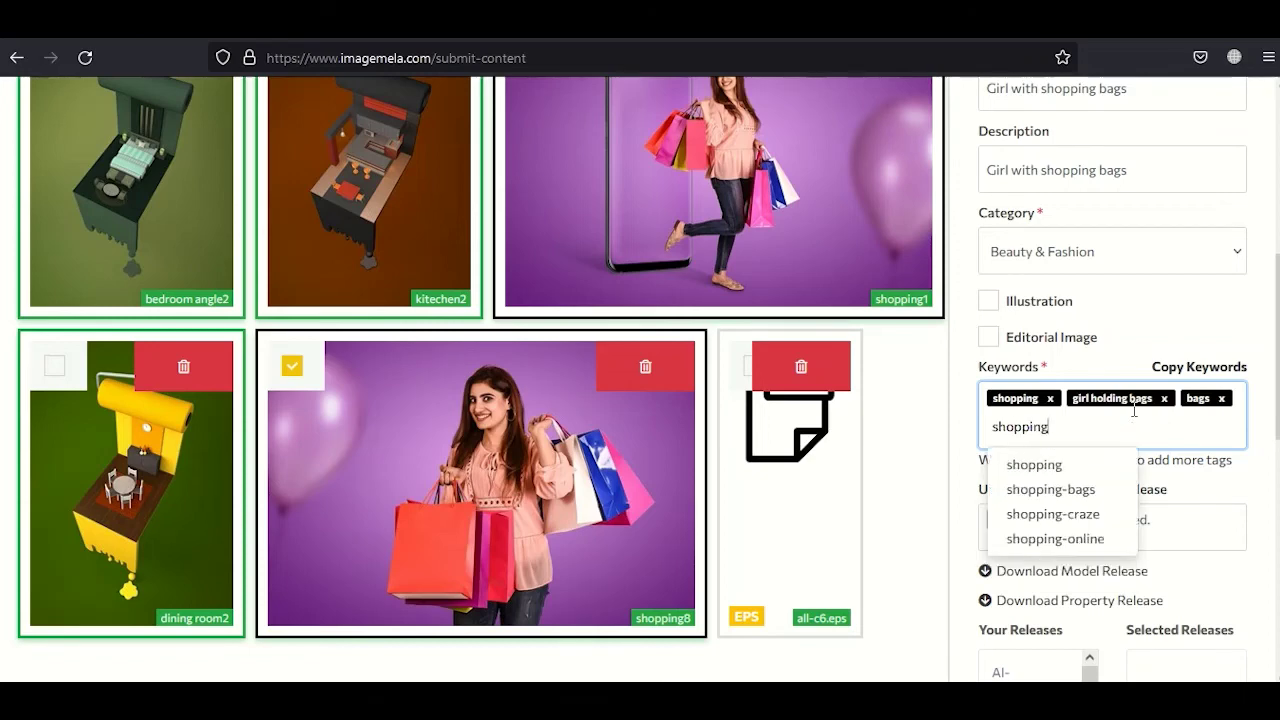
pyautogui.write(' craze')
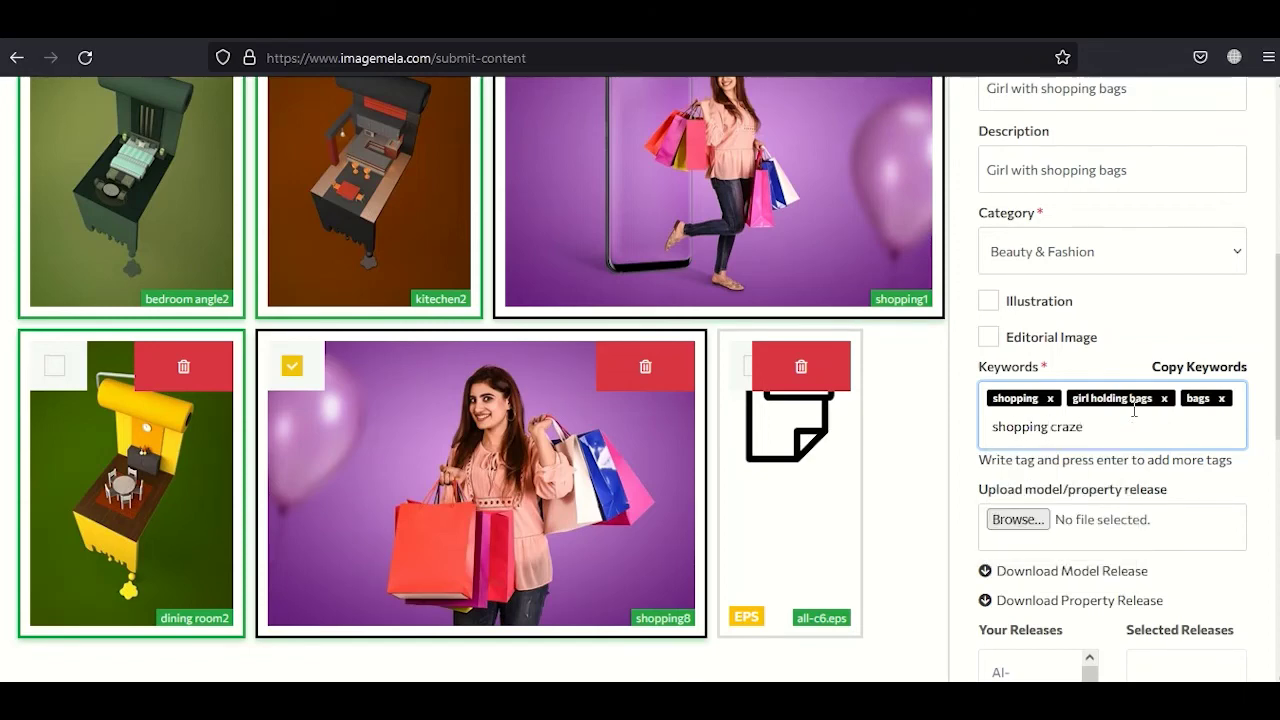
pyautogui.press('Return')
pyautogui.write('dig')
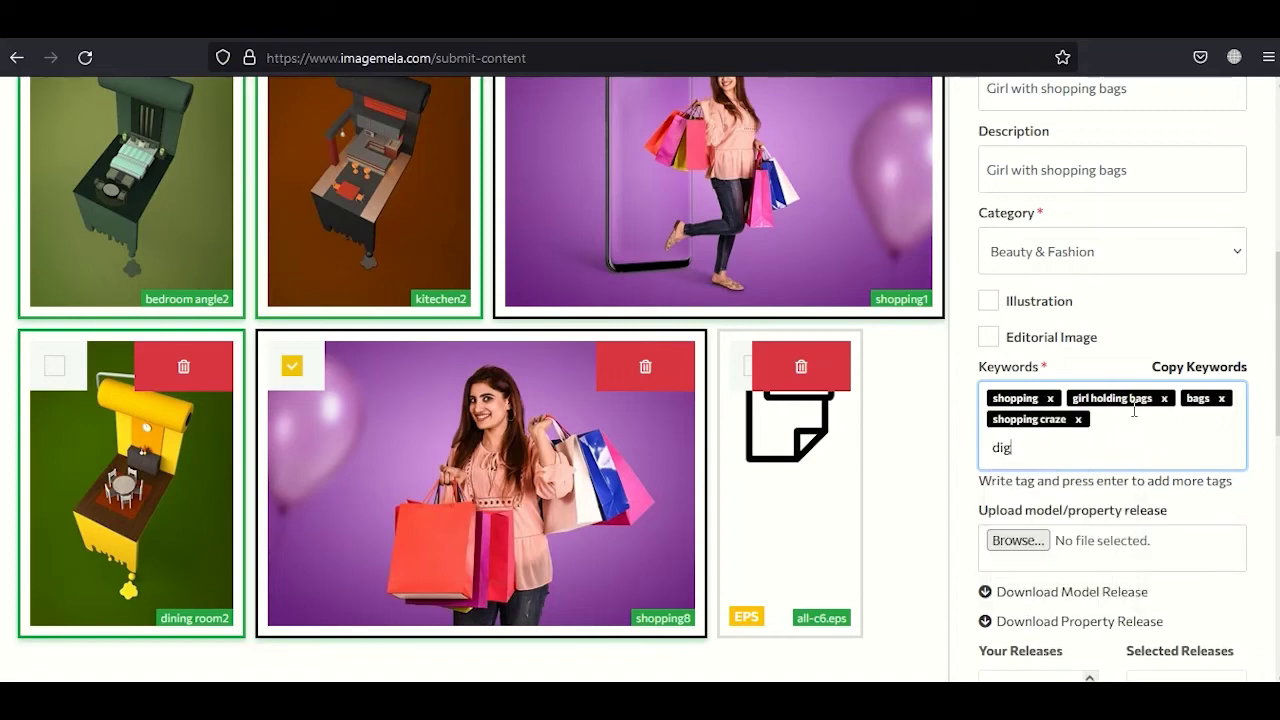
pyautogui.write('ital shopping')
pyautogui.press('Return')
pyautogui.scroll(2, 776, 254)
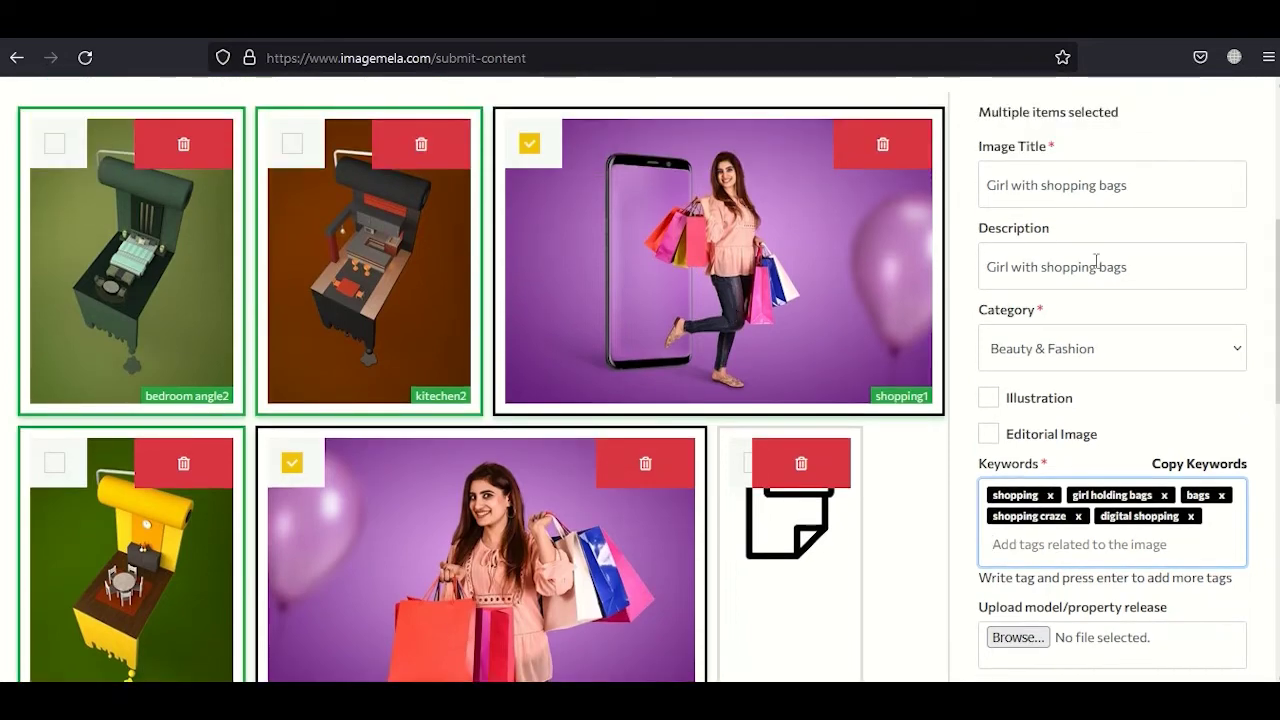
# Upload the model-release PDF from the image mela upload folder as the release for the shopping images
pyautogui.scroll(-2, 1145, 397)
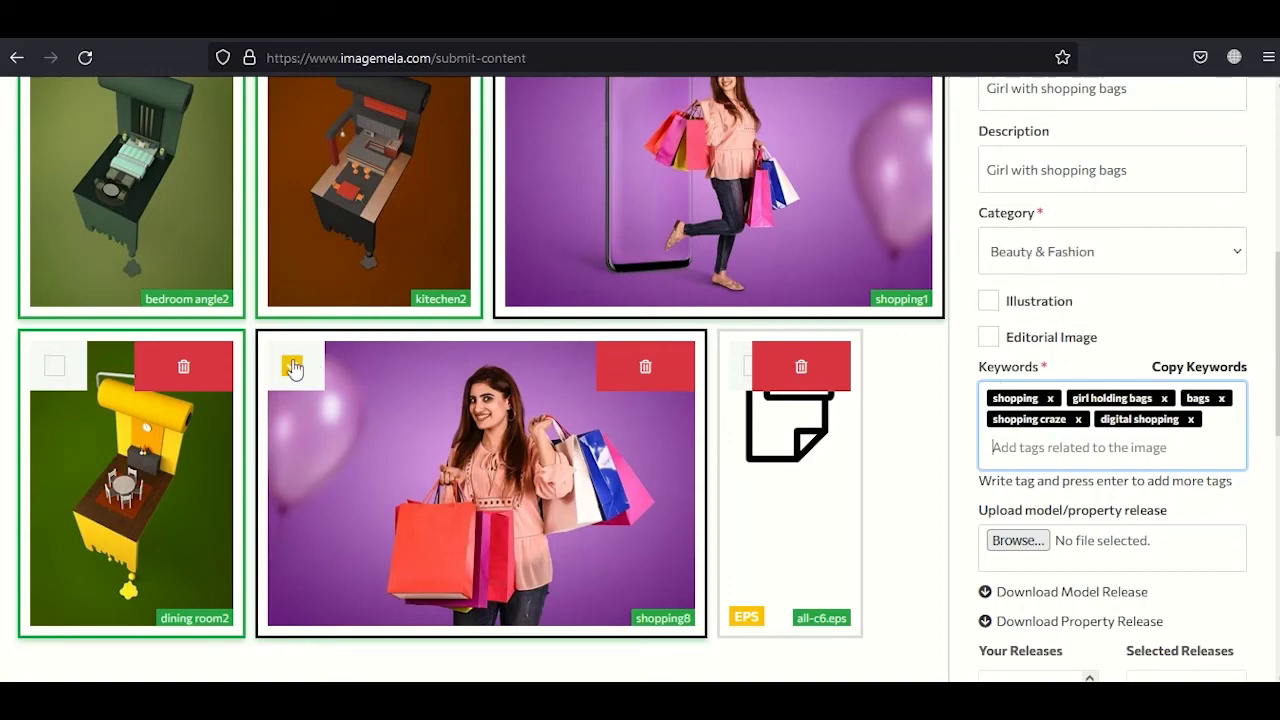
pyautogui.scroll(-2, 1015, 470)
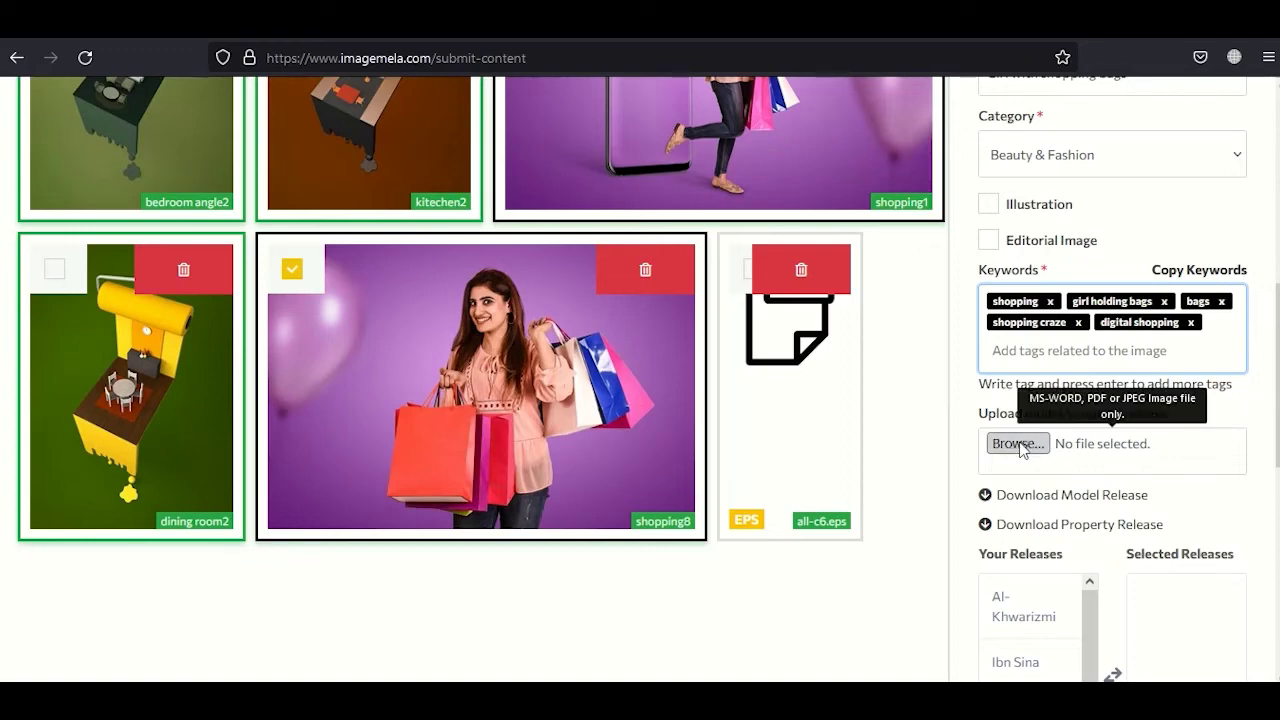
pyautogui.click(1020, 446)
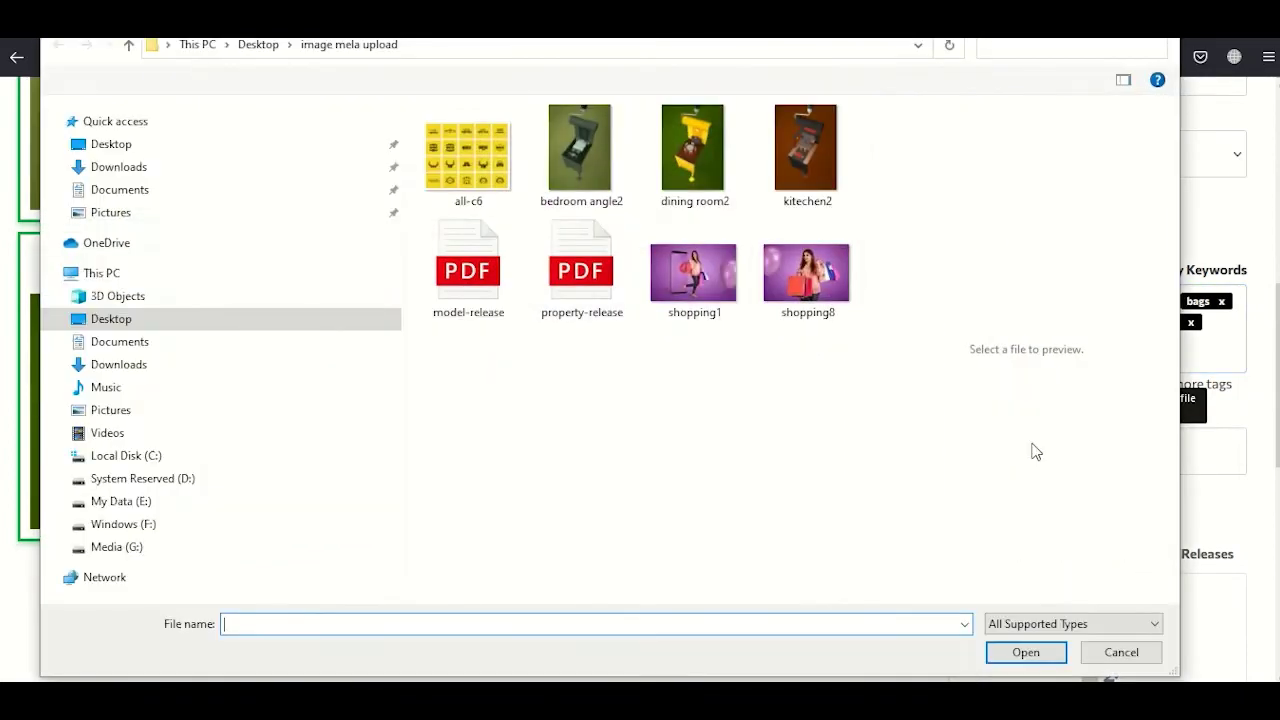
pyautogui.click(466, 286)
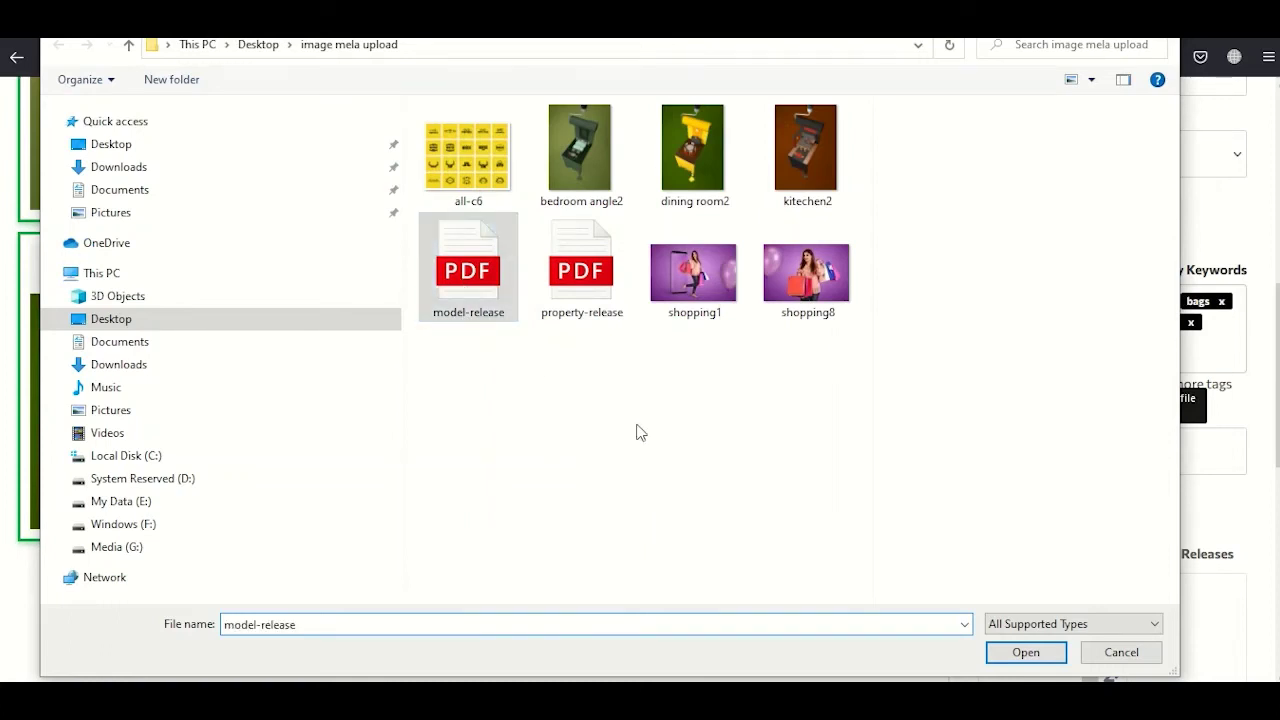
pyautogui.click(1026, 652)
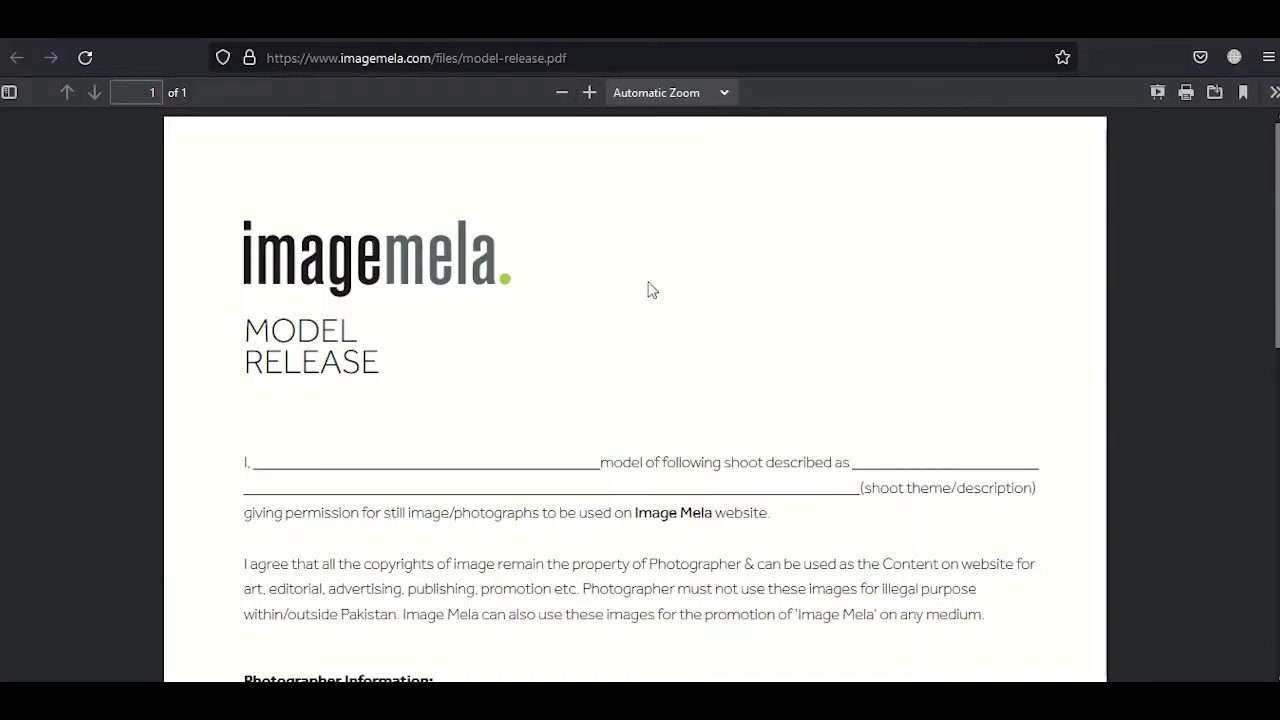
# Read through the blank model release form, from the permission text to the photographer, model/guardian and witness sections
pyautogui.scroll(-2, 640, 337)
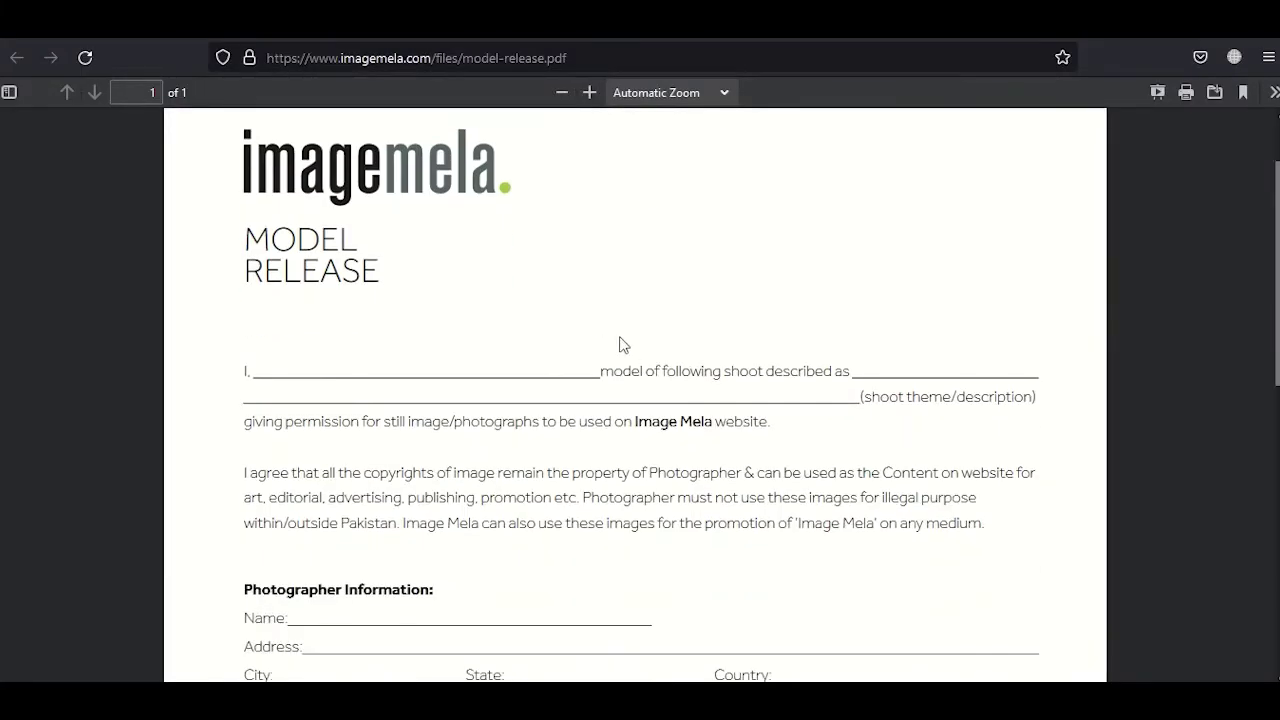
pyautogui.scroll(2, 620, 345)
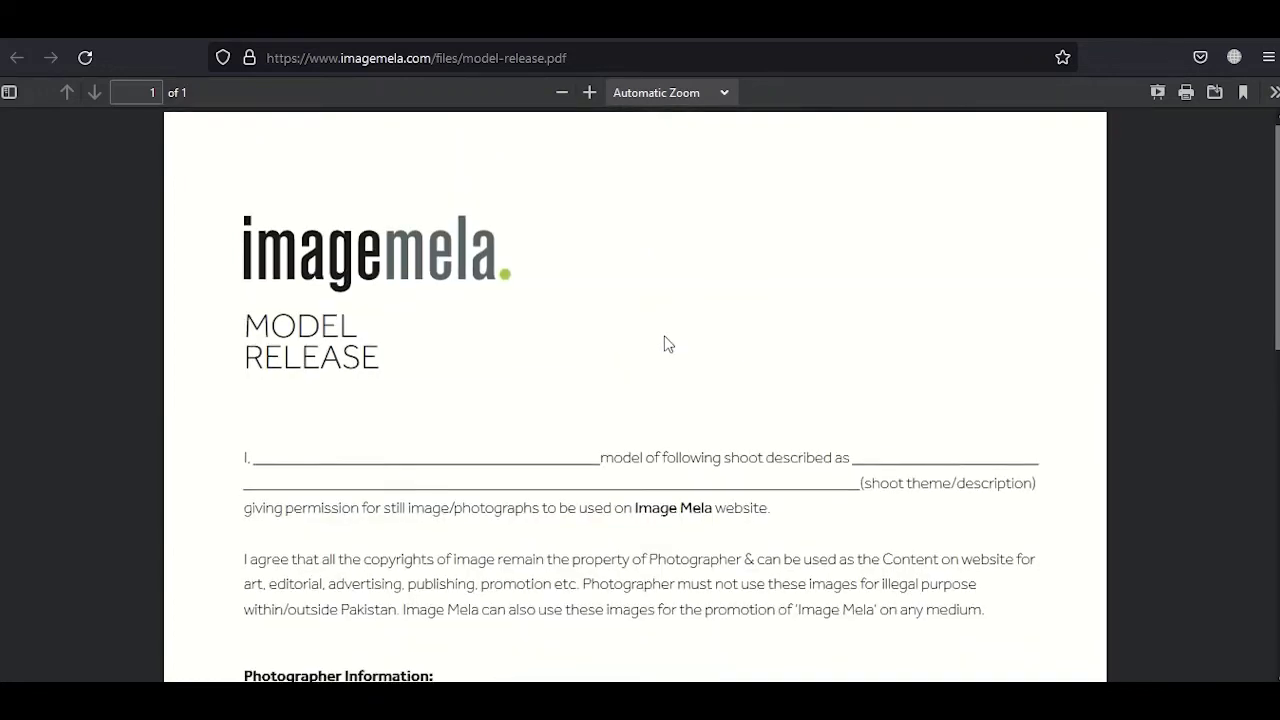
pyautogui.scroll(-2, 600, 346)
pyautogui.scroll(2, 510, 340)
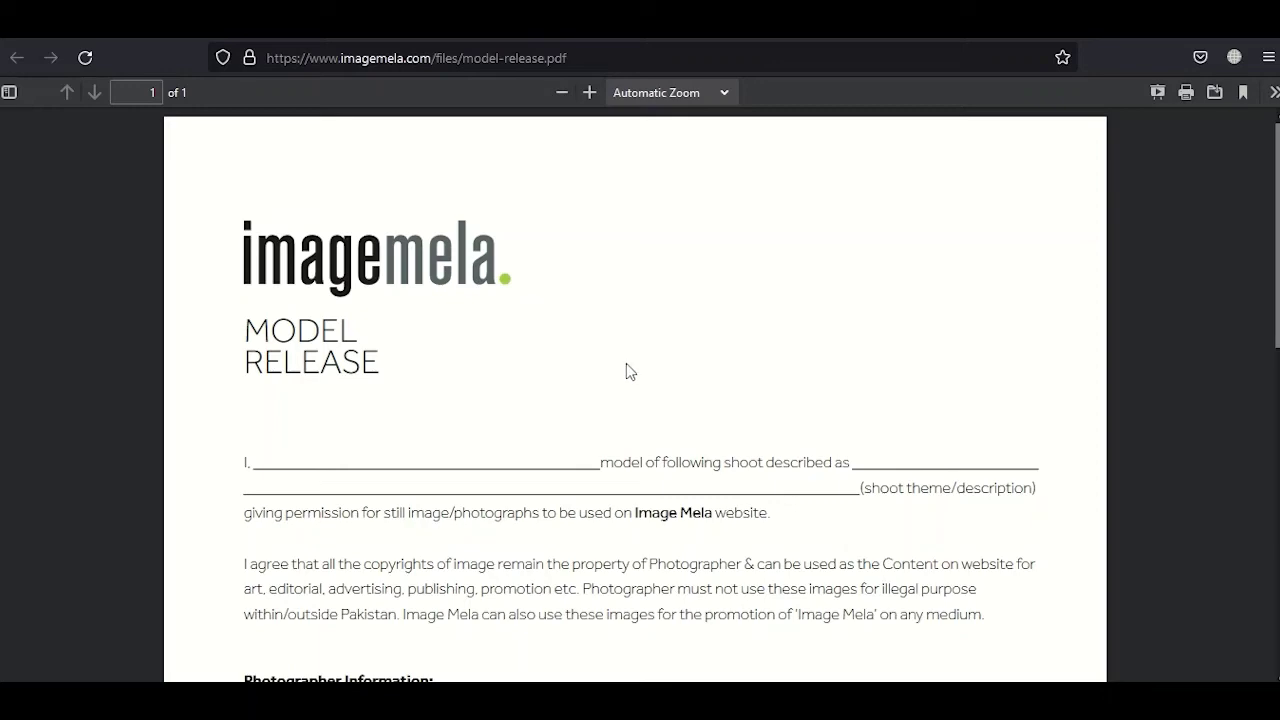
pyautogui.scroll(-2, 651, 420)
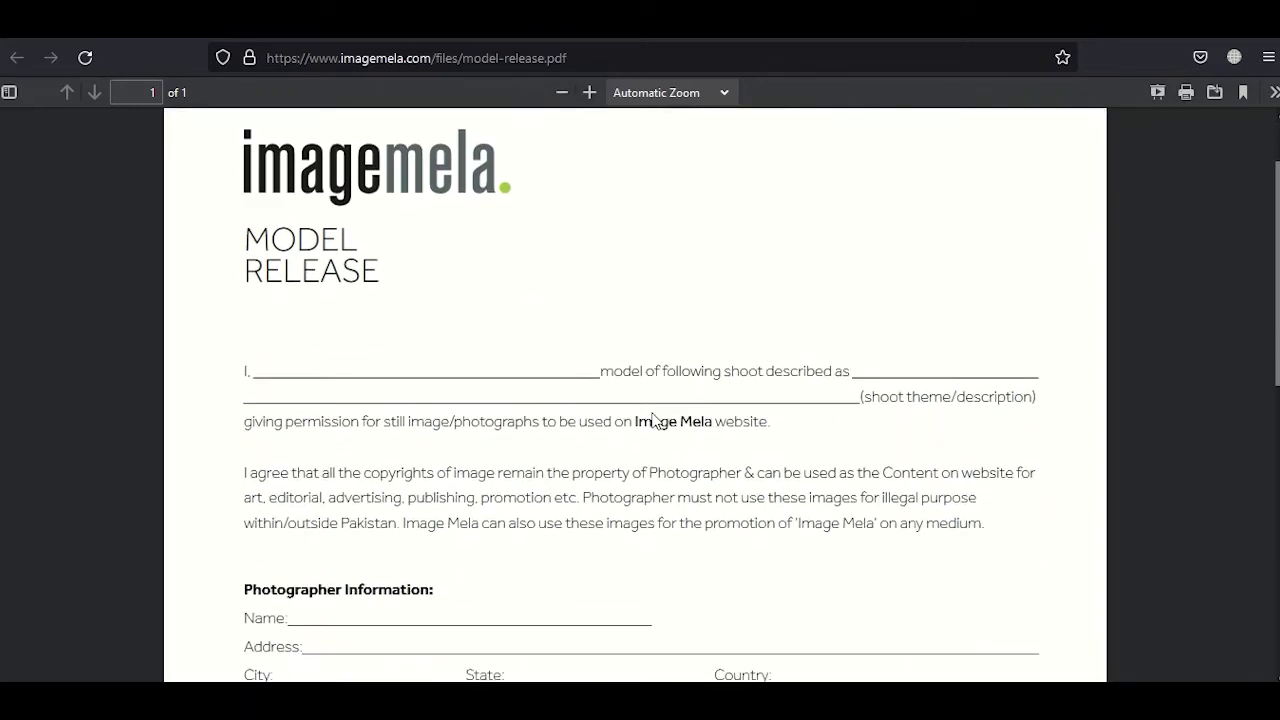
pyautogui.scroll(-4, 651, 420)
pyautogui.scroll(4, 514, 420)
pyautogui.scroll(-4, 616, 401)
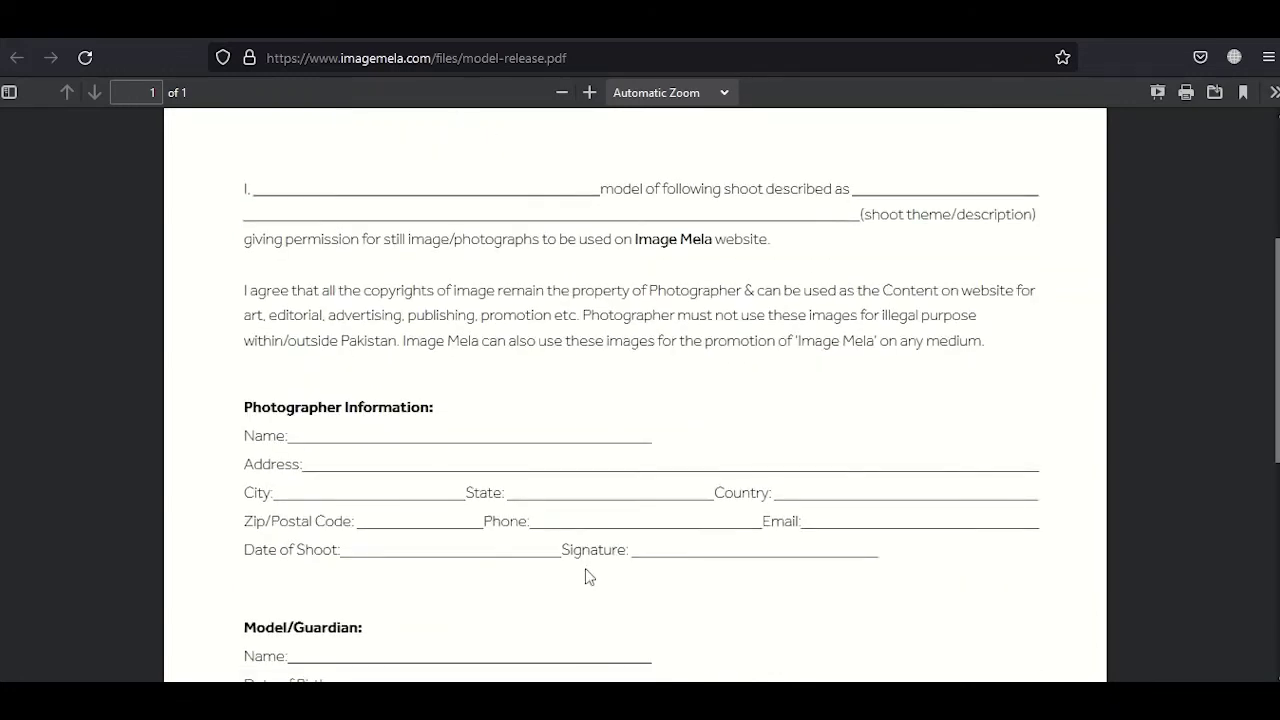
pyautogui.scroll(-5, 587, 560)
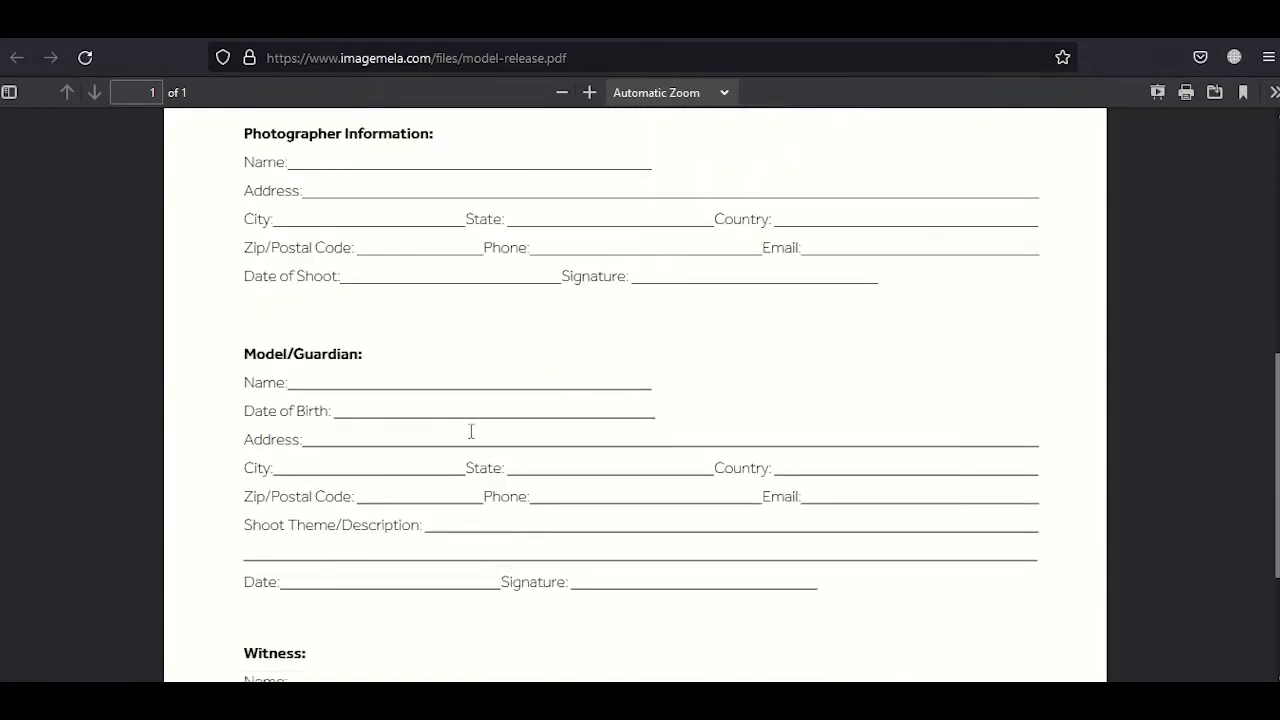
pyautogui.scroll(-3, 645, 581)
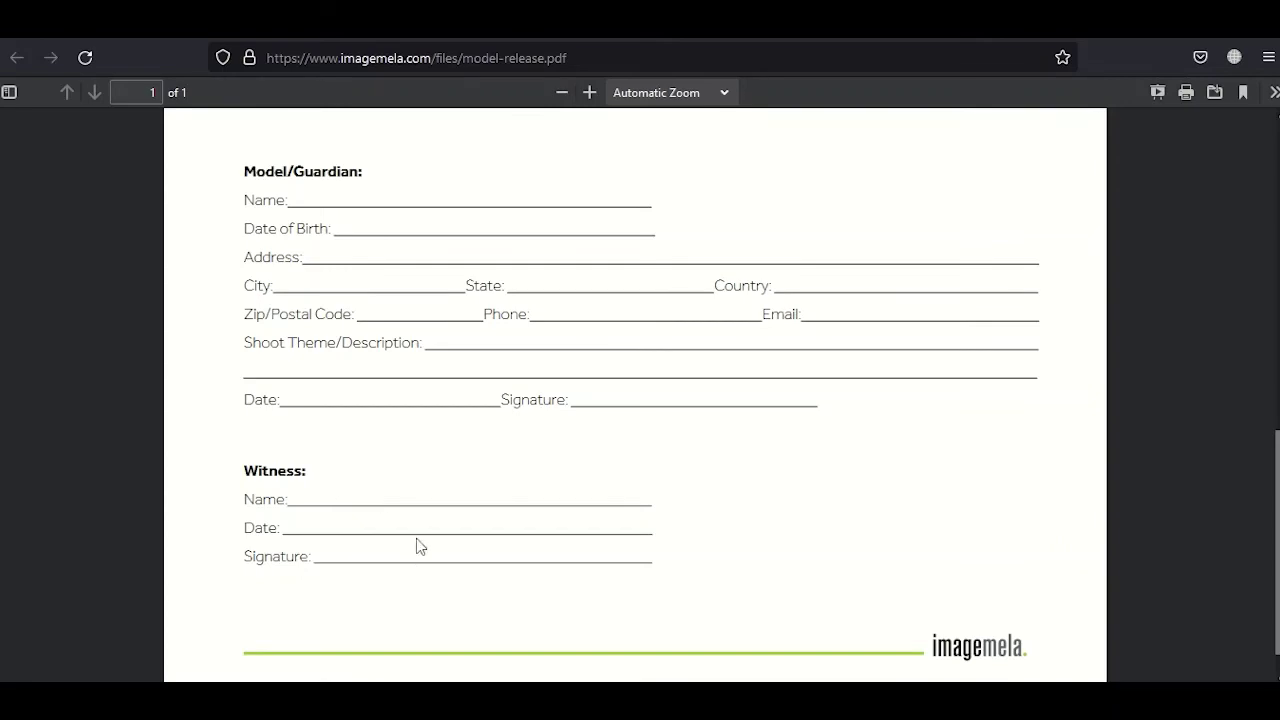
pyautogui.scroll(10, 647, 524)
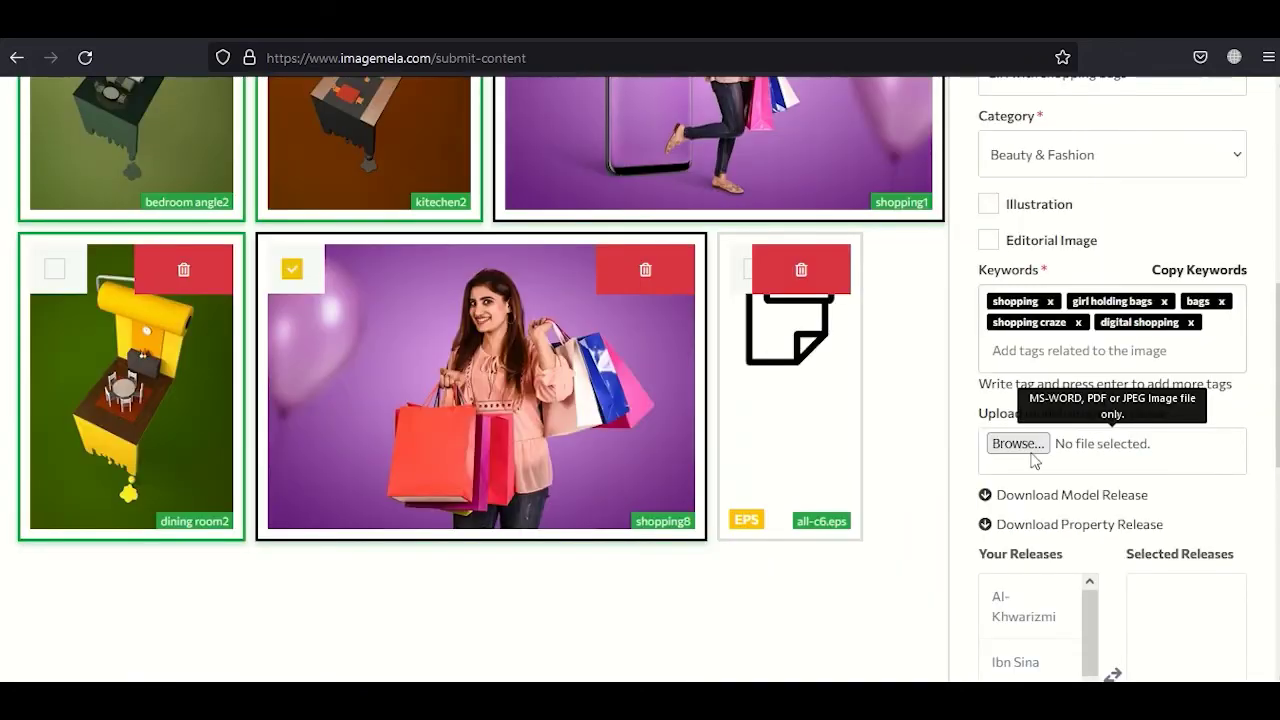
# Assign the most recently uploaded model-release from the existing releases to the two shopping images
pyautogui.scroll(-2, 1160, 457)
pyautogui.click(1014, 388)
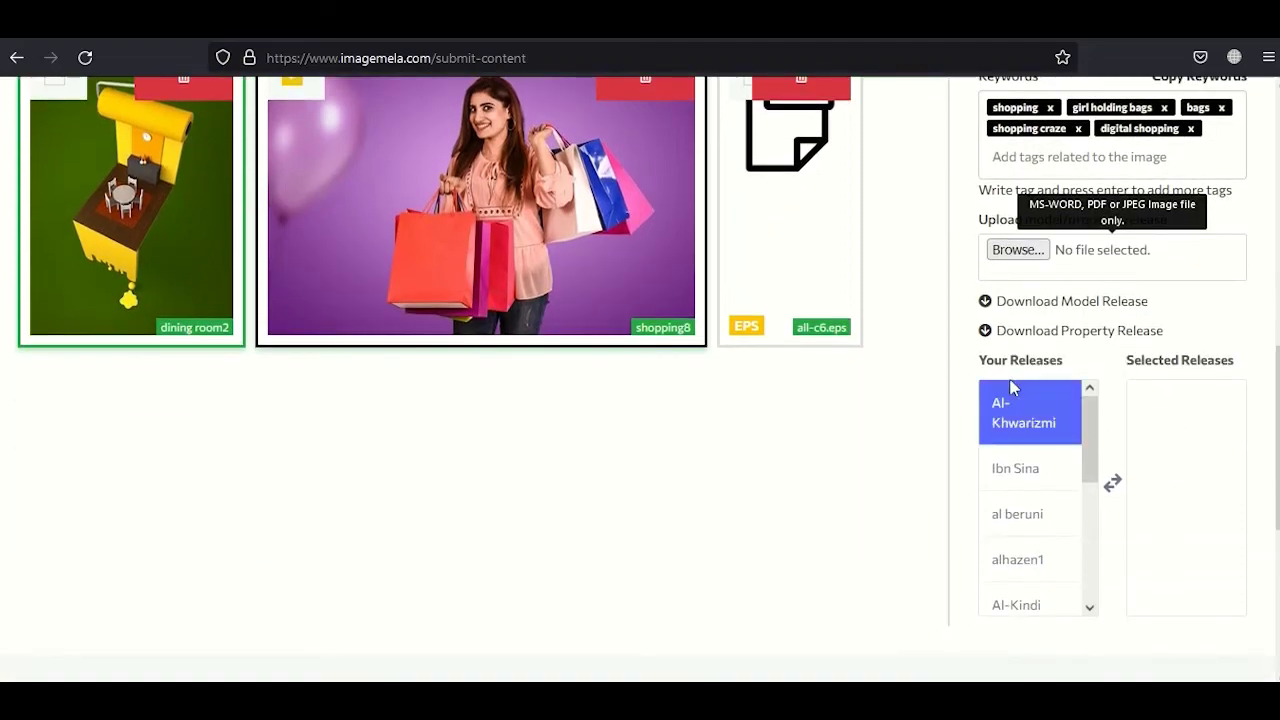
pyautogui.moveTo(1087, 412); pyautogui.dragTo(1100, 558)
pyautogui.click(1020, 588)
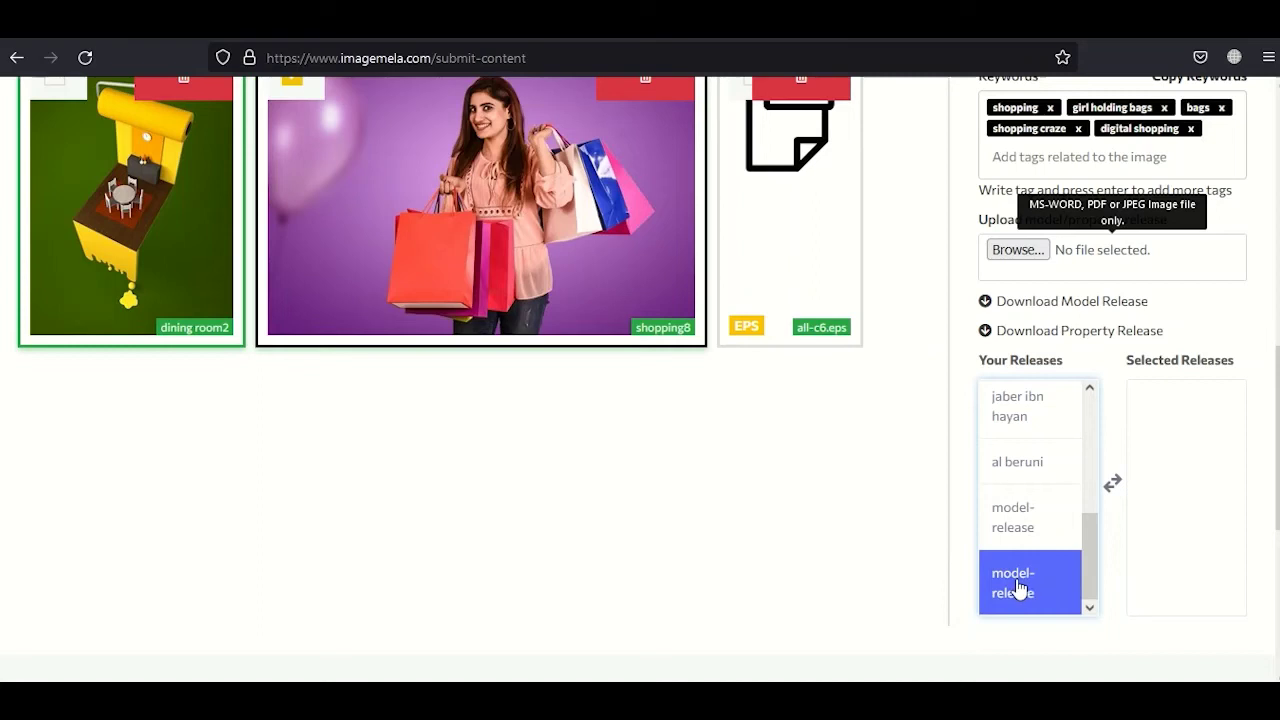
pyautogui.doubleClick(1020, 588)
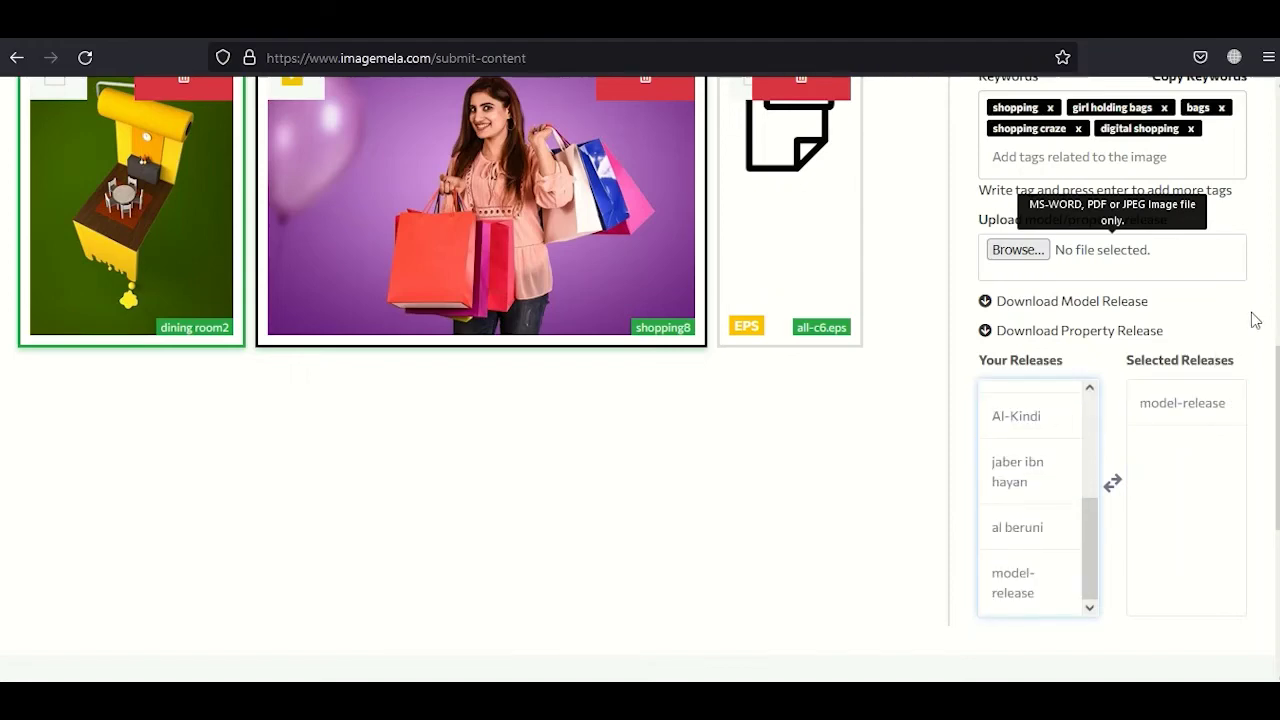
pyautogui.scroll(2, 846, 382)
pyautogui.scroll(2, 846, 382)
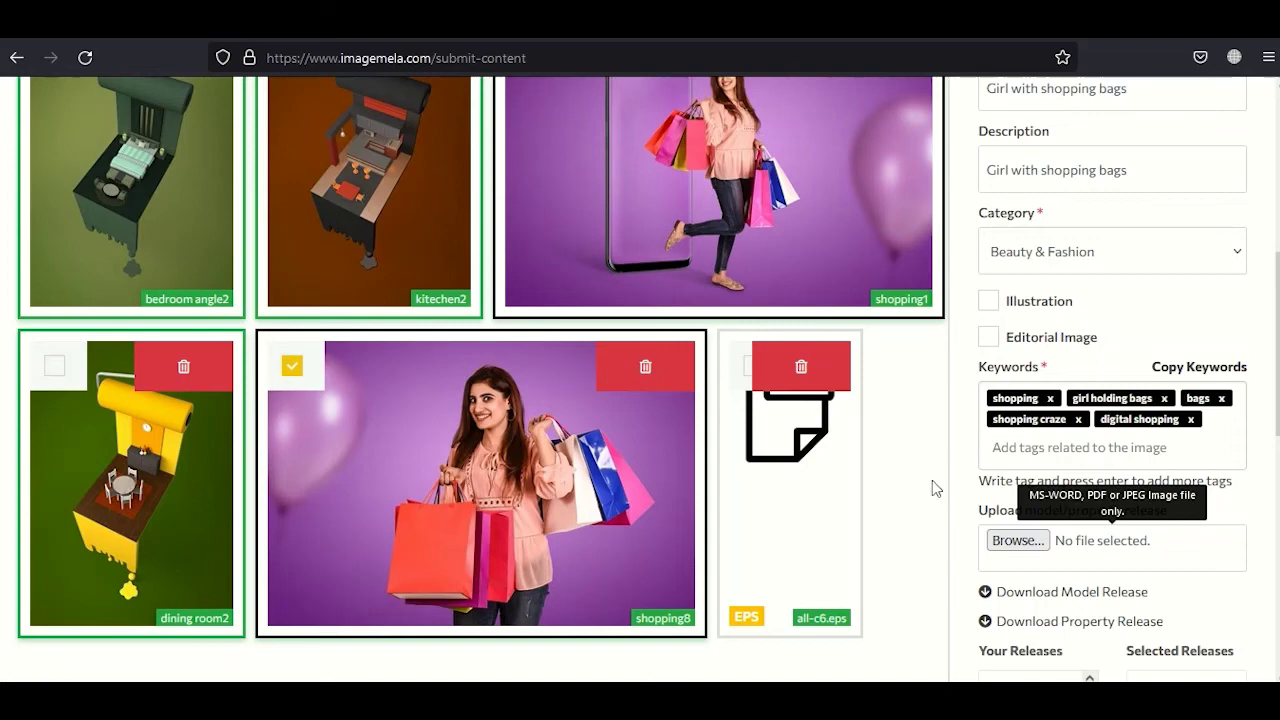
pyautogui.scroll(-3, 932, 489)
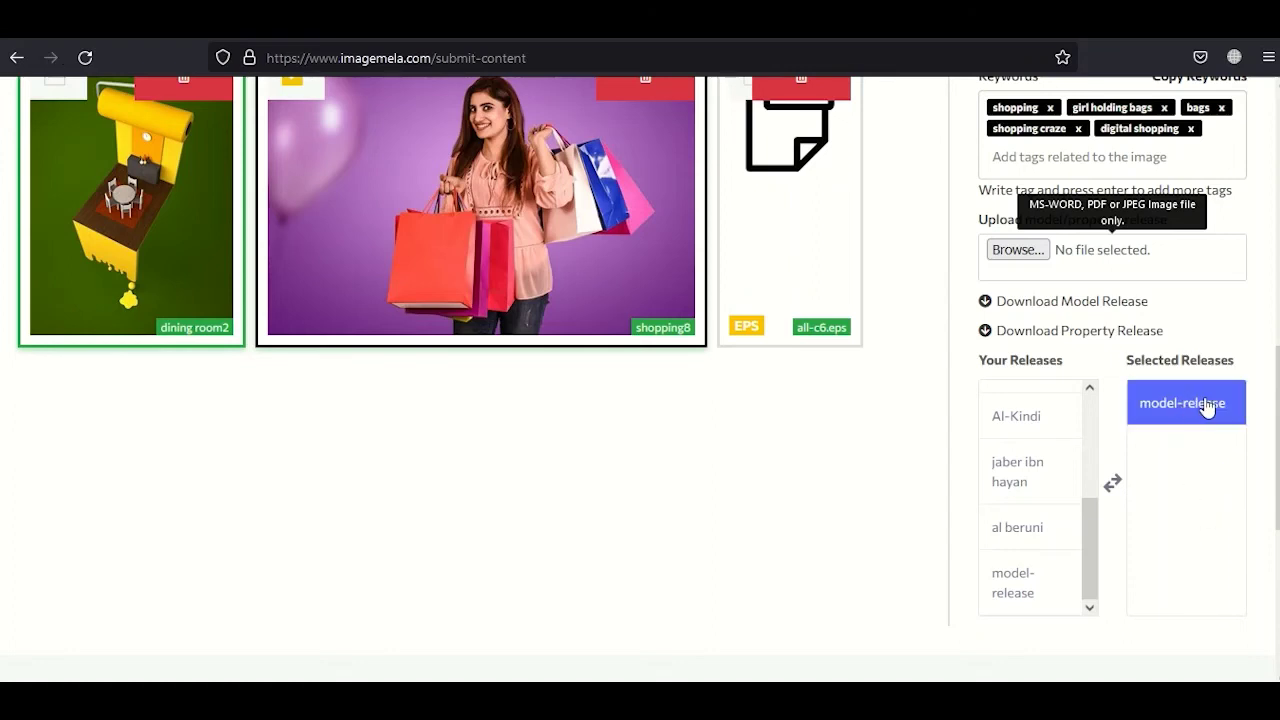
pyautogui.click(1112, 483)
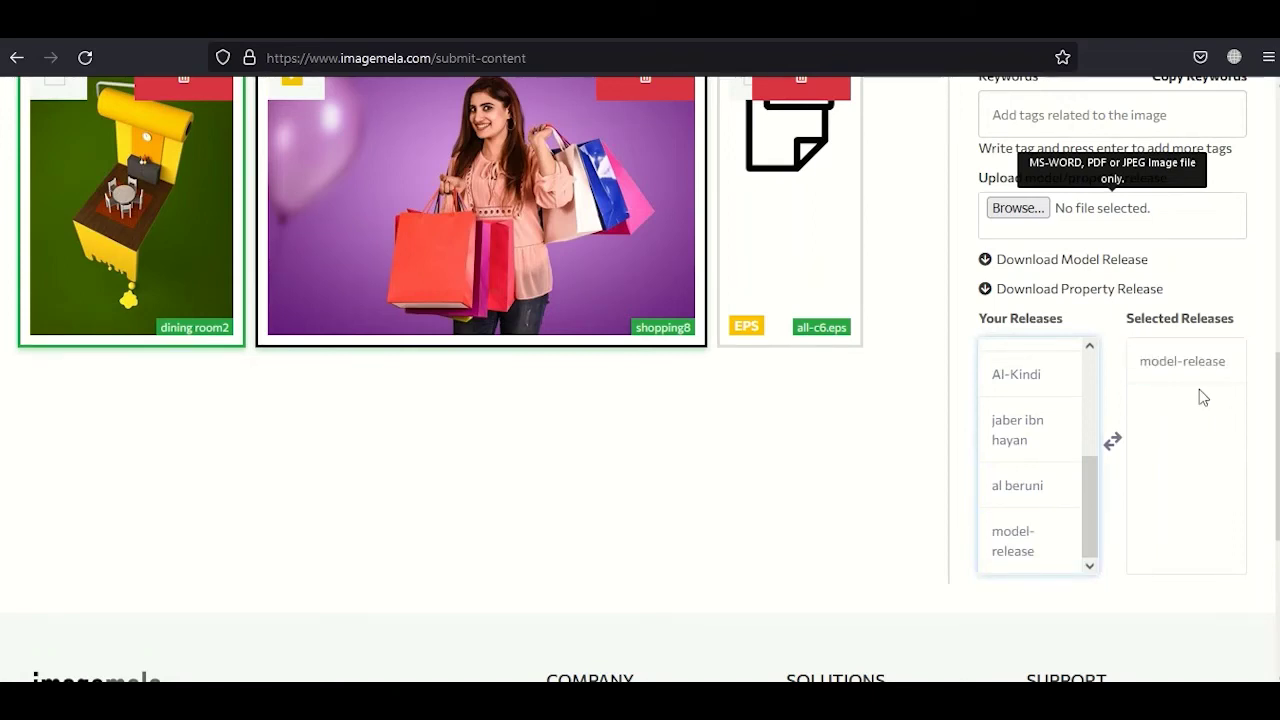
# Open the property release form and read its permission text and its photographer, property owner and witness sections
pyautogui.scroll(2, 1170, 486)
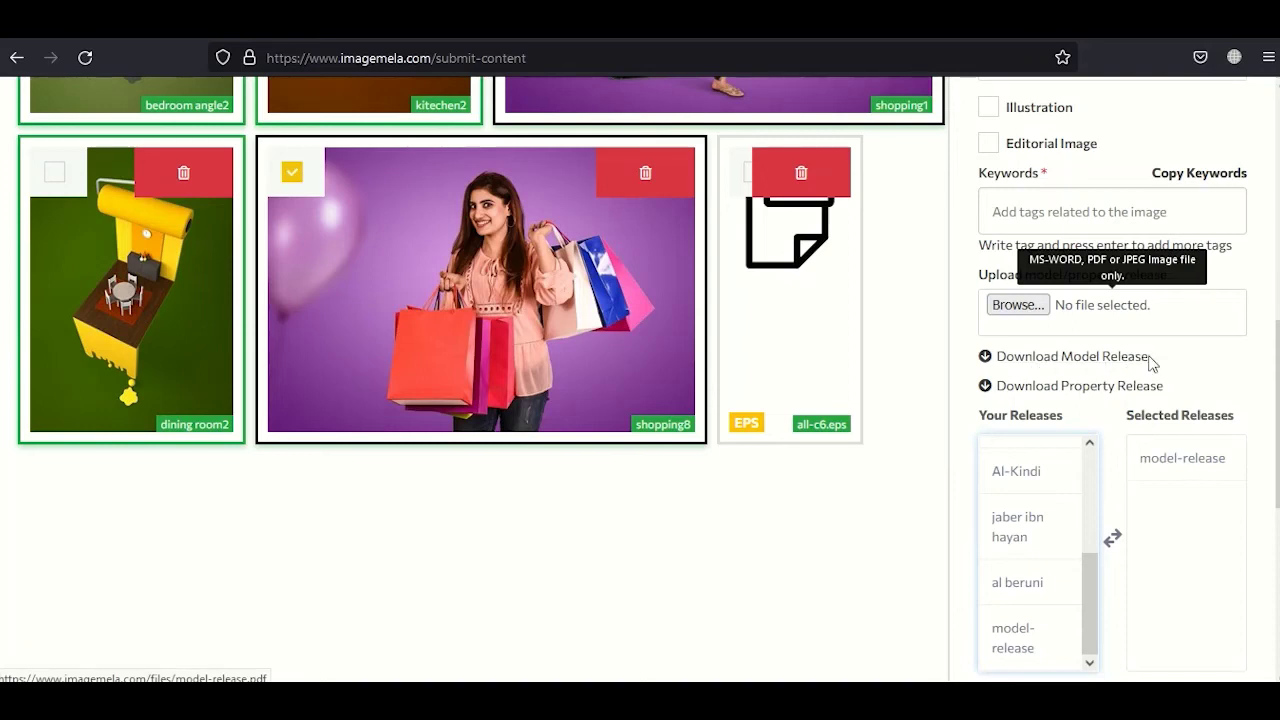
pyautogui.click(1087, 396)
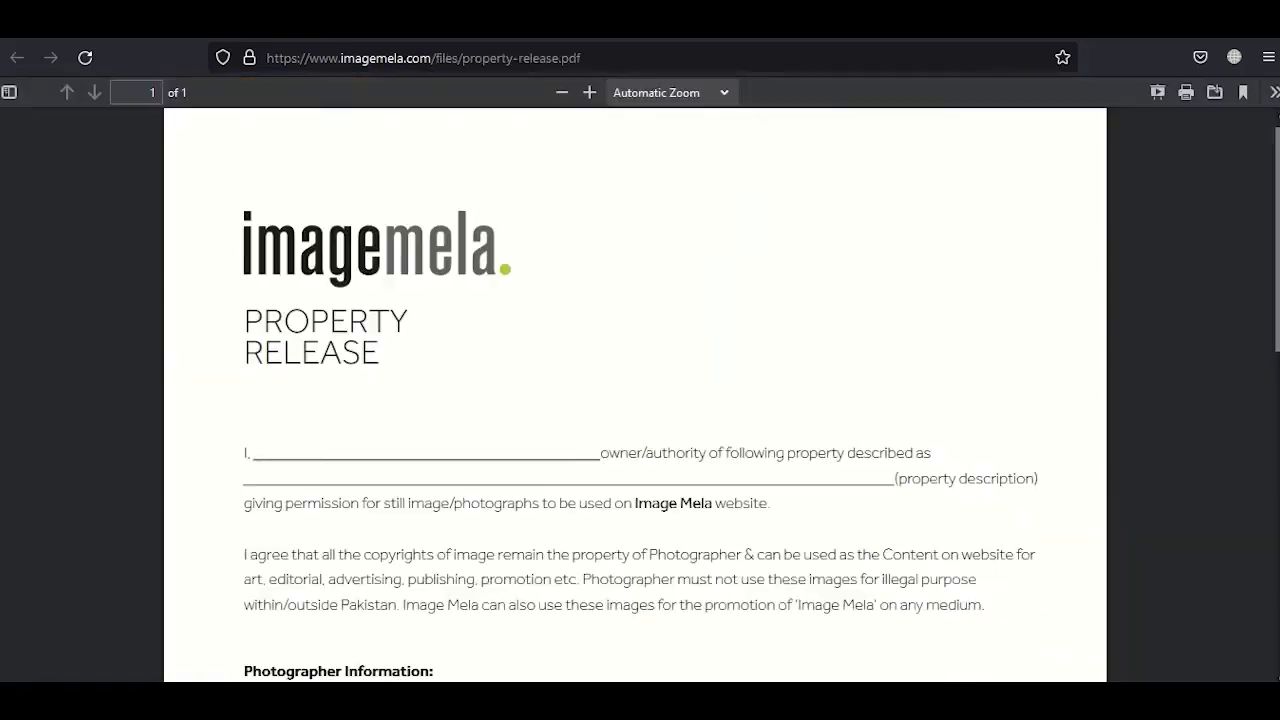
pyautogui.scroll(-3, 655, 326)
pyautogui.scroll(3, 651, 326)
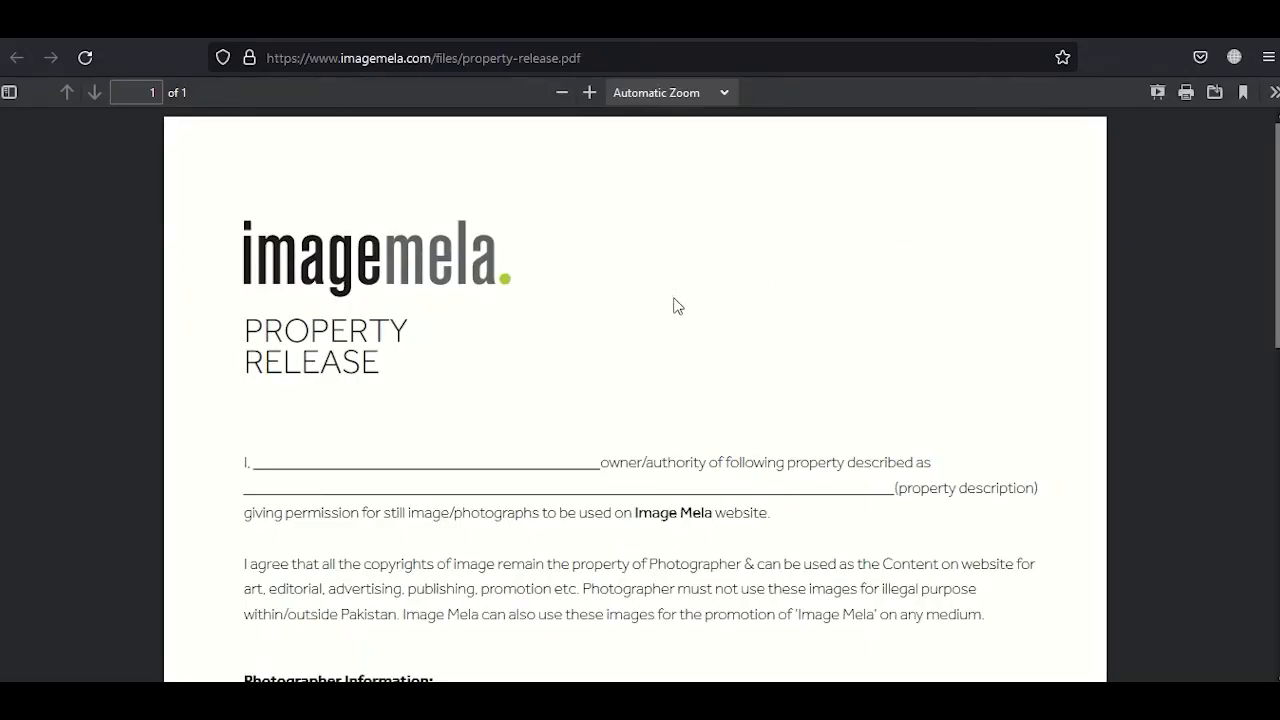
pyautogui.scroll(-1, 674, 306)
pyautogui.scroll(1, 676, 312)
pyautogui.scroll(-2, 617, 366)
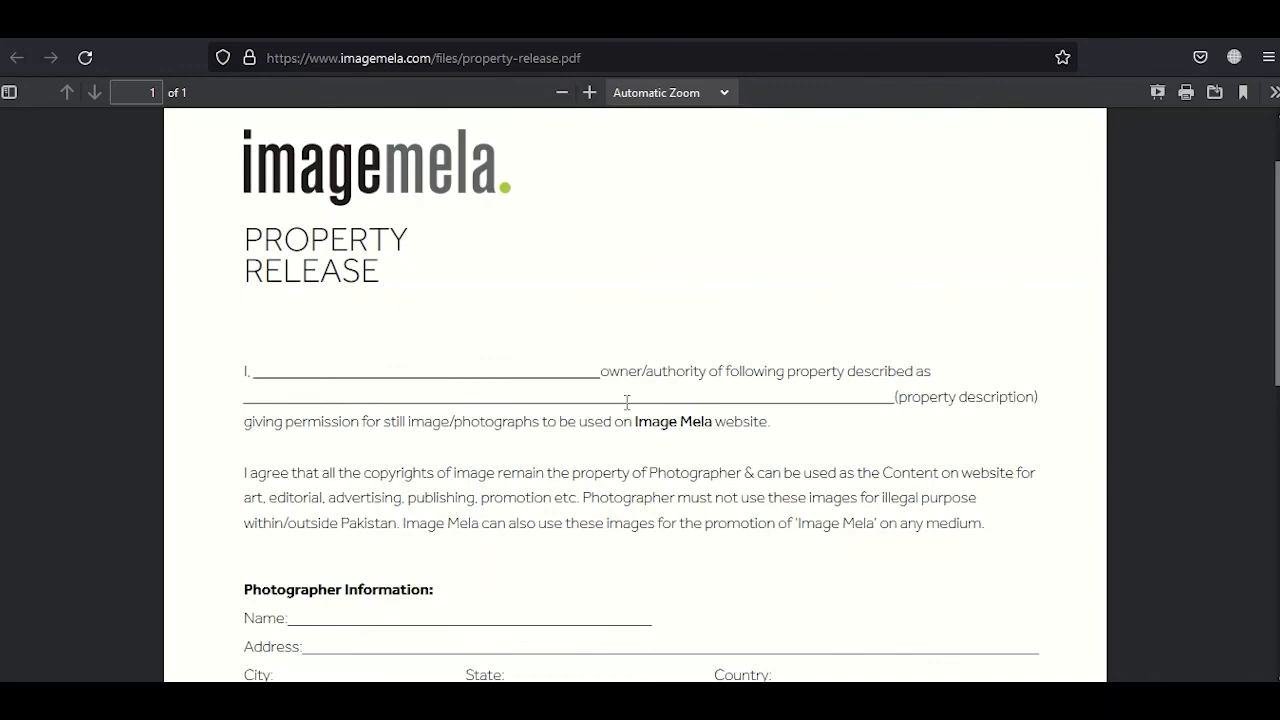
pyautogui.scroll(-3, 627, 402)
pyautogui.scroll(-2, 463, 408)
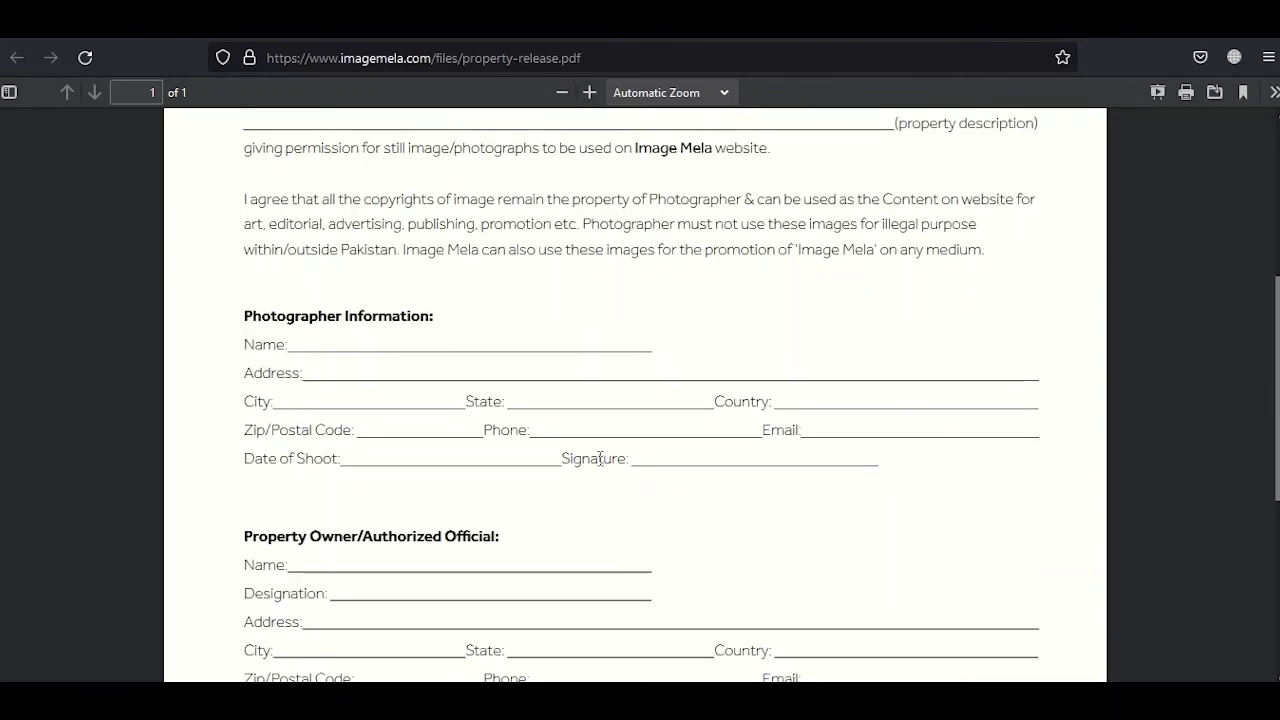
pyautogui.scroll(-3, 596, 461)
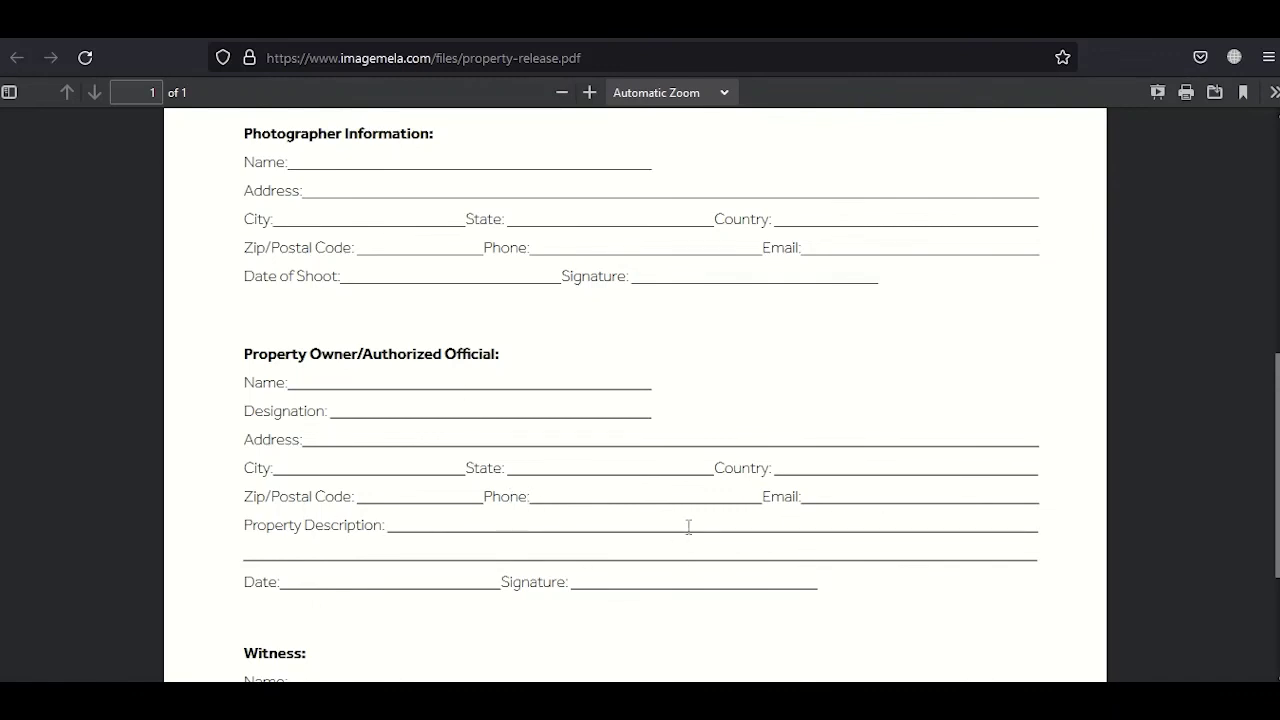
pyautogui.scroll(-3, 688, 526)
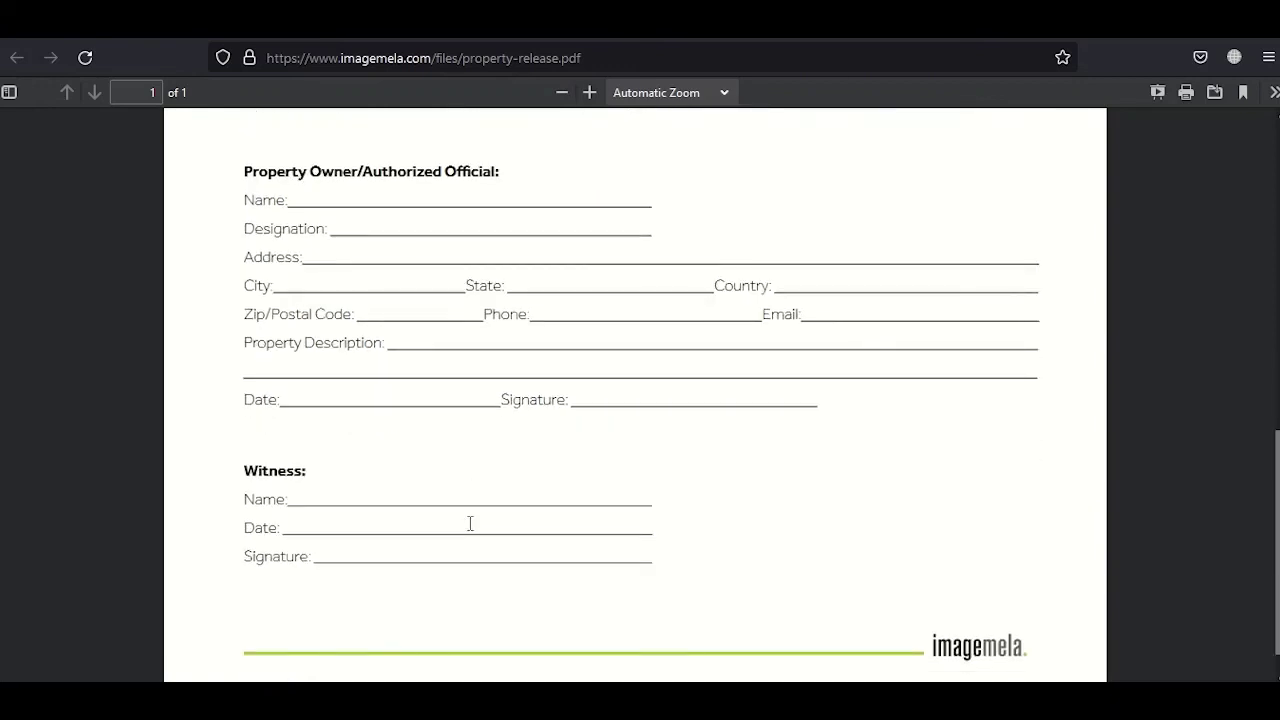
pyautogui.scroll(3, 796, 514)
pyautogui.scroll(6, 797, 514)
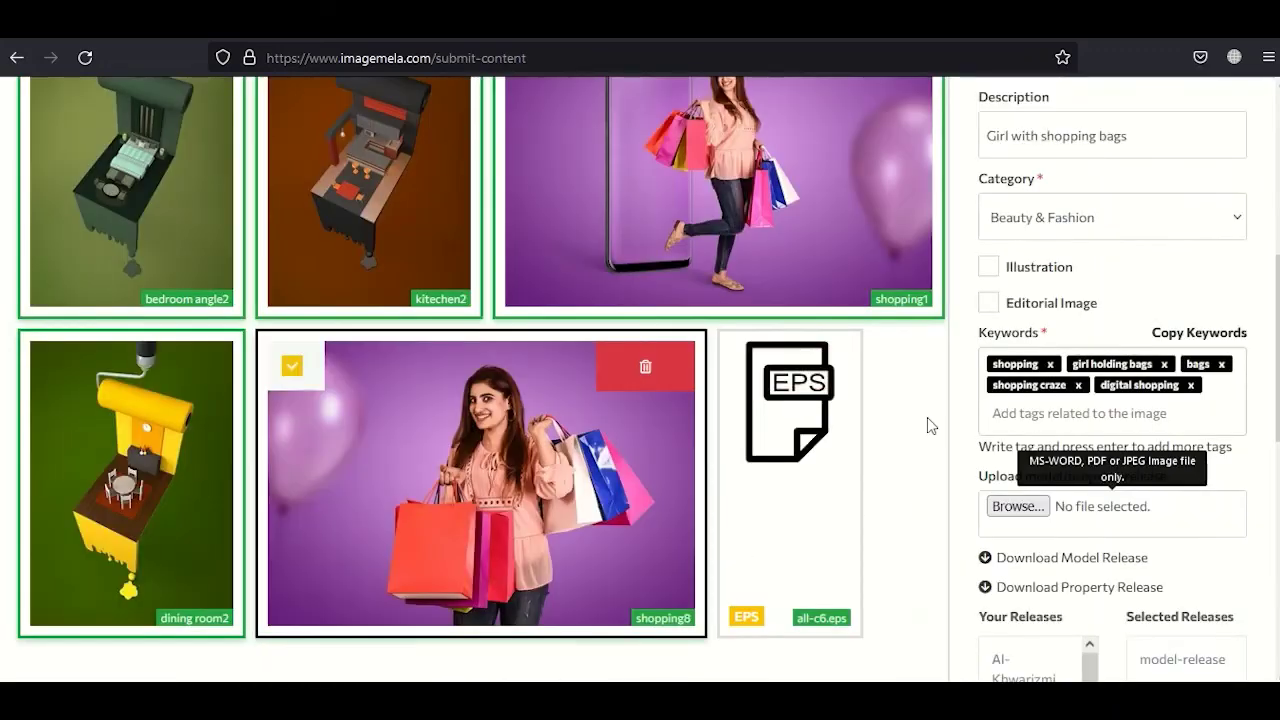
# Upload the all-c6 JPEG from the image mela upload folder as the thumbnail for the all-c6.eps file
pyautogui.scroll(-2, 927, 420)
pyautogui.moveTo(789, 323)
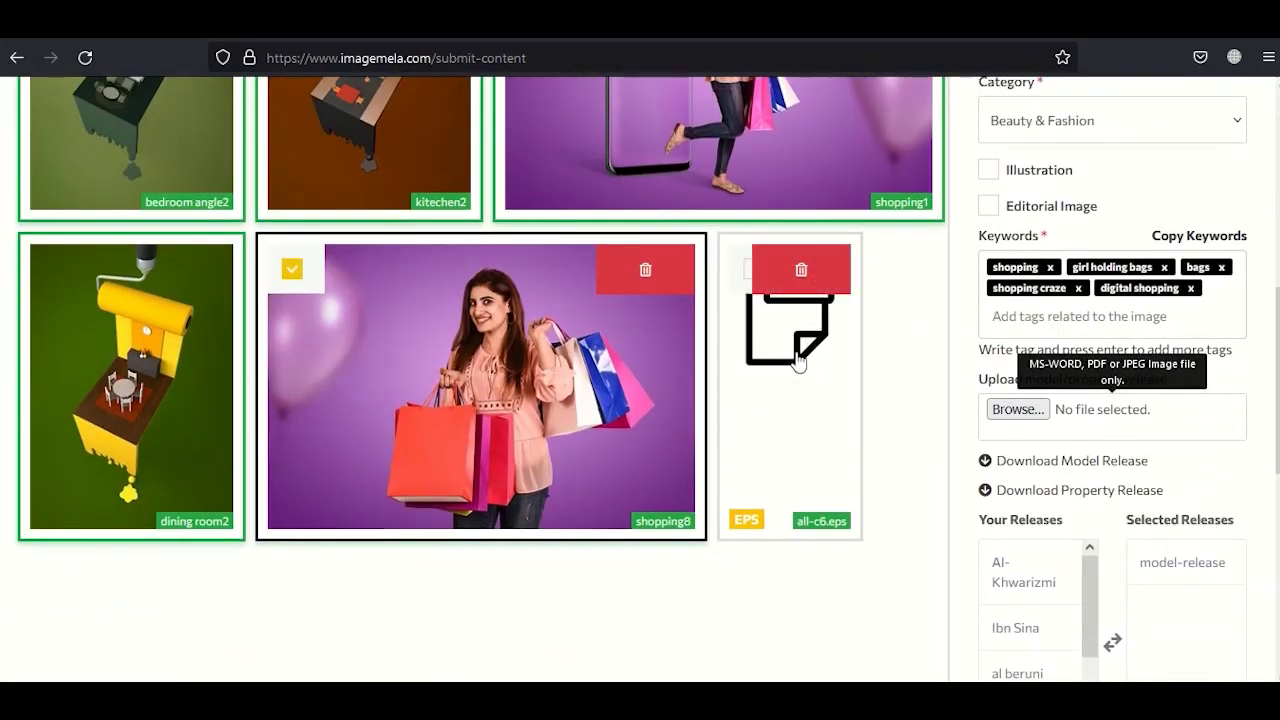
pyautogui.click(787, 344)
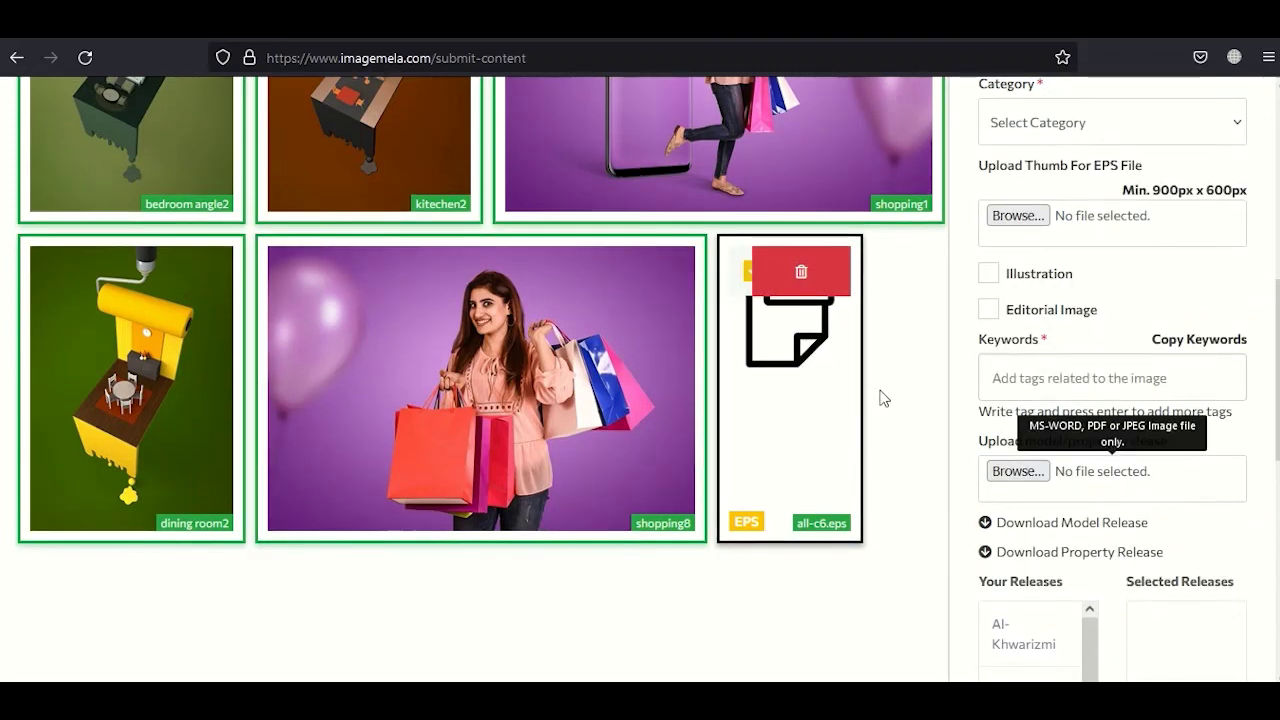
pyautogui.scroll(3, 880, 397)
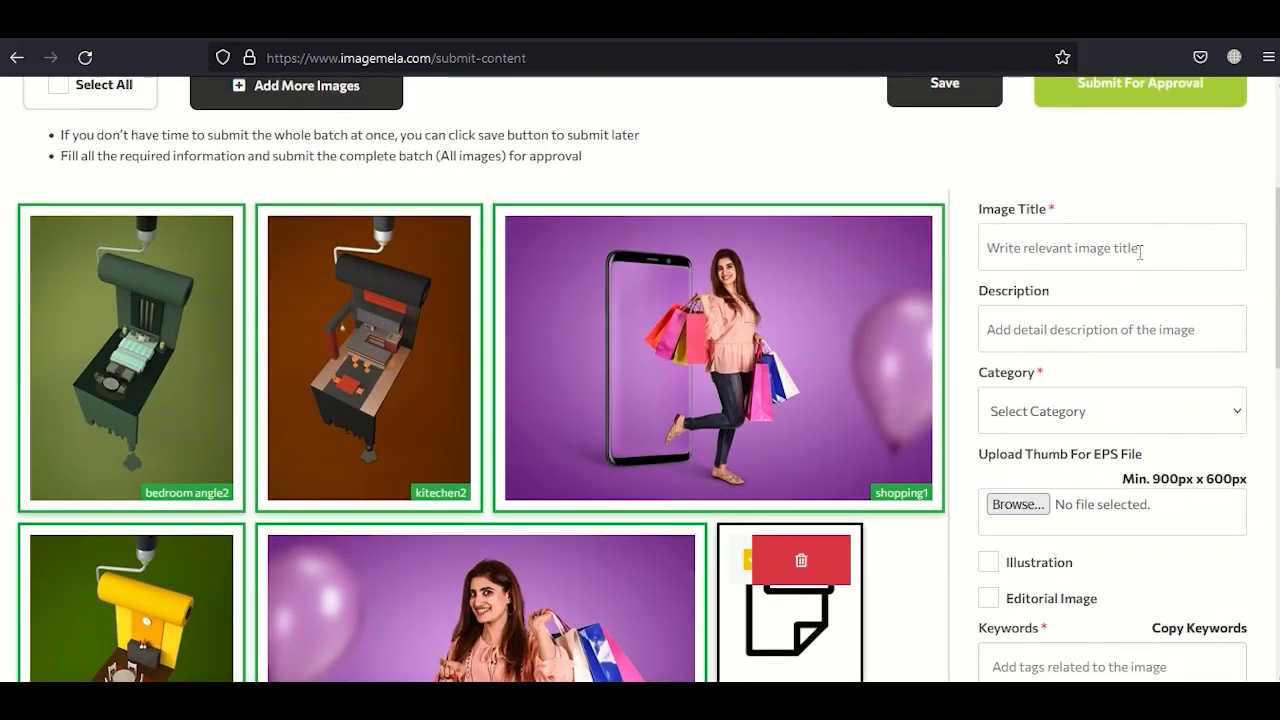
pyautogui.scroll(-2, 1106, 400)
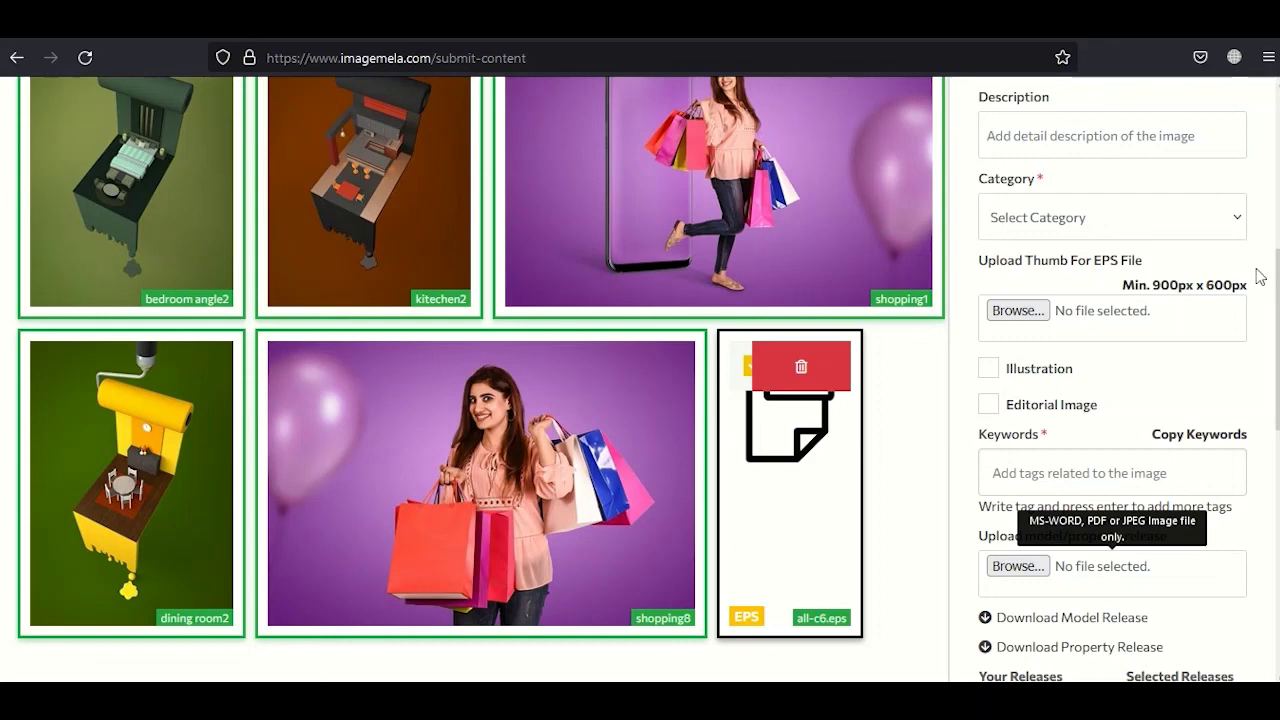
pyautogui.click(1018, 310)
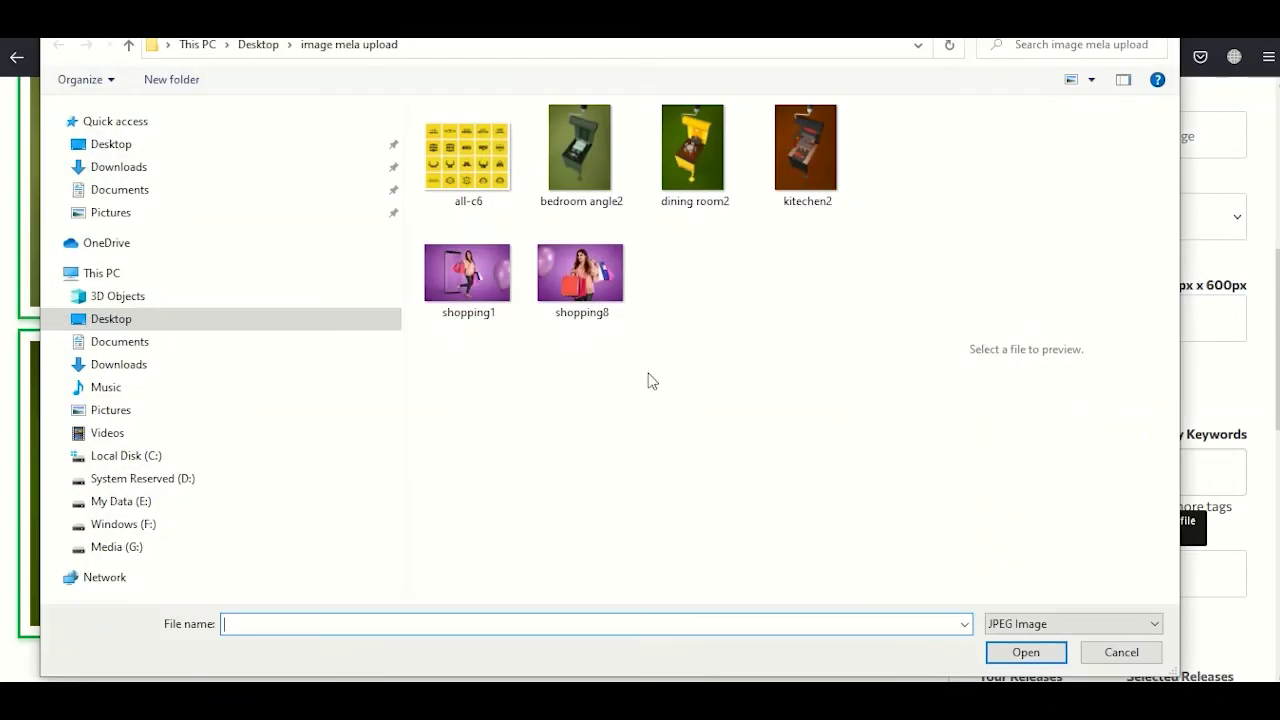
pyautogui.click(469, 170)
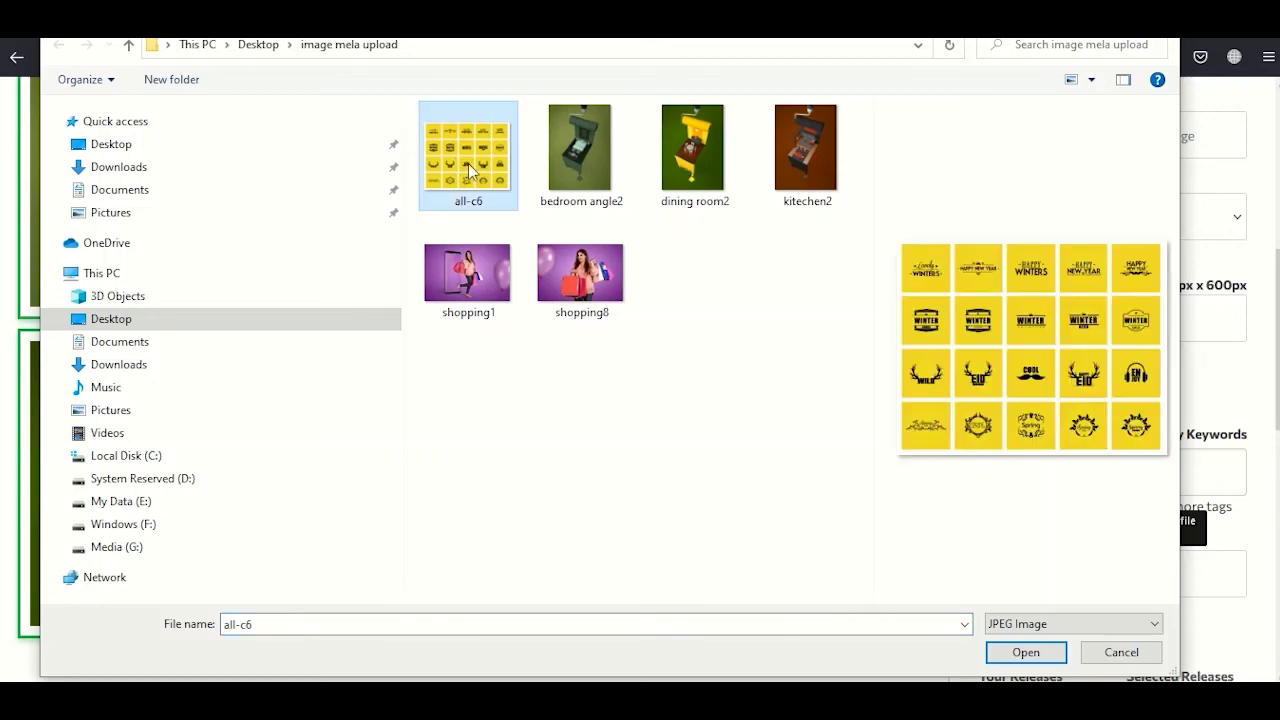
pyautogui.click(1025, 655)
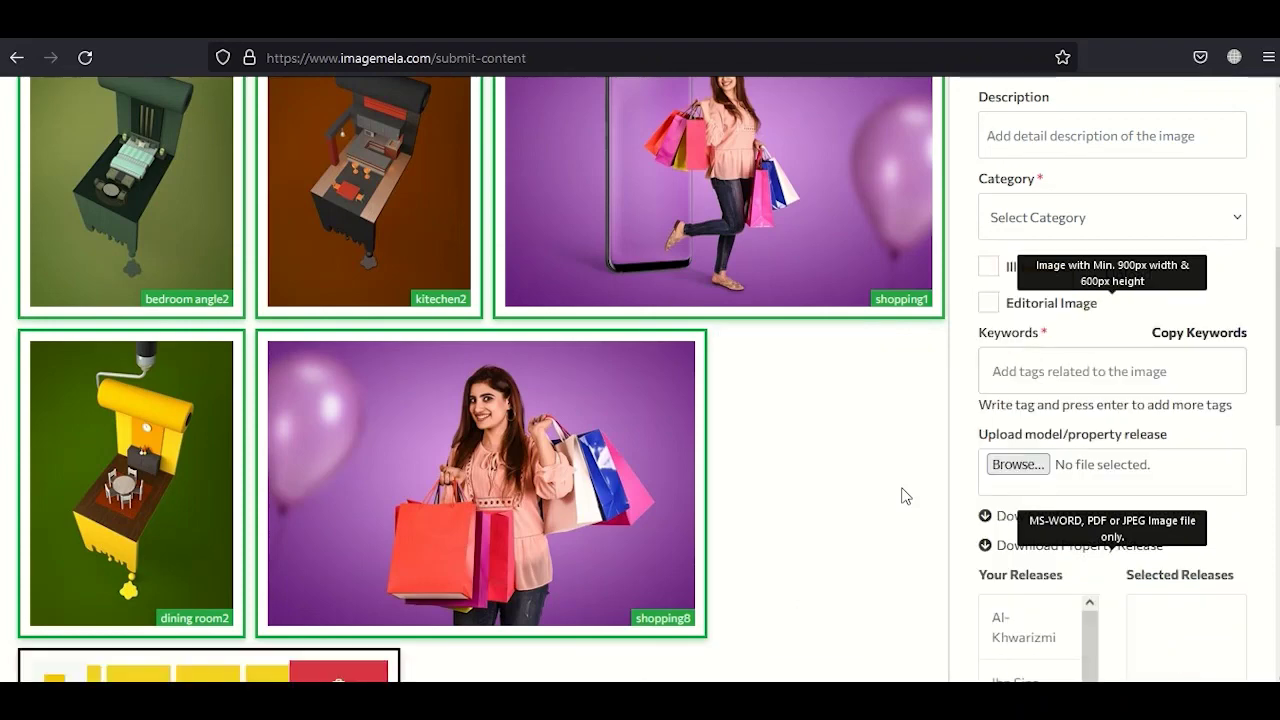
pyautogui.scroll(-3, 884, 492)
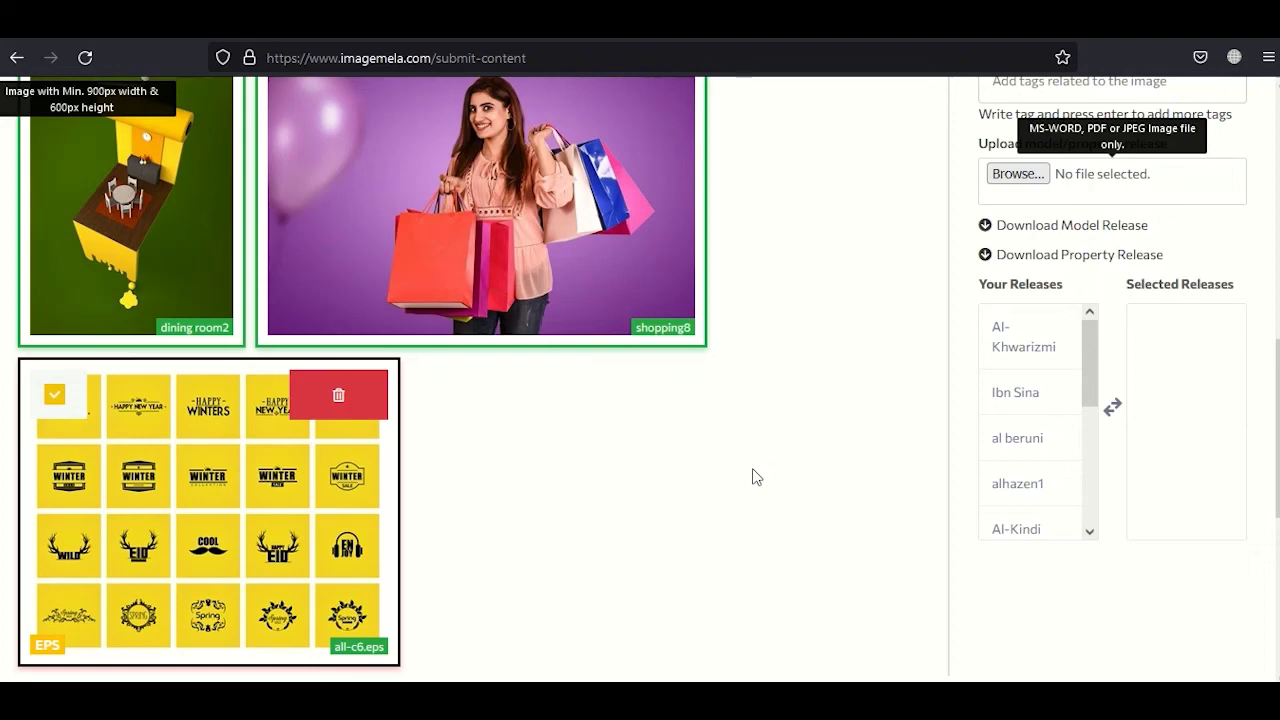
# Deselect the all-c6.eps file and try to submit the complete batch for approval
pyautogui.click(1075, 490)
pyautogui.click(53, 396)
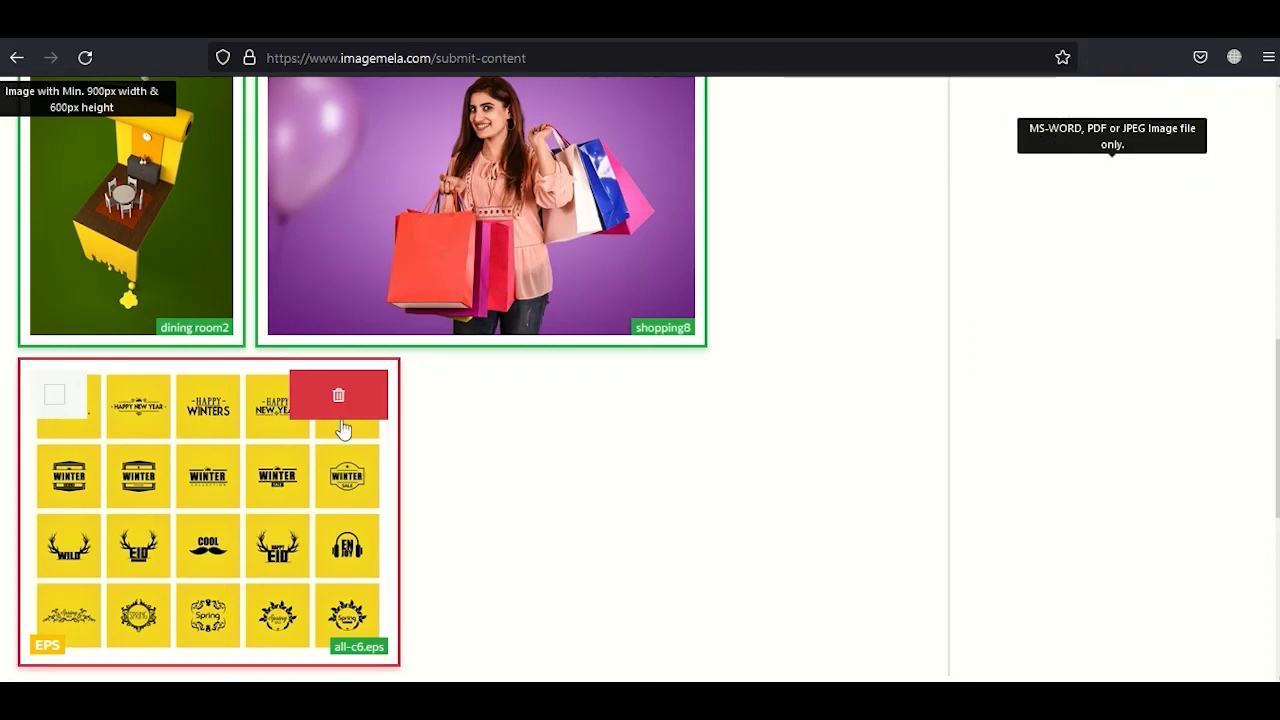
pyautogui.scroll(6, 342, 428)
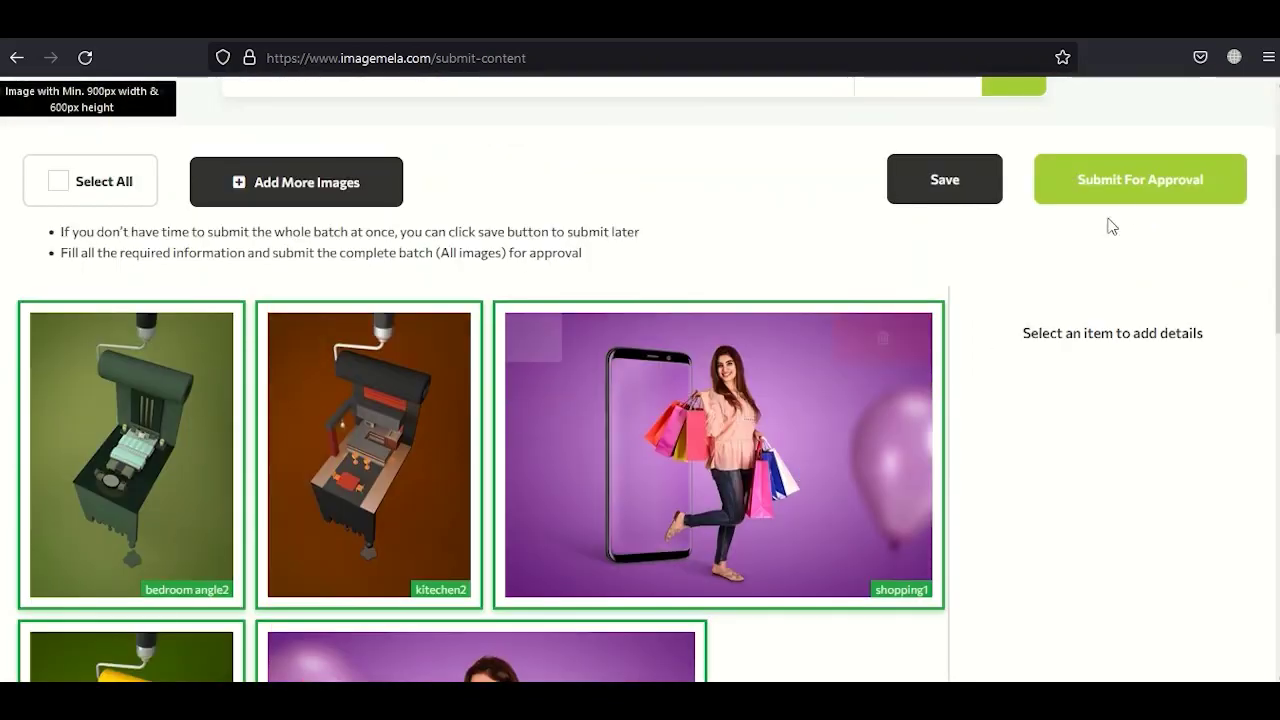
pyautogui.scroll(2, 1110, 226)
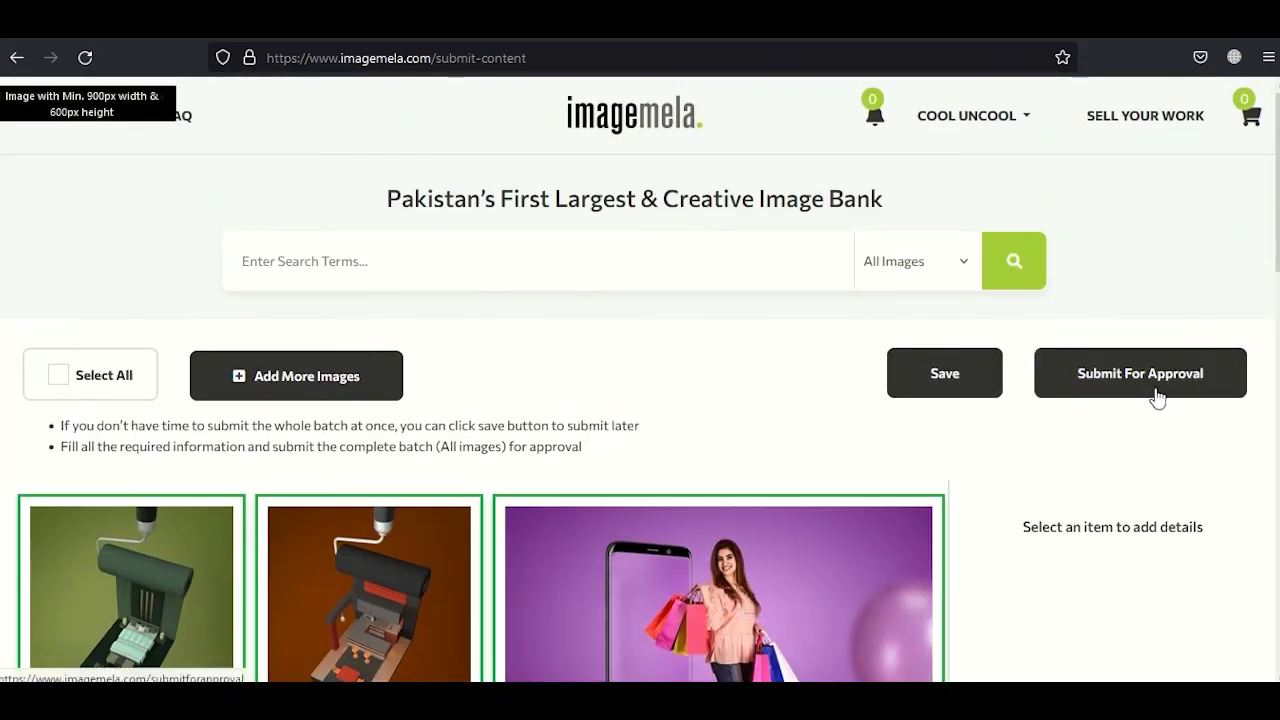
pyautogui.click(1157, 396)
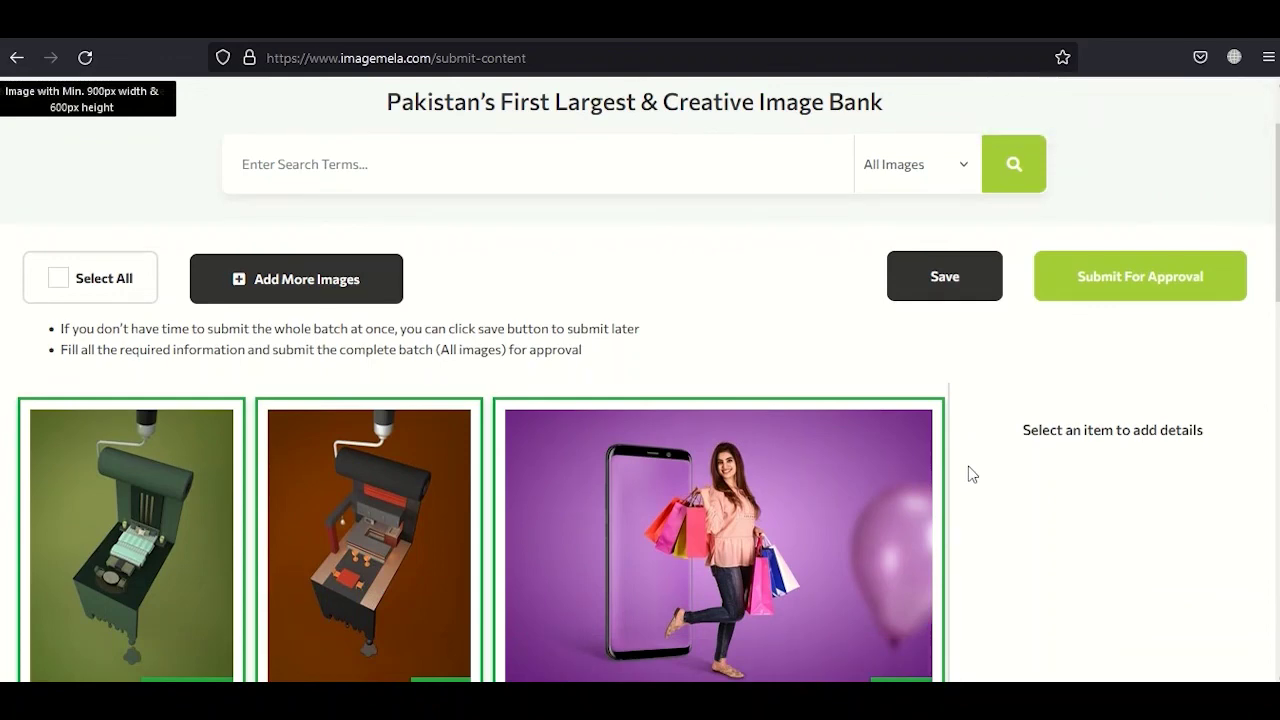
pyautogui.scroll(2, 968, 474)
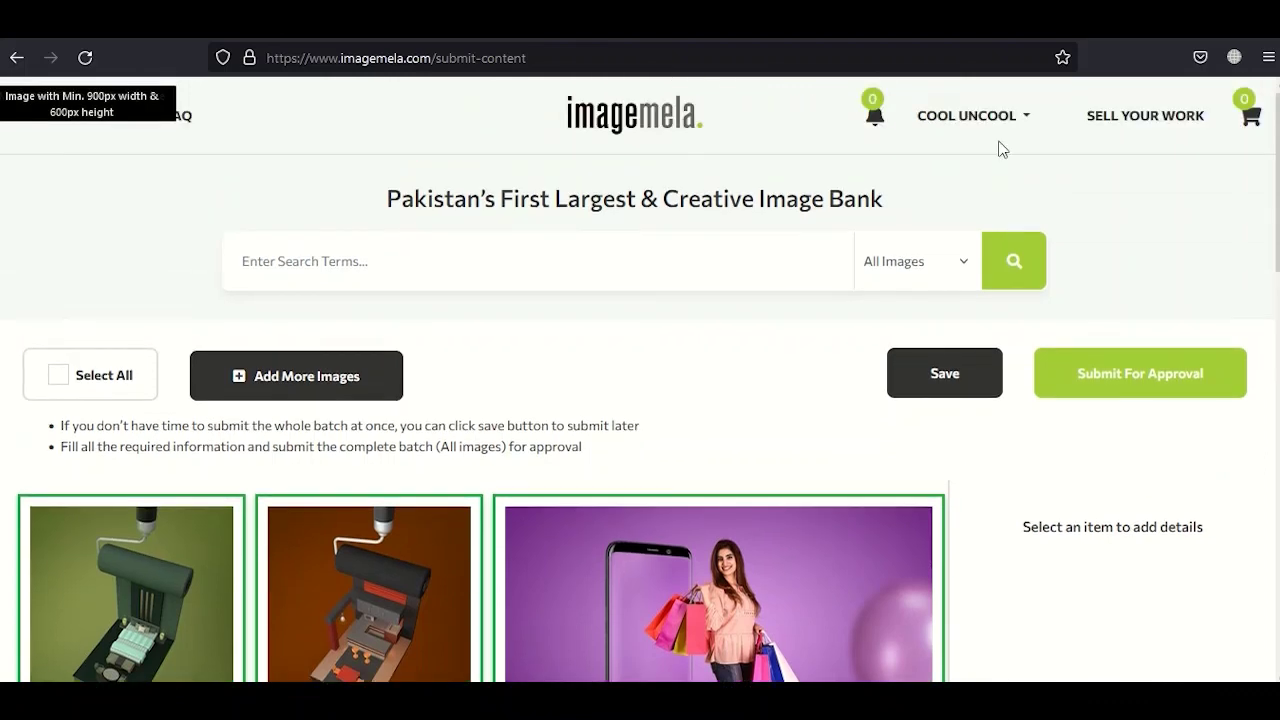